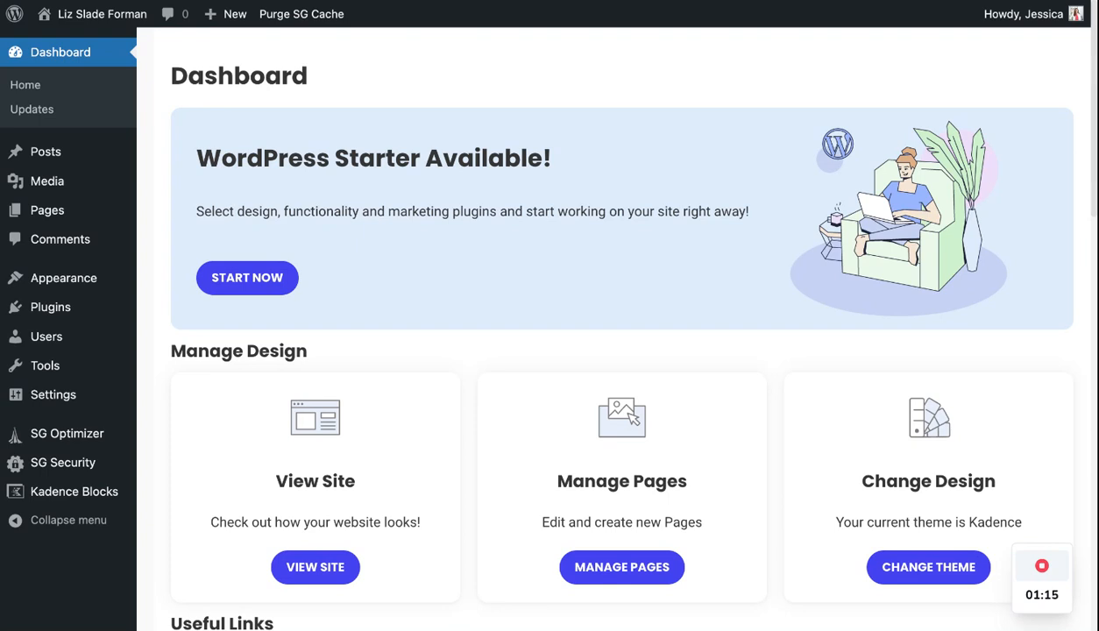
# - Open the published "Ways to Use Your Logo" post and examine its title, introduction and first section heading
pyautogui.click(620, 1)
pyautogui.scroll(-1, 666, 323)
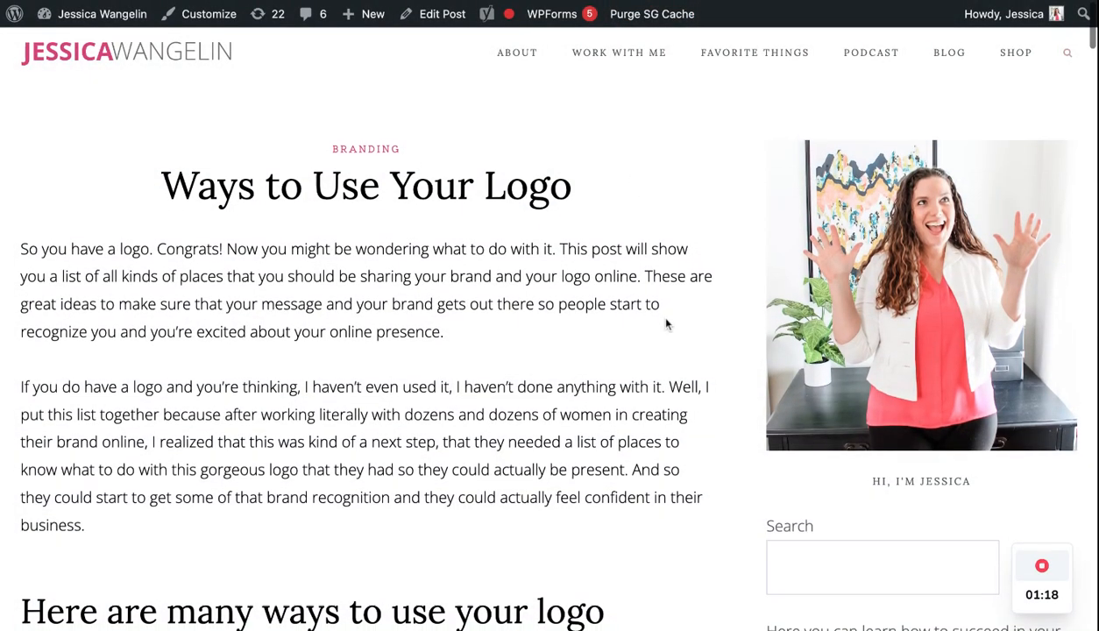
pyautogui.scroll(-2, 666, 324)
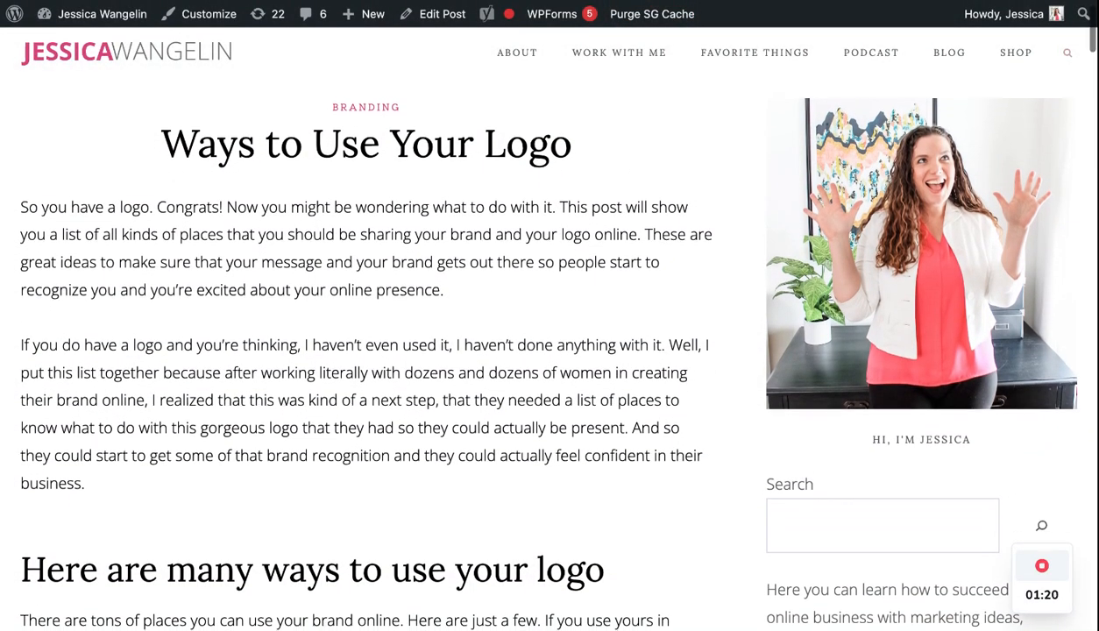
pyautogui.scroll(-5, 538, 346)
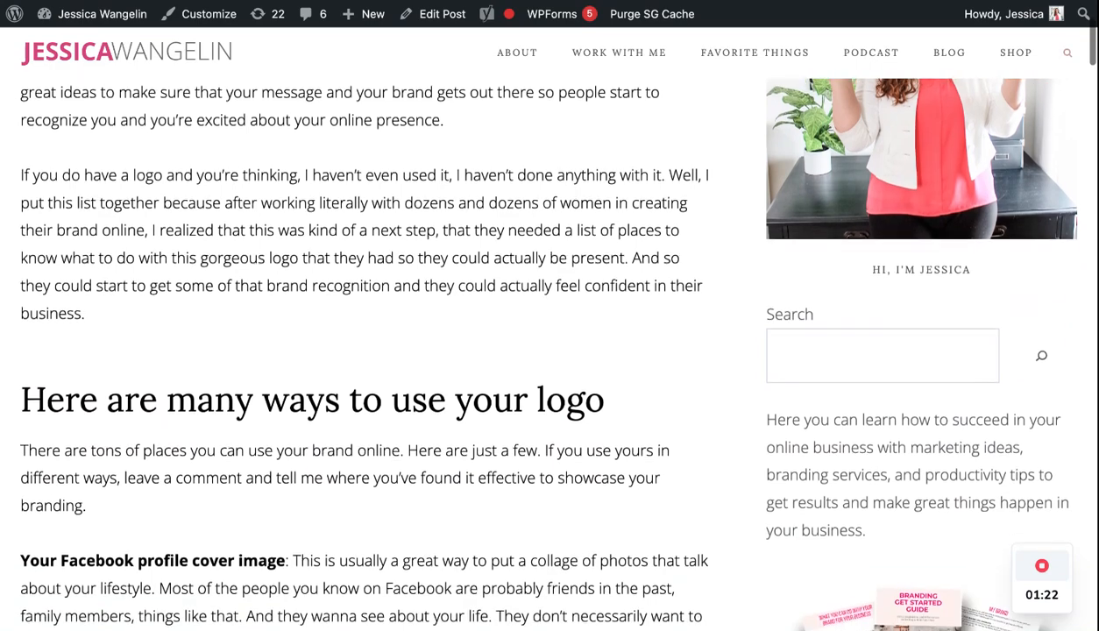
pyautogui.scroll(5, 481, 233)
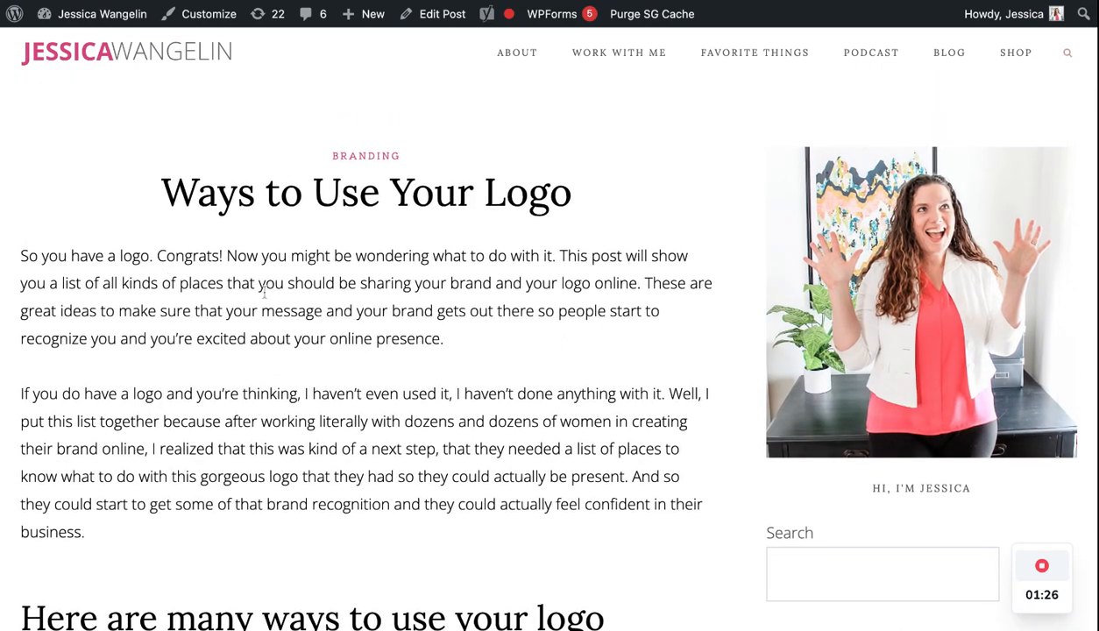
pyautogui.scroll(-1, 663, 412)
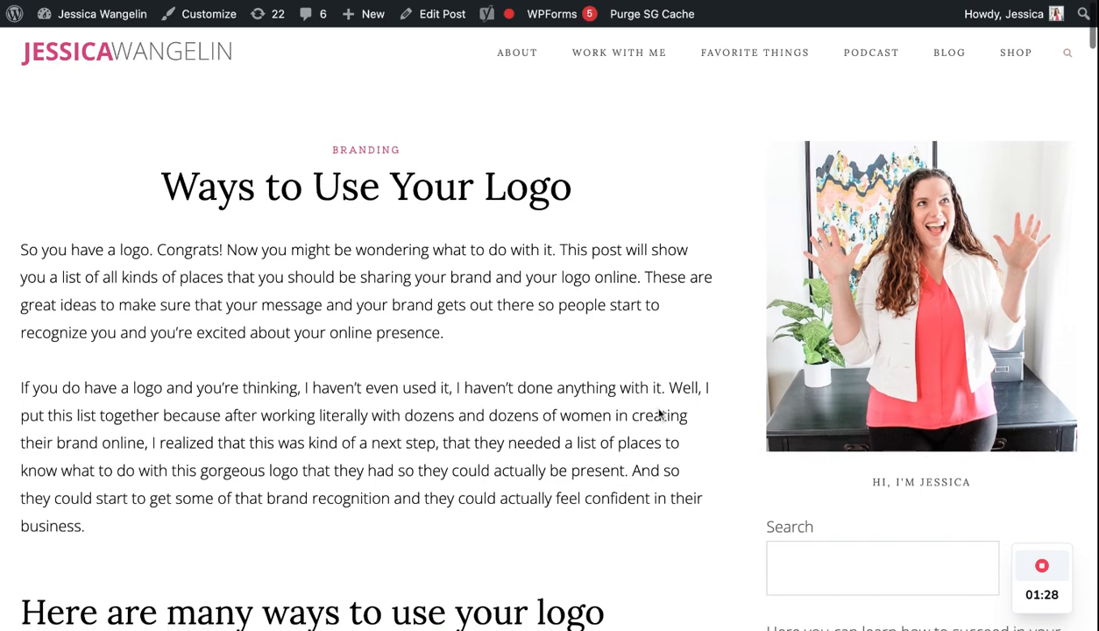
pyautogui.scroll(-2, 660, 414)
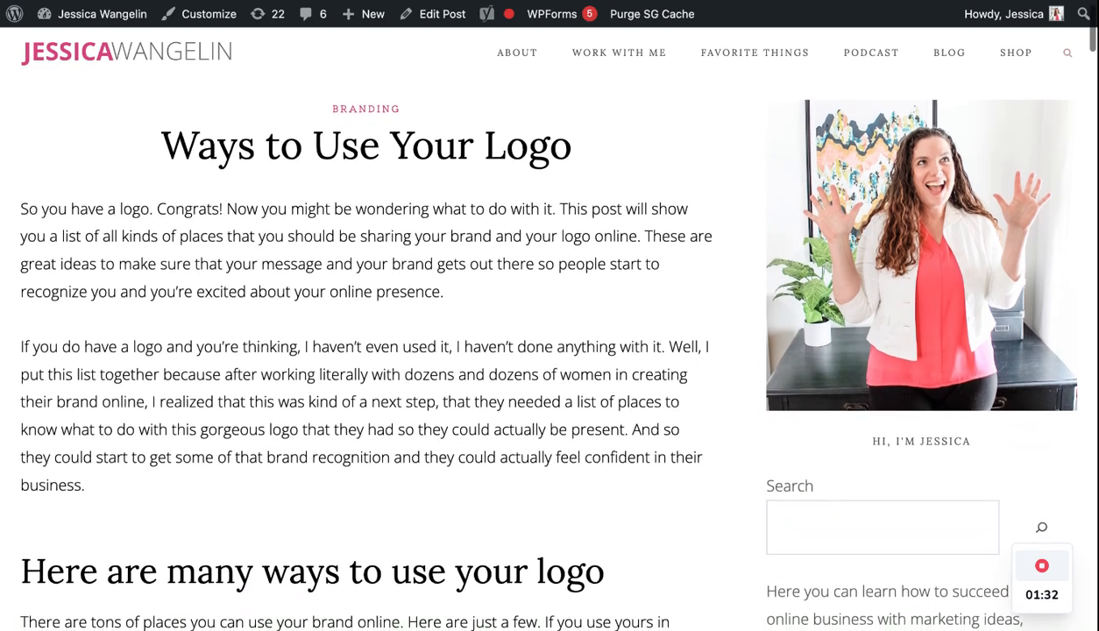
pyautogui.scroll(-5, 550, 350)
pyautogui.scroll(-2, 755, 352)
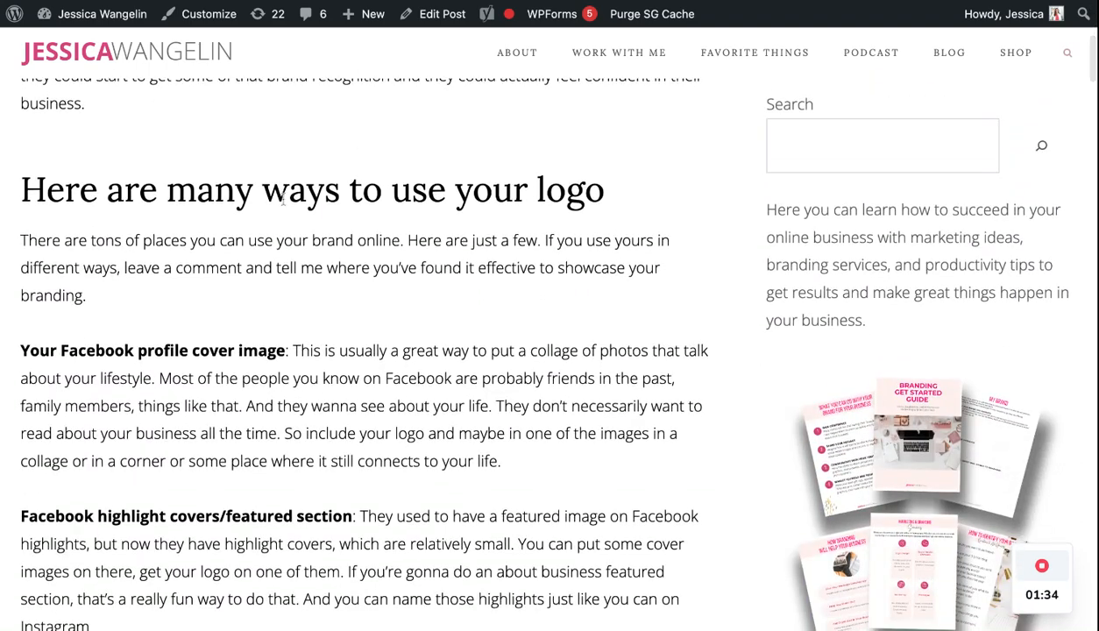
# - Examine the post's bold list items and the "Two Ways I Can Help With Your Branding" promotional section
pyautogui.moveTo(27, 187); pyautogui.dragTo(516, 422)
pyautogui.scroll(-5, 517, 509)
pyautogui.scroll(-5, 518, 508)
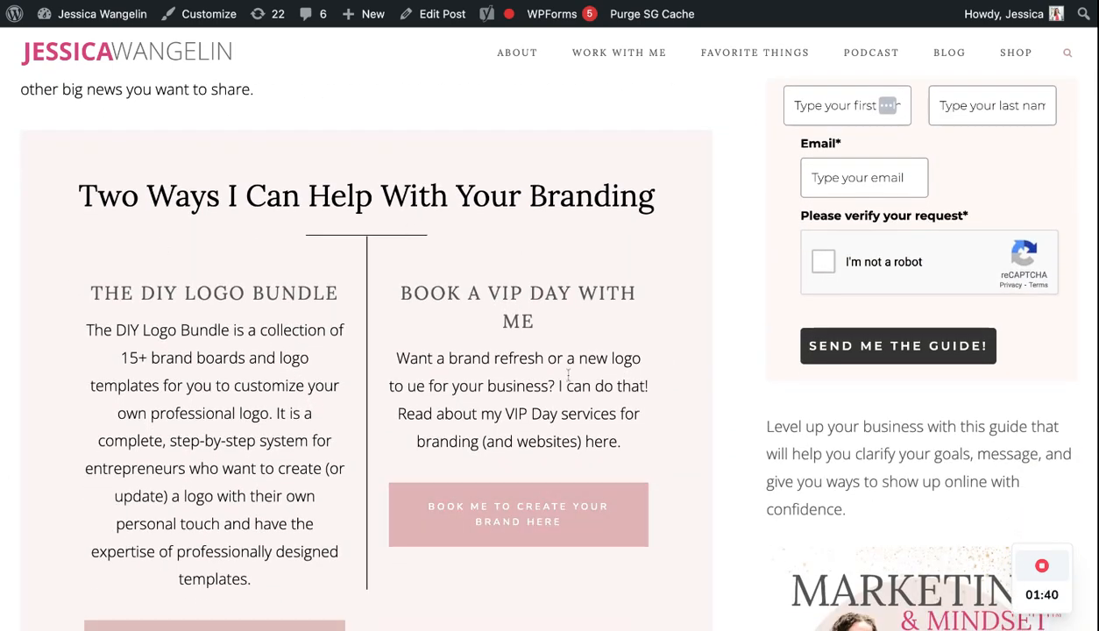
pyautogui.scroll(-1, 226, 222)
pyautogui.scroll(-1, 227, 221)
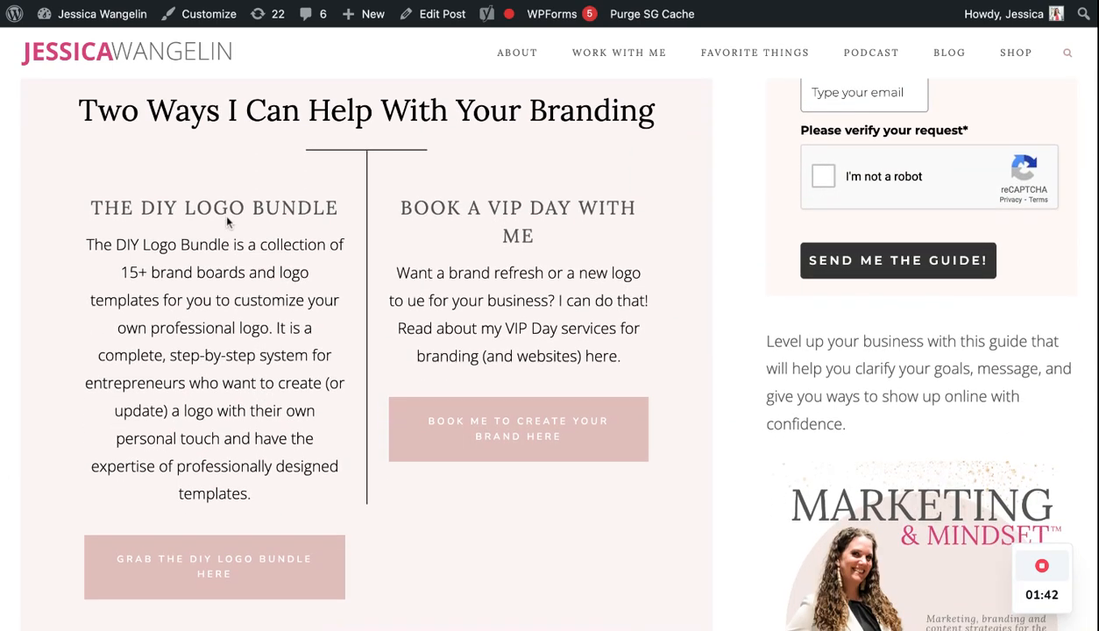
pyautogui.scroll(-2, 234, 263)
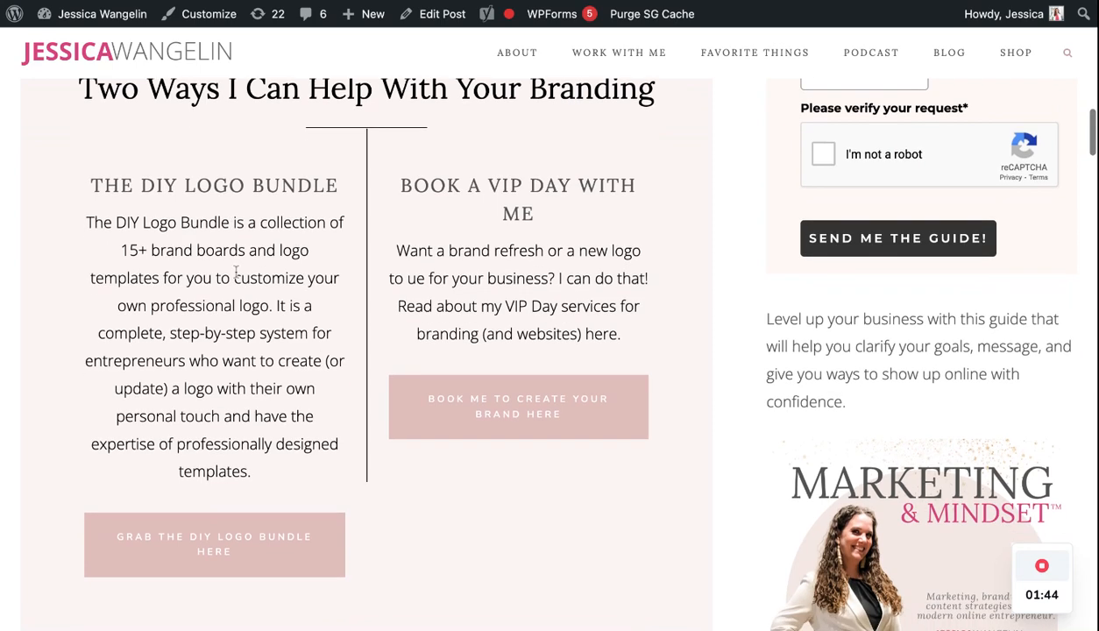
pyautogui.scroll(5, 236, 271)
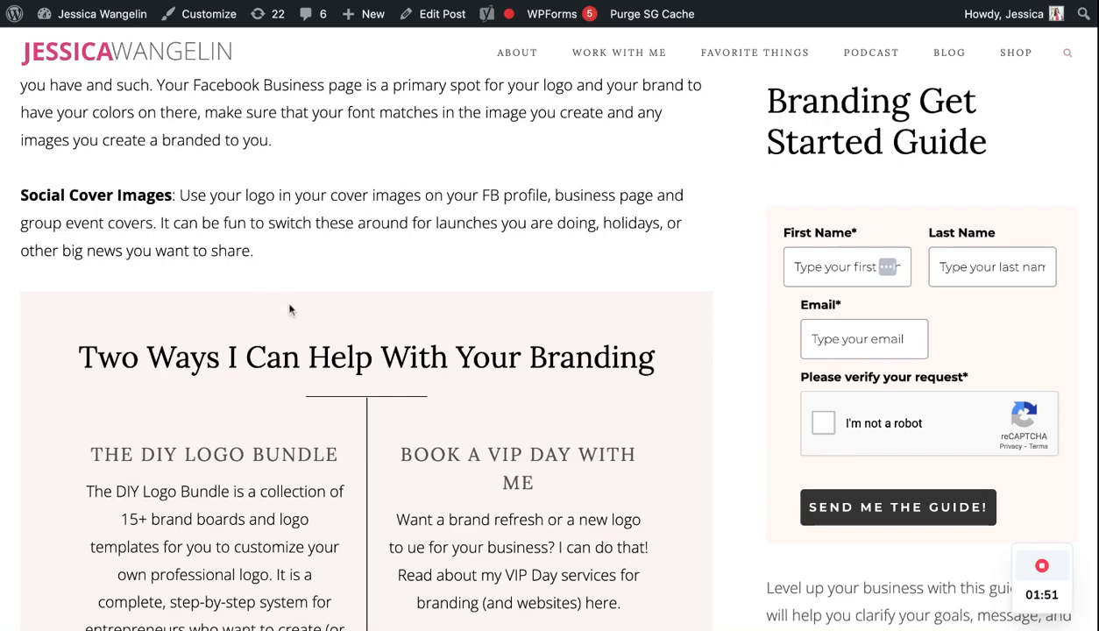
pyautogui.scroll(-1, 305, 324)
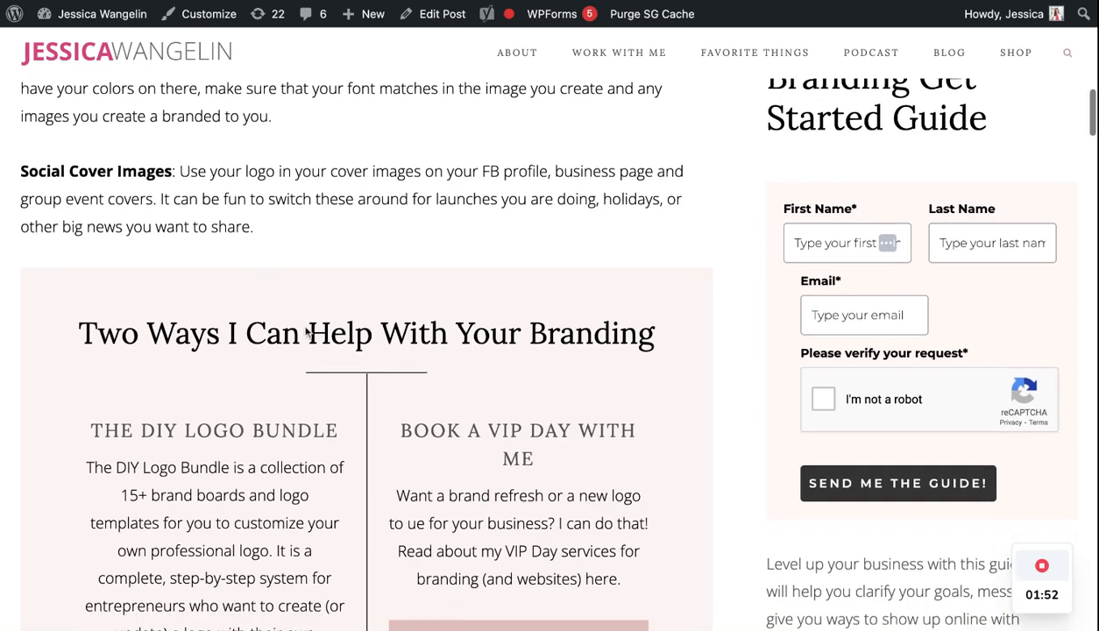
pyautogui.scroll(-5, 306, 333)
pyautogui.scroll(-3, 306, 333)
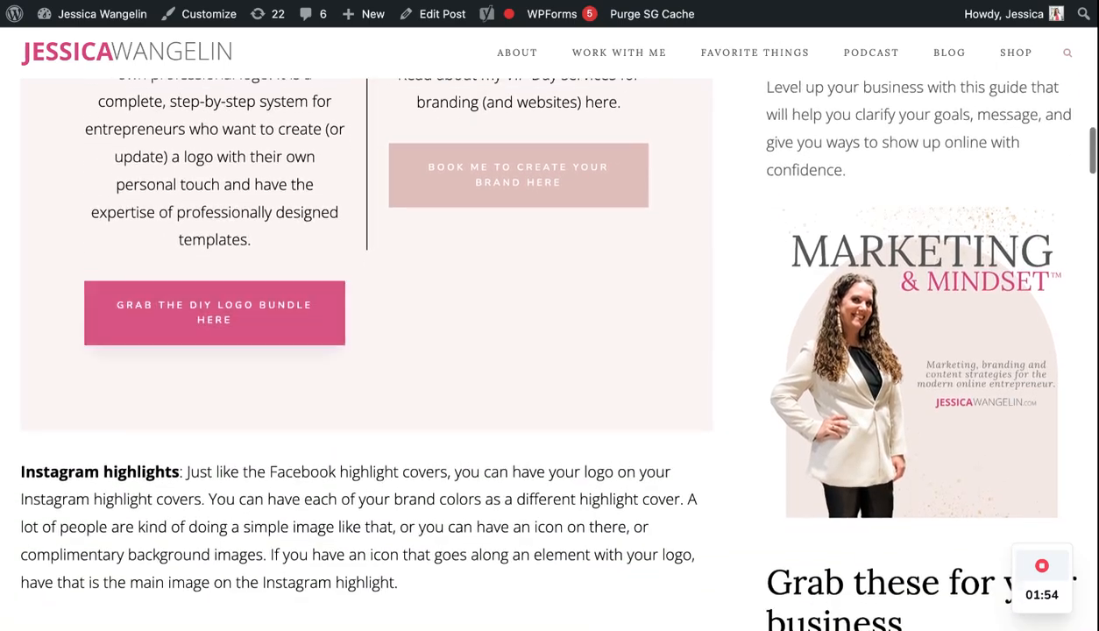
# - Examine the post's social media tips and the embedded "18+ Ways to Use Your Logo Online" pin image
pyautogui.scroll(-5, 306, 332)
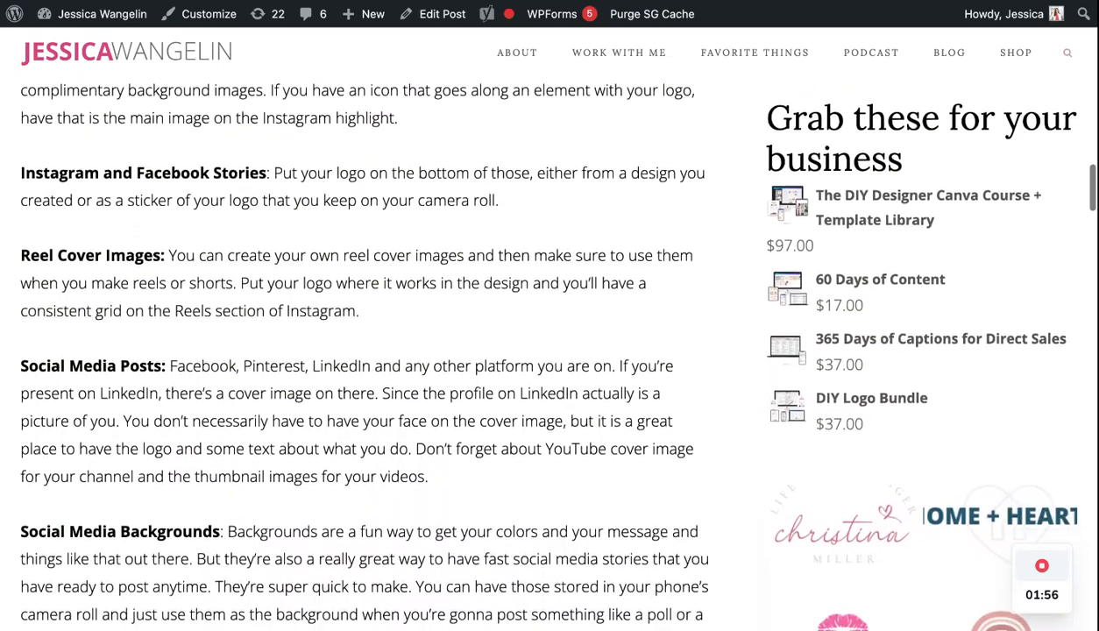
pyautogui.scroll(-5, 365, 351)
pyautogui.scroll(-3, 365, 351)
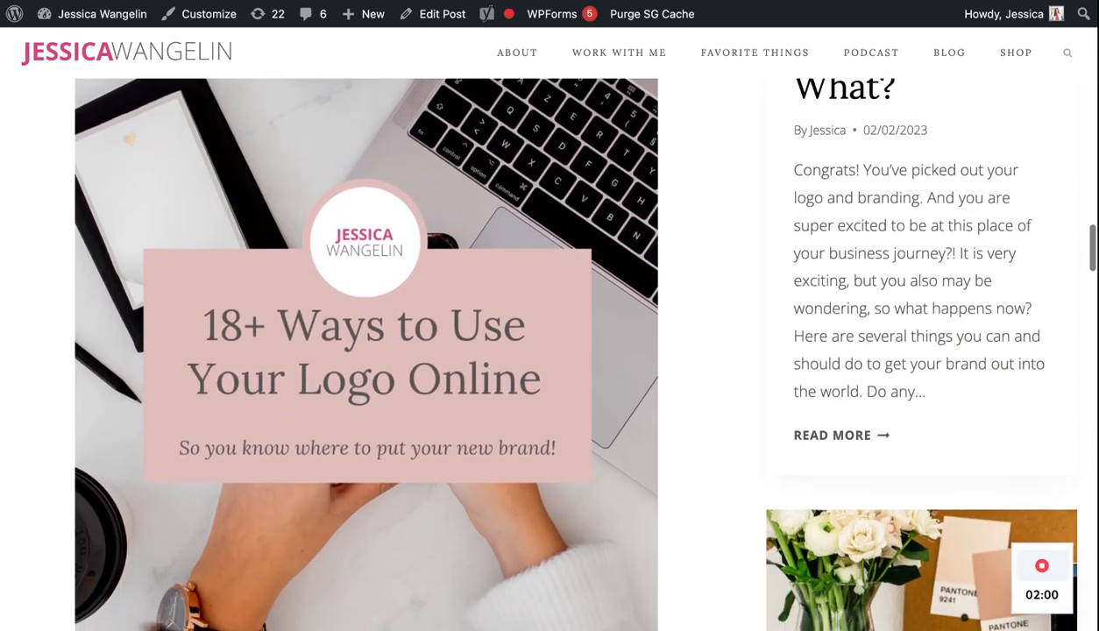
pyautogui.scroll(-2, 365, 351)
pyautogui.scroll(-1, 364, 350)
pyautogui.scroll(4, 365, 351)
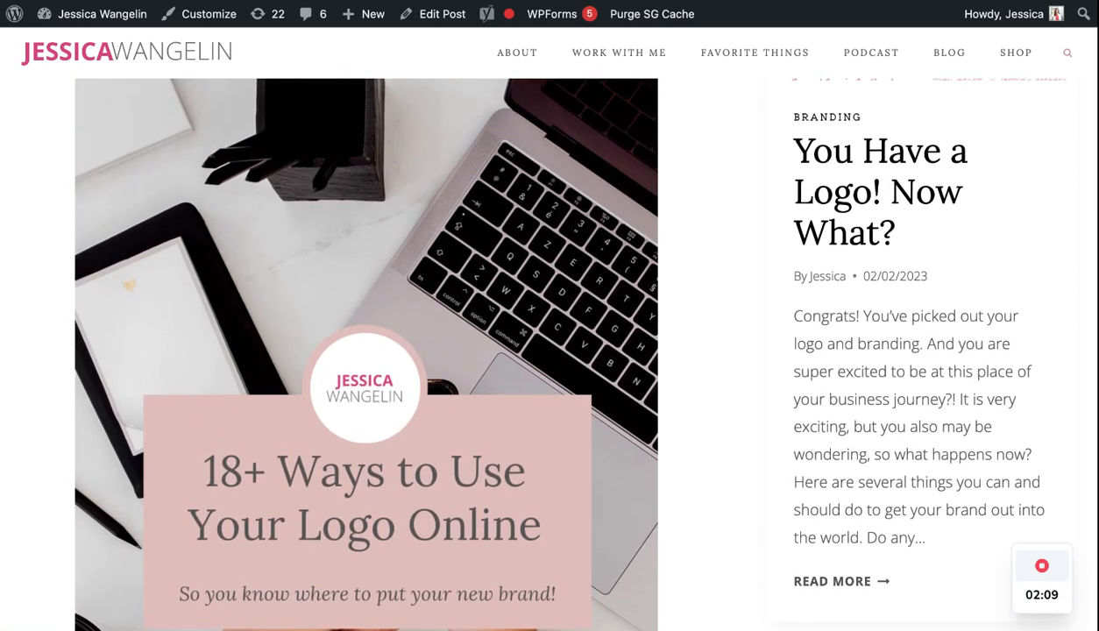
pyautogui.scroll(-1, 365, 351)
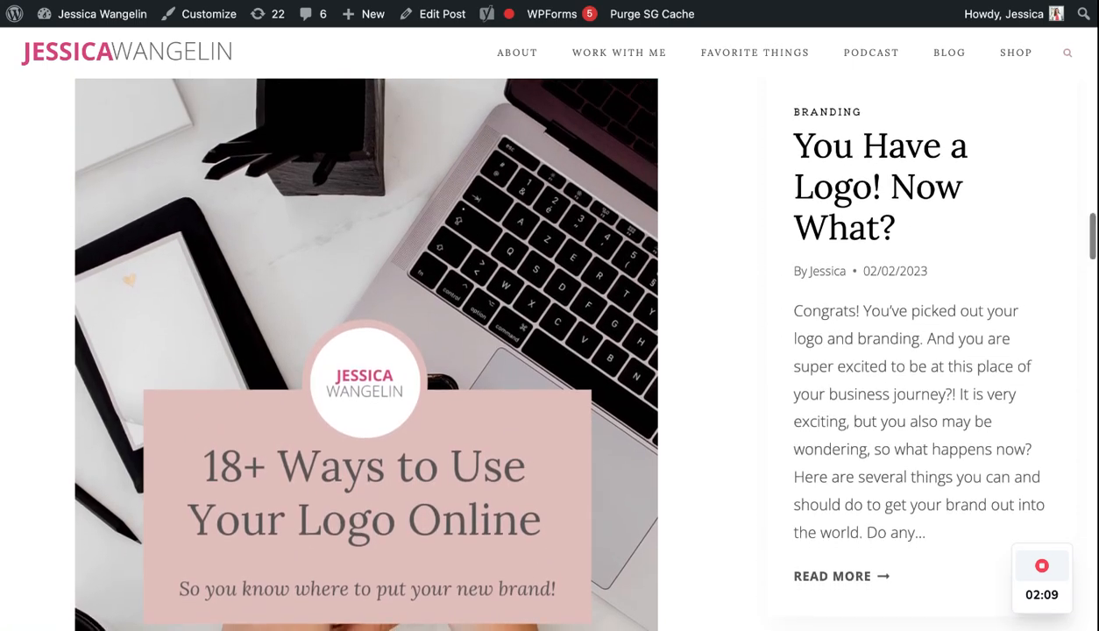
pyautogui.scroll(-5, 364, 351)
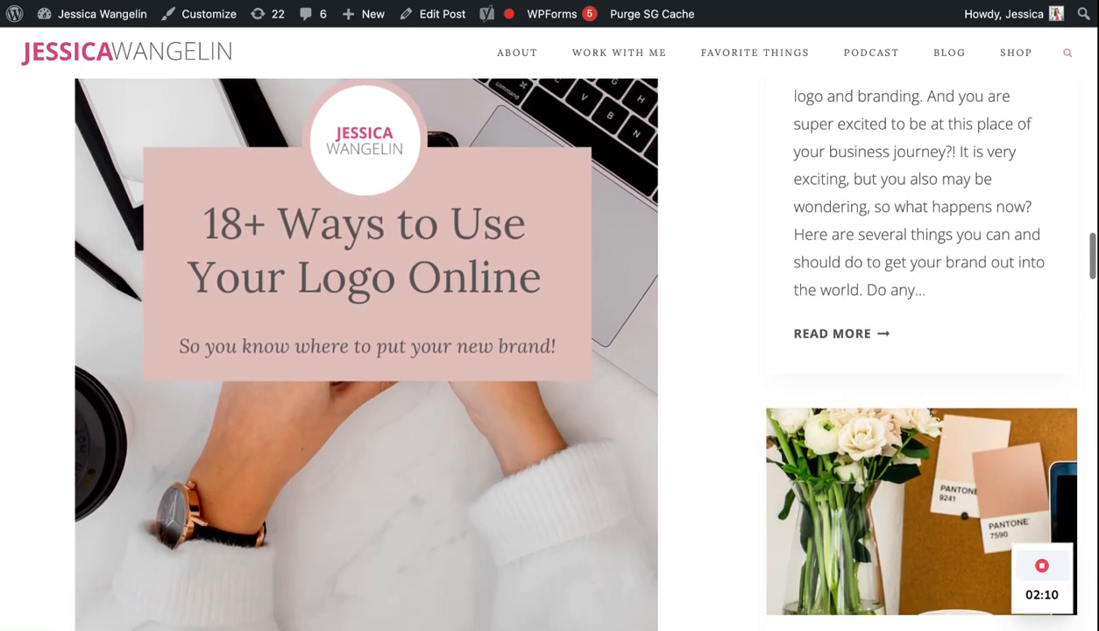
pyautogui.scroll(-4, 364, 350)
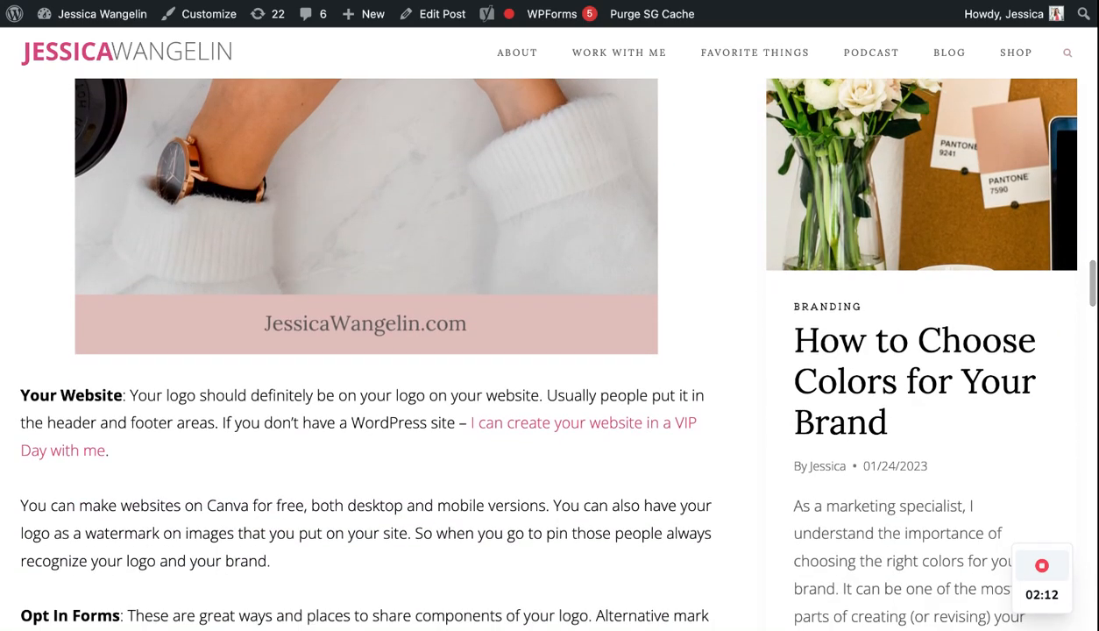
# - Examine the "Your Website" paragraph with its text link and the sections down to the Pinterest call-to-action
pyautogui.scroll(-1, 365, 350)
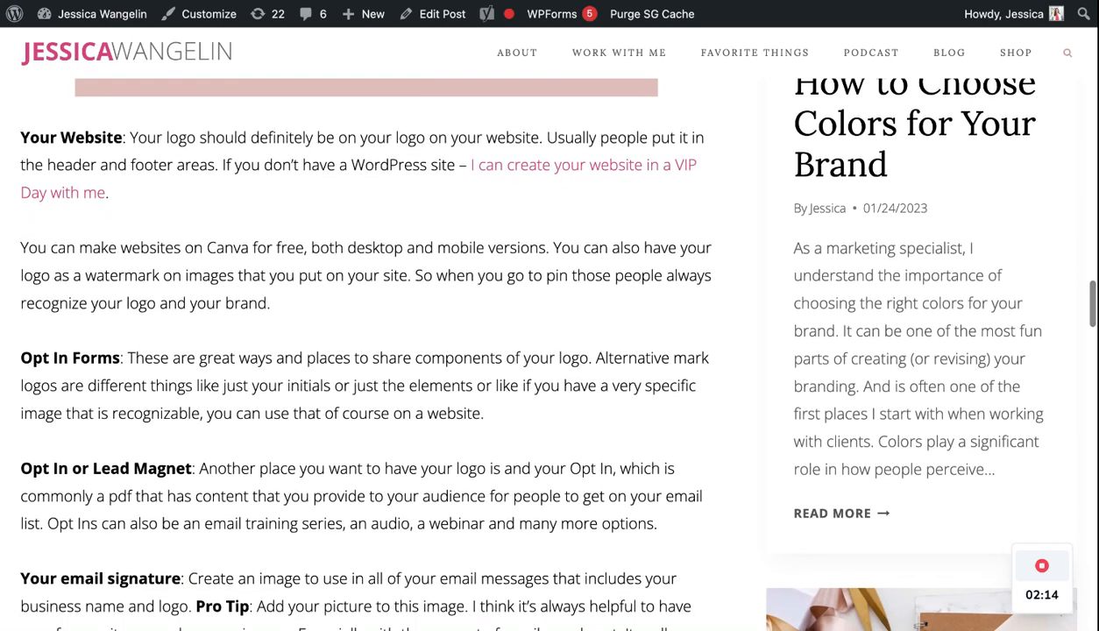
pyautogui.scroll(2, 365, 351)
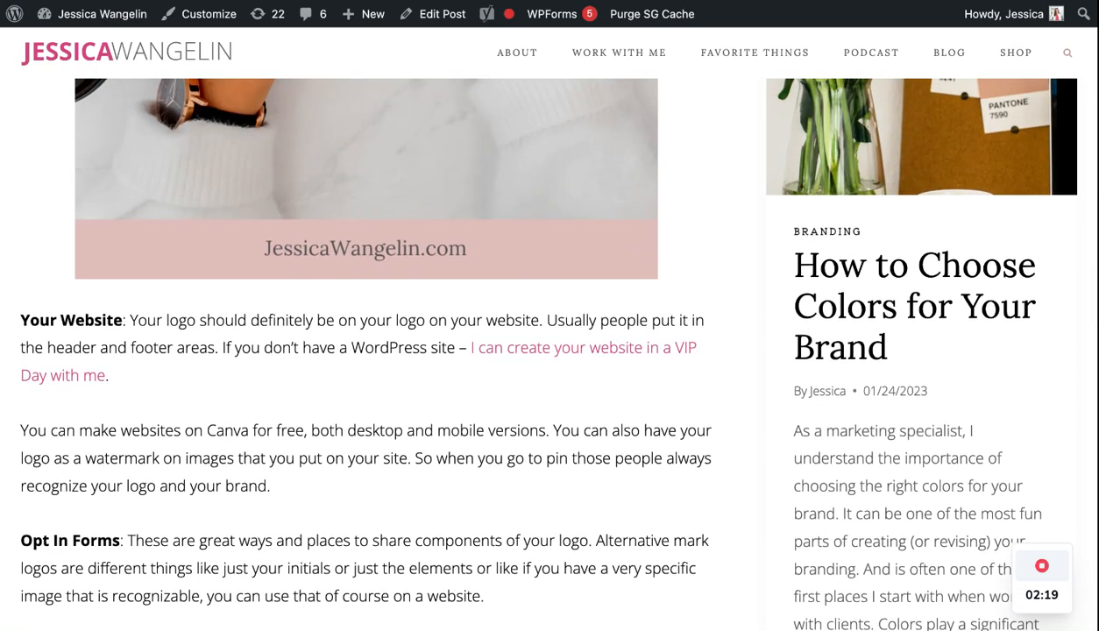
pyautogui.scroll(-1, 365, 351)
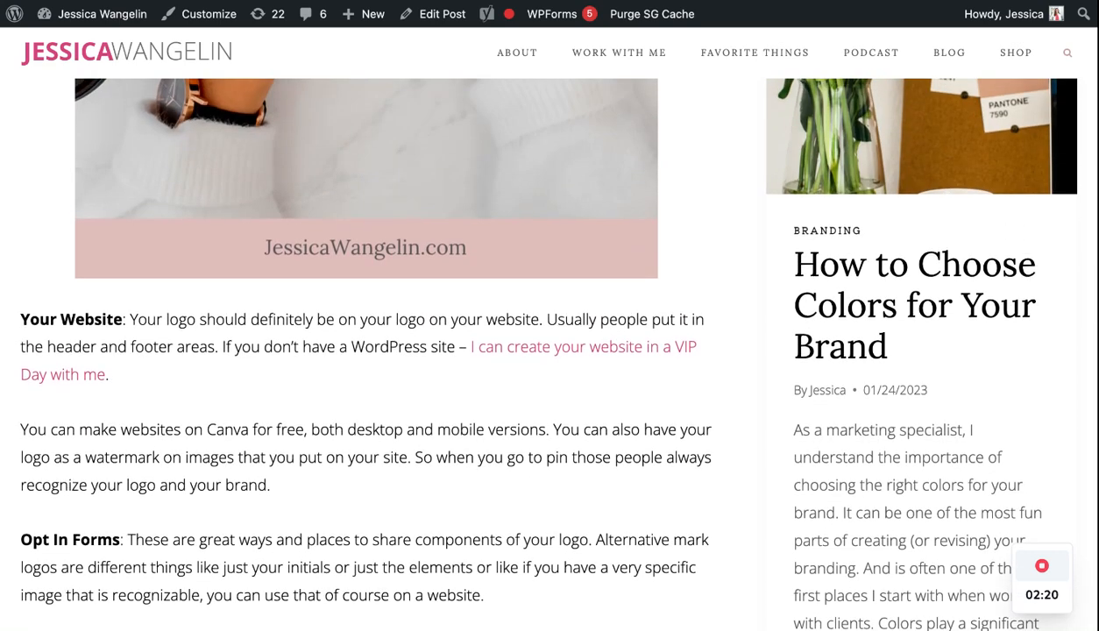
pyautogui.scroll(-1, 549, 351)
pyautogui.scroll(-1, 549, 350)
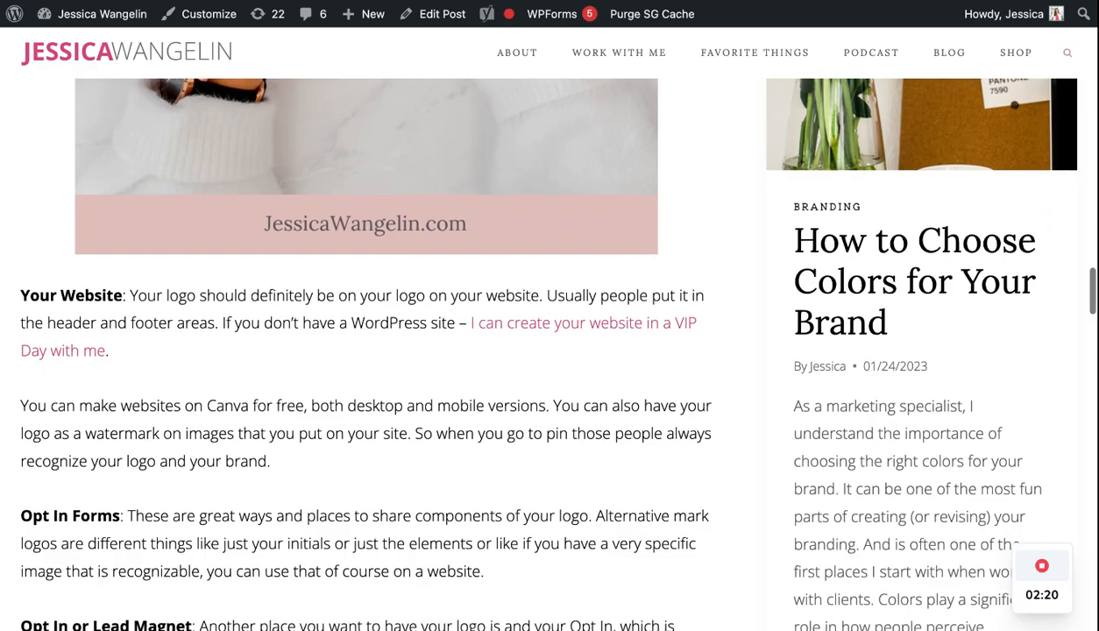
pyautogui.scroll(-5, 549, 351)
pyautogui.scroll(-10, 549, 351)
pyautogui.scroll(-5, 128, 227)
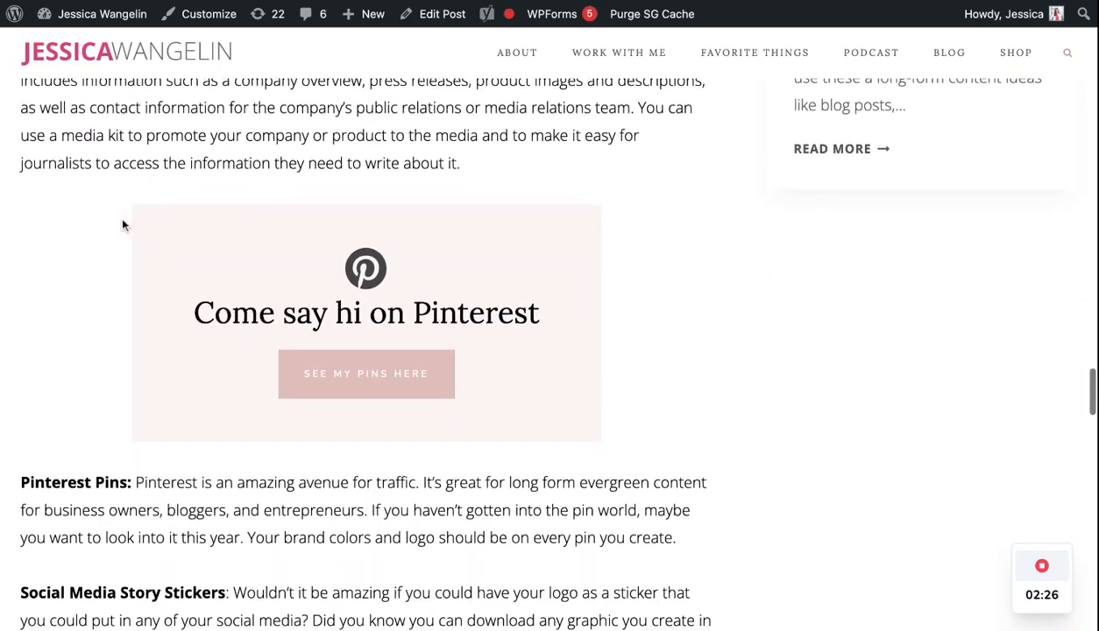
# - Examine the end of the post, including the closing paragraph and the Stories Text Stickers promotion
pyautogui.scroll(-1, 377, 363)
pyautogui.scroll(-10, 345, 358)
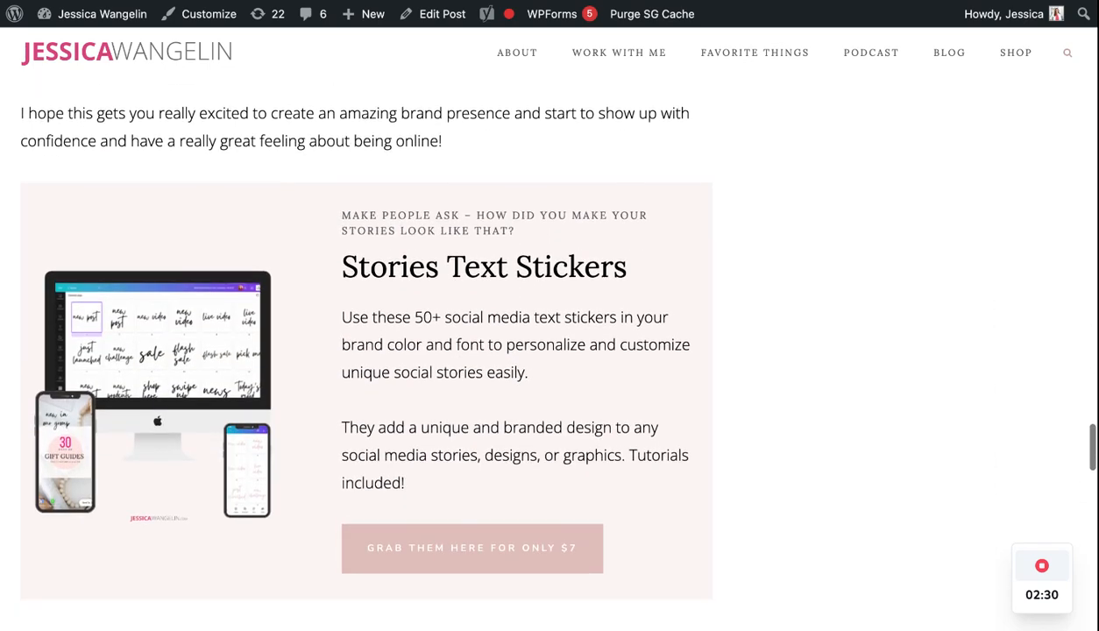
pyautogui.scroll(-4, 550, 350)
pyautogui.scroll(8, 550, 350)
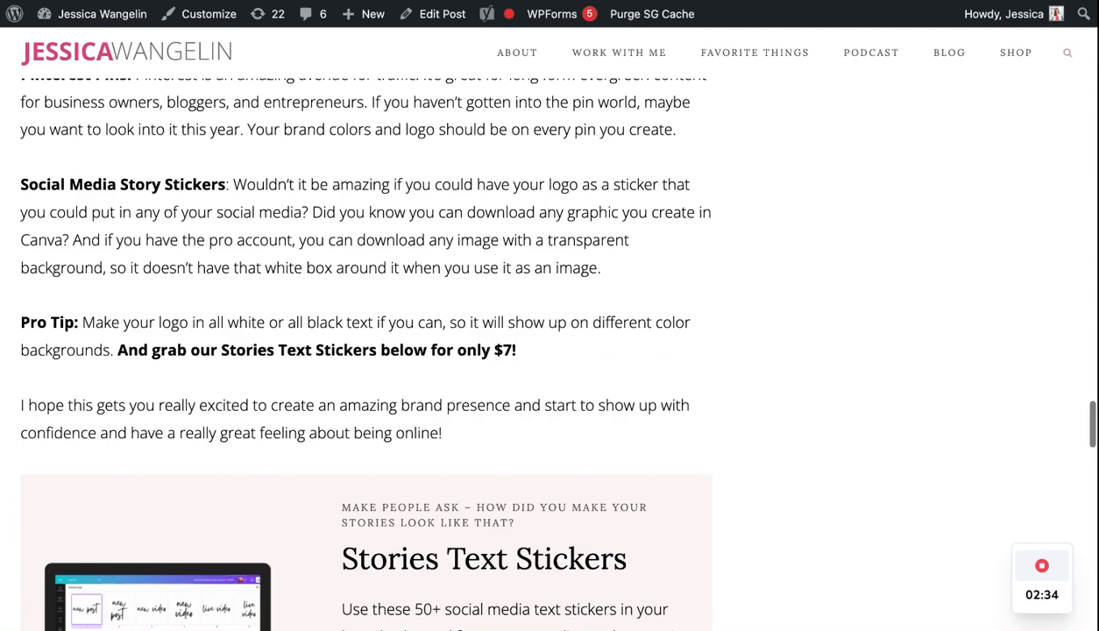
pyautogui.scroll(6, 549, 350)
pyautogui.scroll(4, 550, 351)
pyautogui.scroll(3, 549, 351)
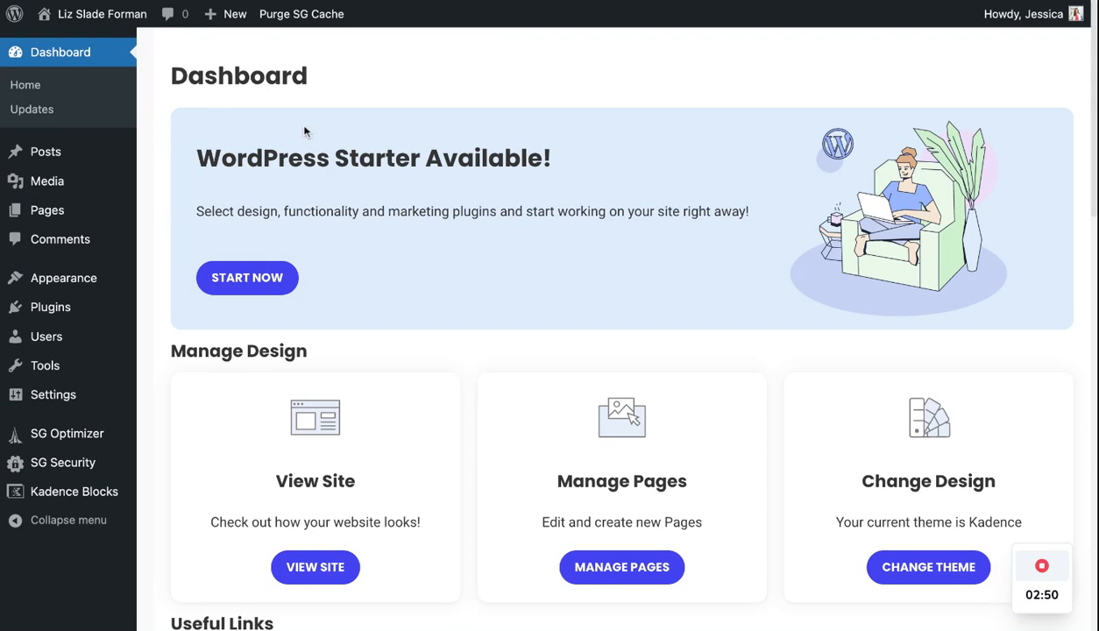
# - Upload the images Creting-Engaging-Content.png and Social-Media-marketing.png to the site's media library
pyautogui.moveTo(81, 187)
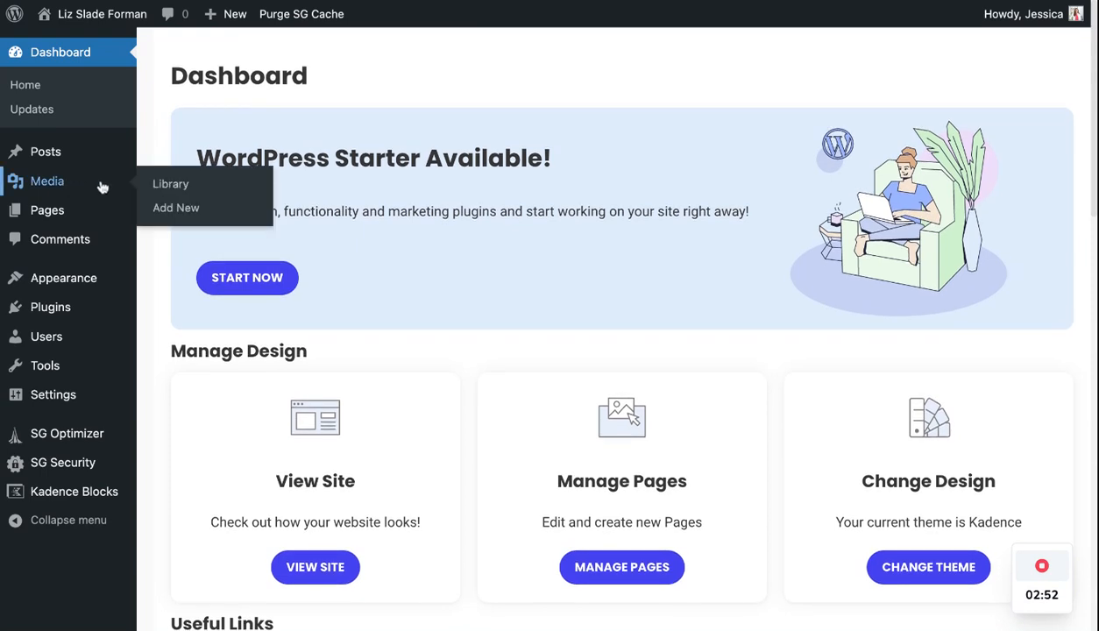
pyautogui.click(162, 208)
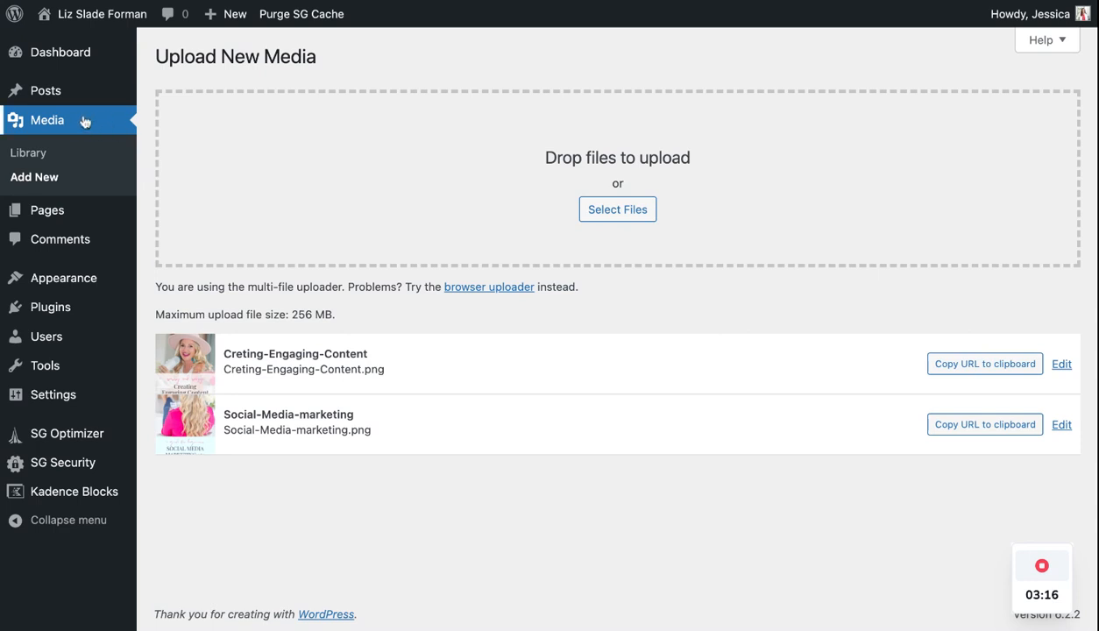
# - Open the list of all blog posts on the site
pyautogui.moveTo(45, 90)
pyautogui.click(42, 91)
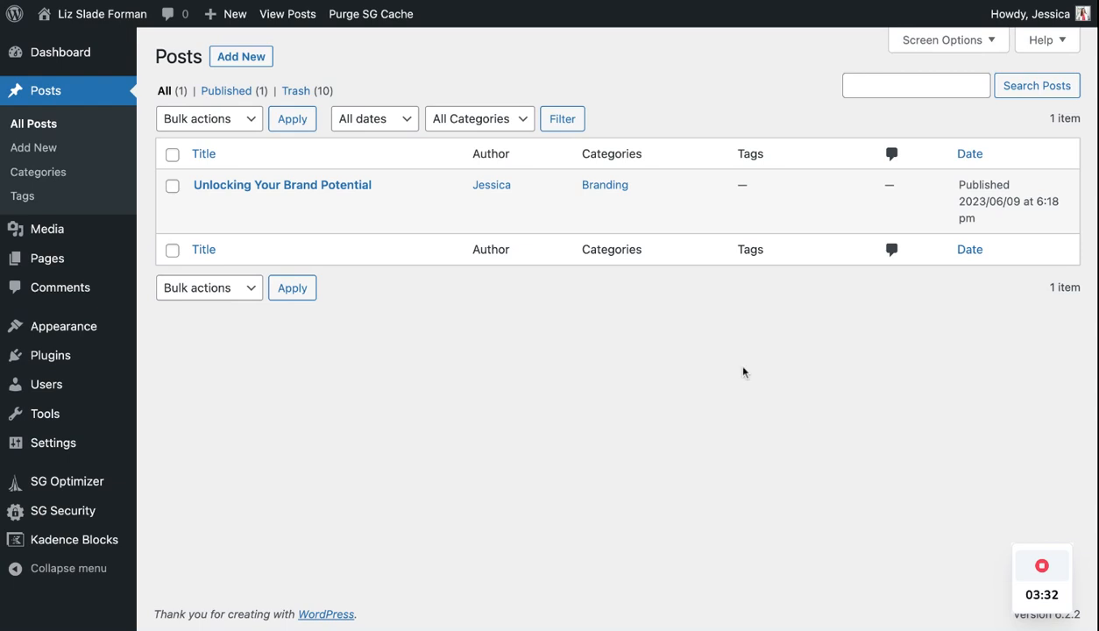
pyautogui.moveTo(498, 190)
pyautogui.moveTo(639, 172)
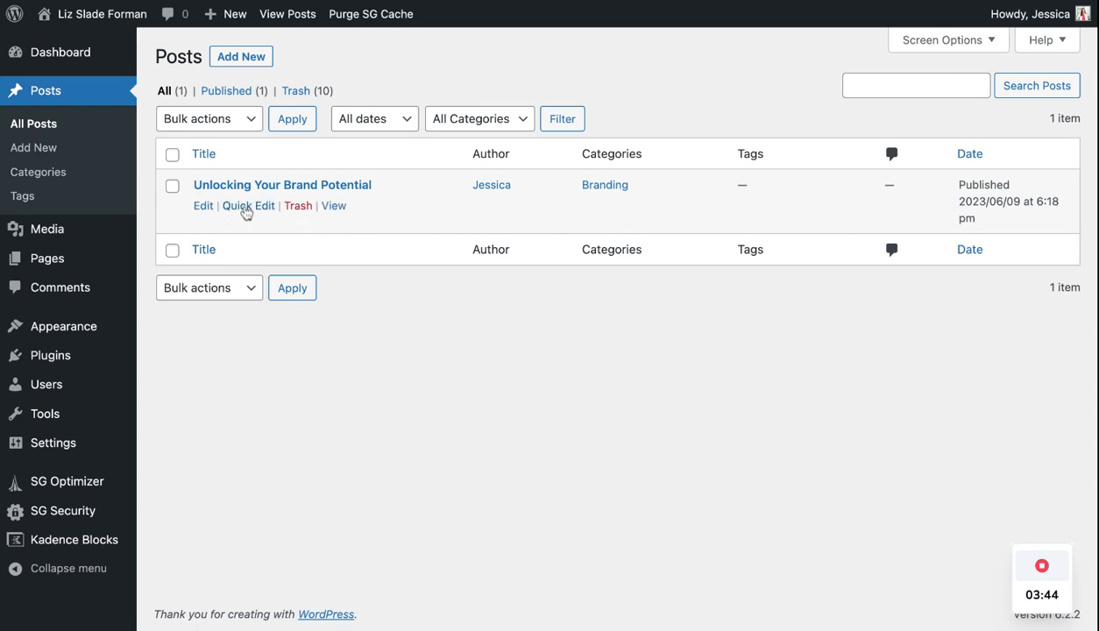
# - Review the quick edit settings of the "Unlocking Your Brand Potential" post and close them without saving
pyautogui.click(246, 207)
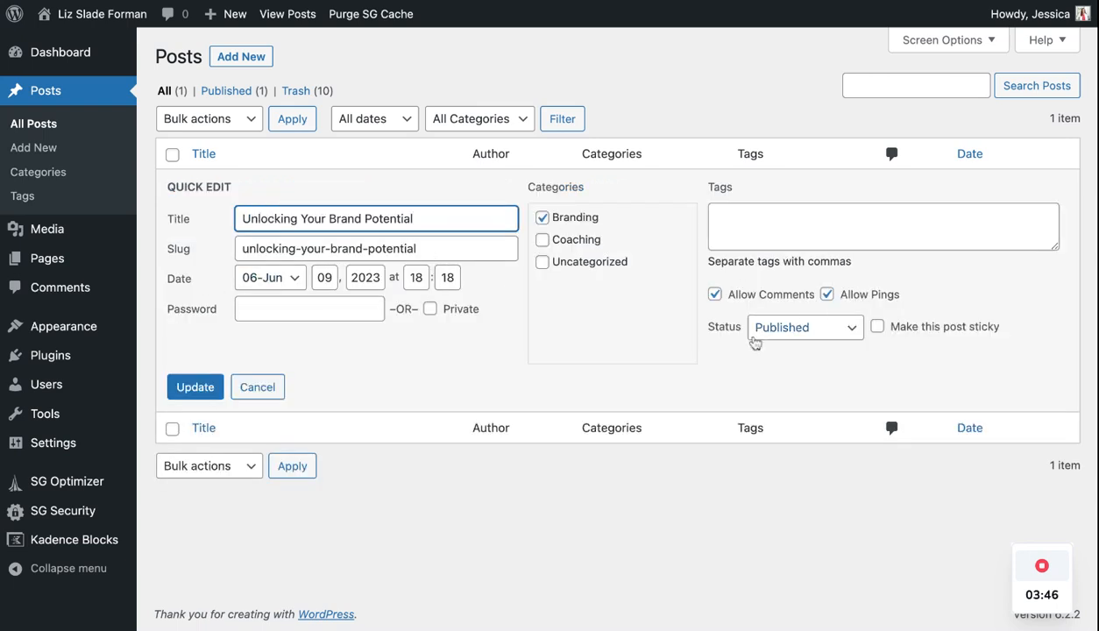
pyautogui.click(263, 386)
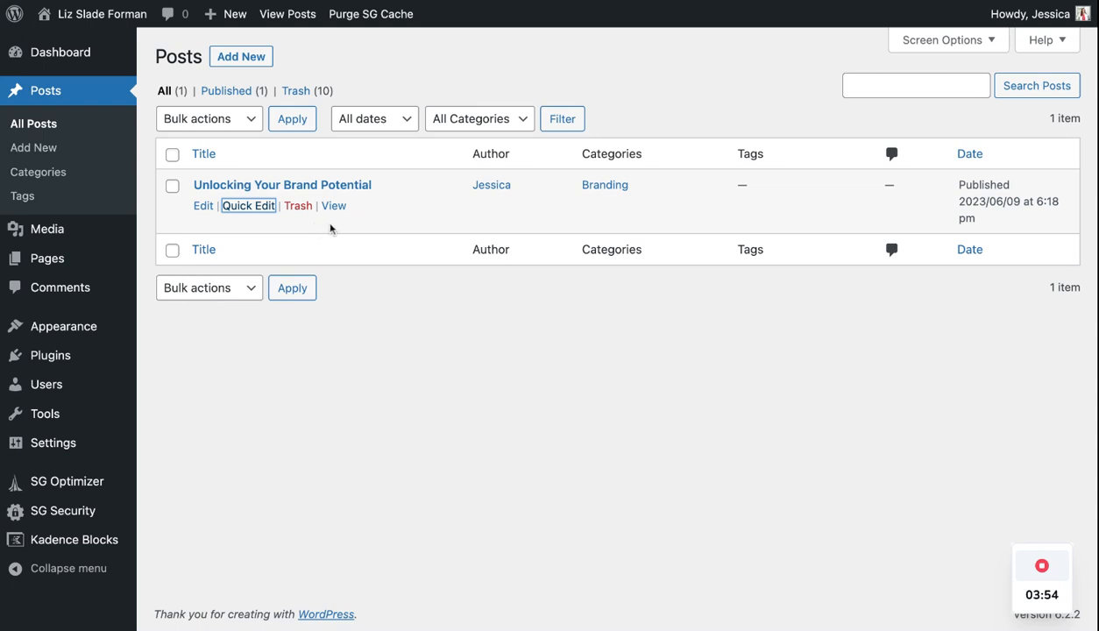
pyautogui.click(493, 377)
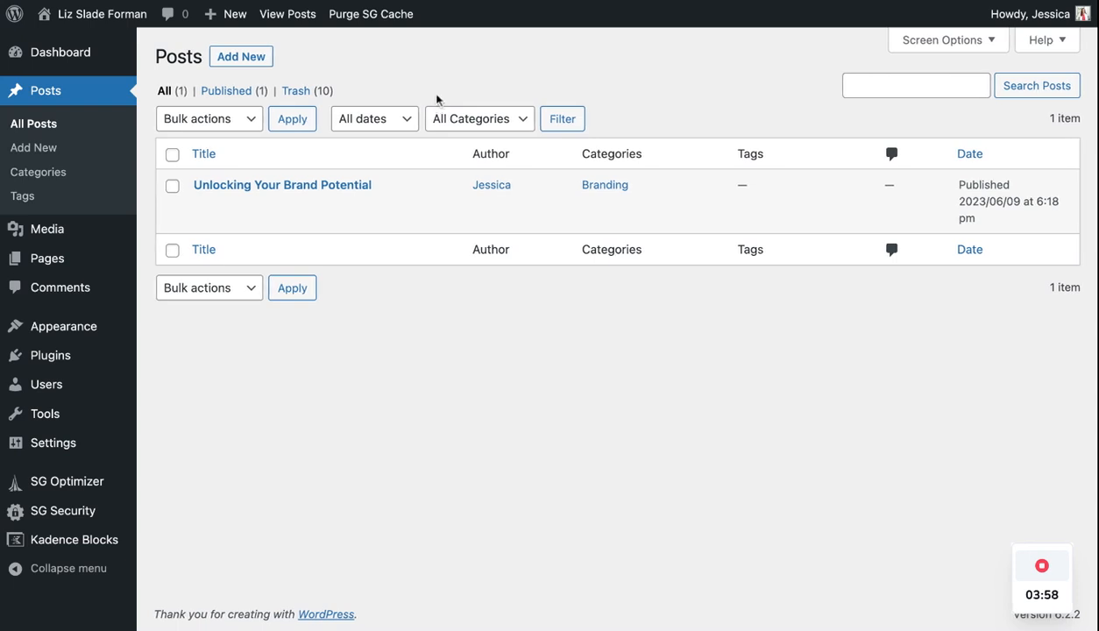
# - Start a new blank blog post in the block editor
pyautogui.click(255, 59)
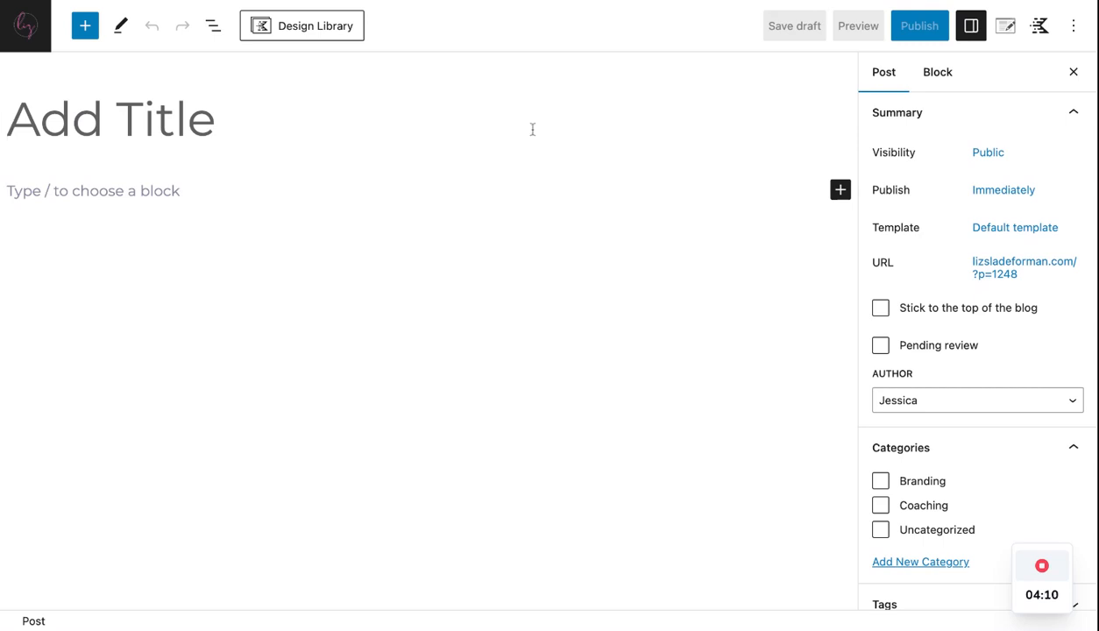
# - Title the new post "Creating Engaging Content" and save it as a draft
pyautogui.write('Creating Engaging Content')
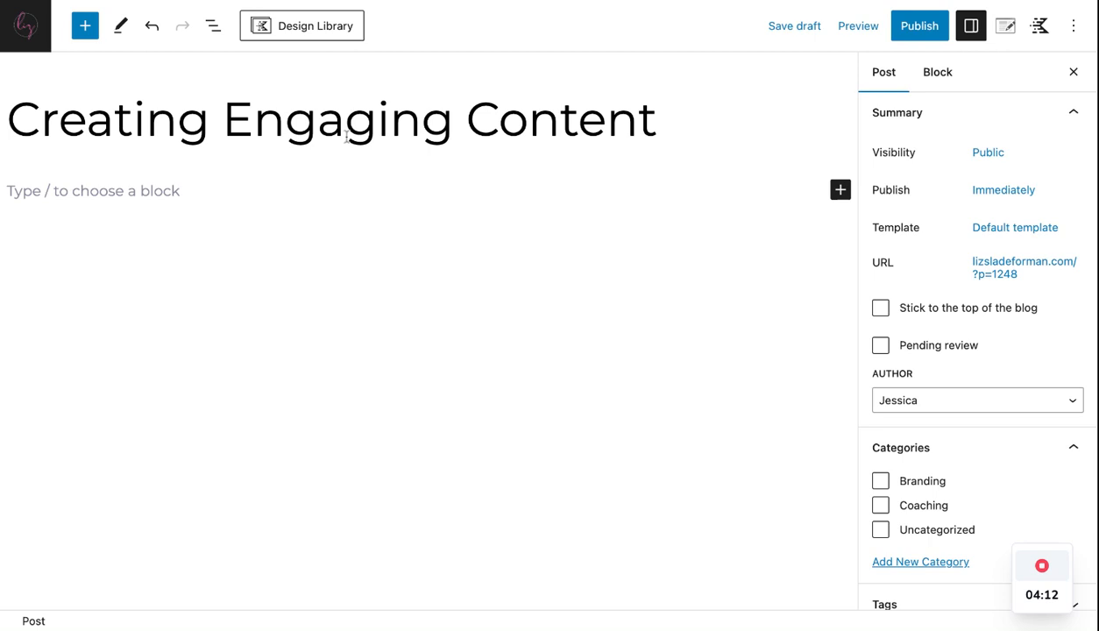
pyautogui.click(391, 200)
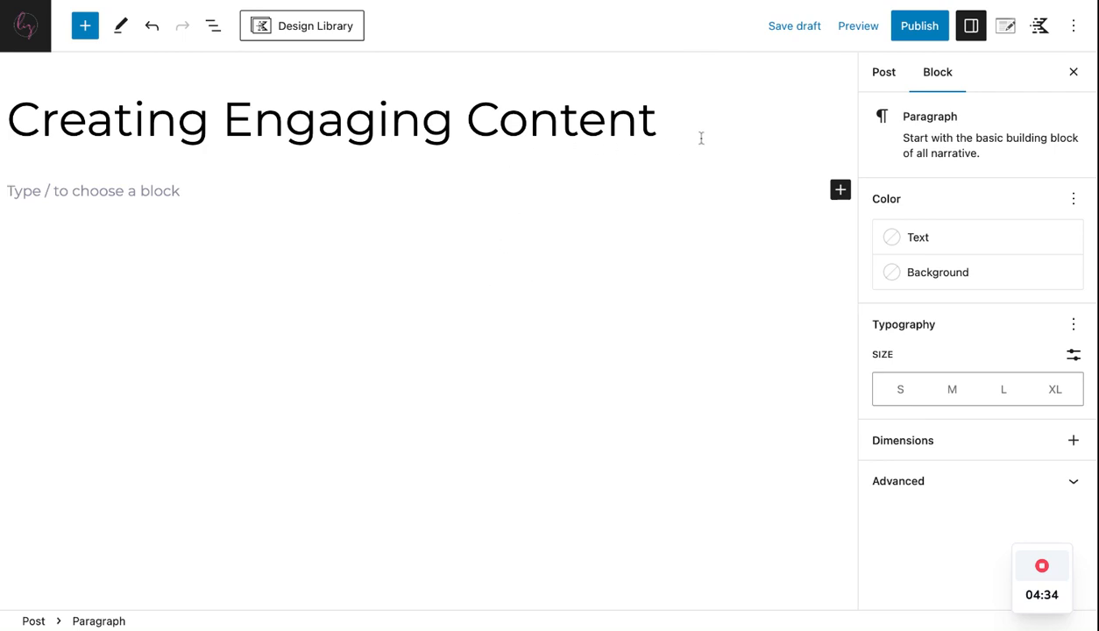
pyautogui.click(790, 29)
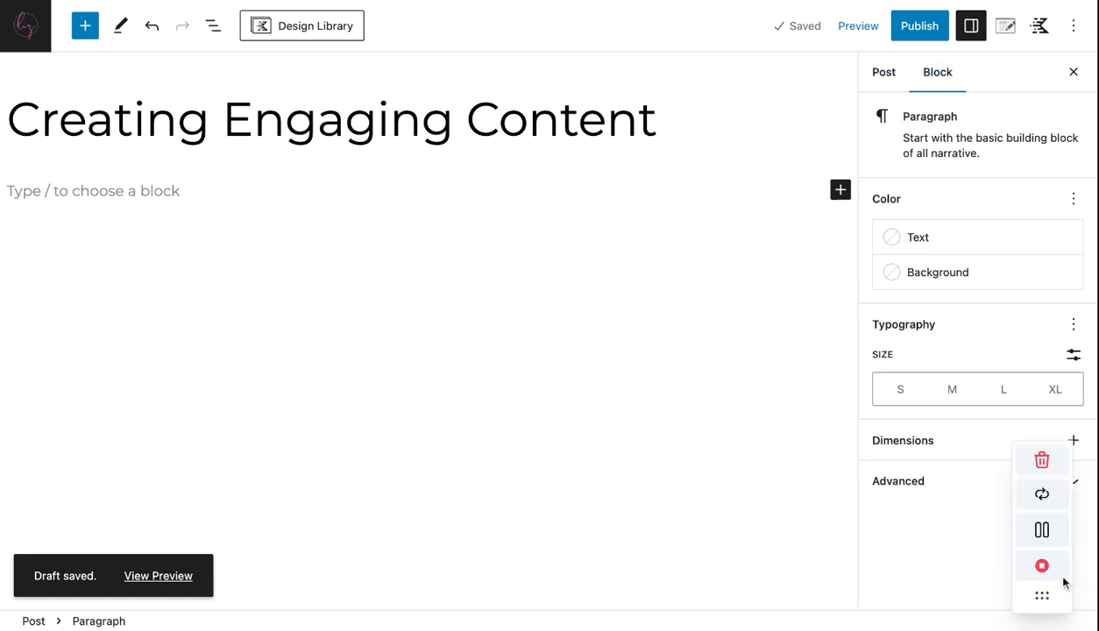
# - Look through the theme's post layout and display settings and the Kadence Blocks controls for the post
pyautogui.click(970, 29)
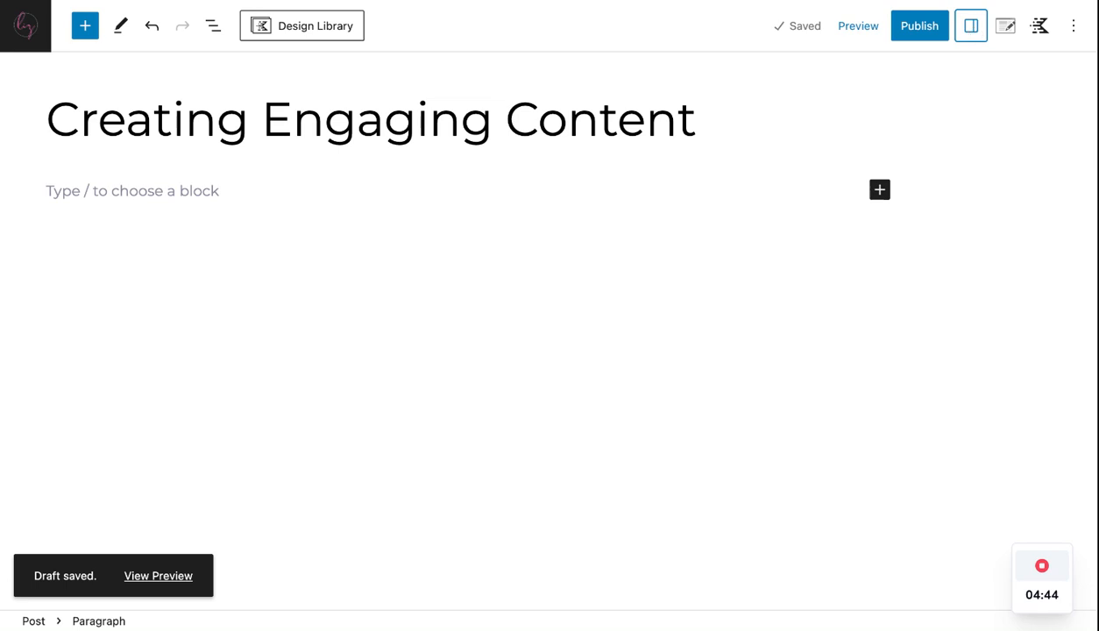
pyautogui.click(973, 29)
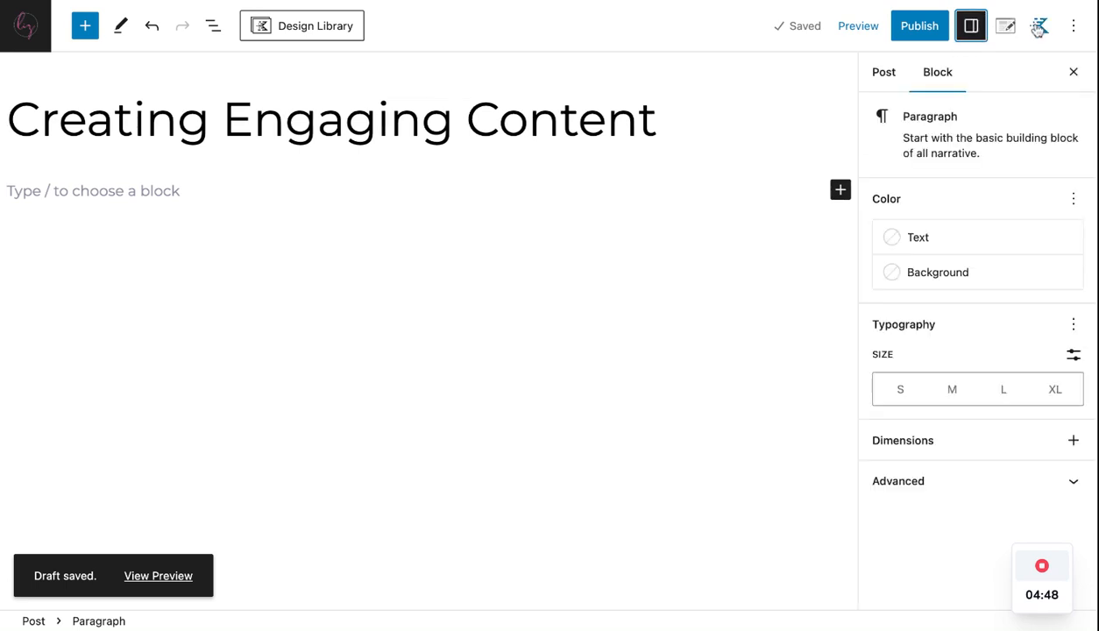
pyautogui.click(1006, 30)
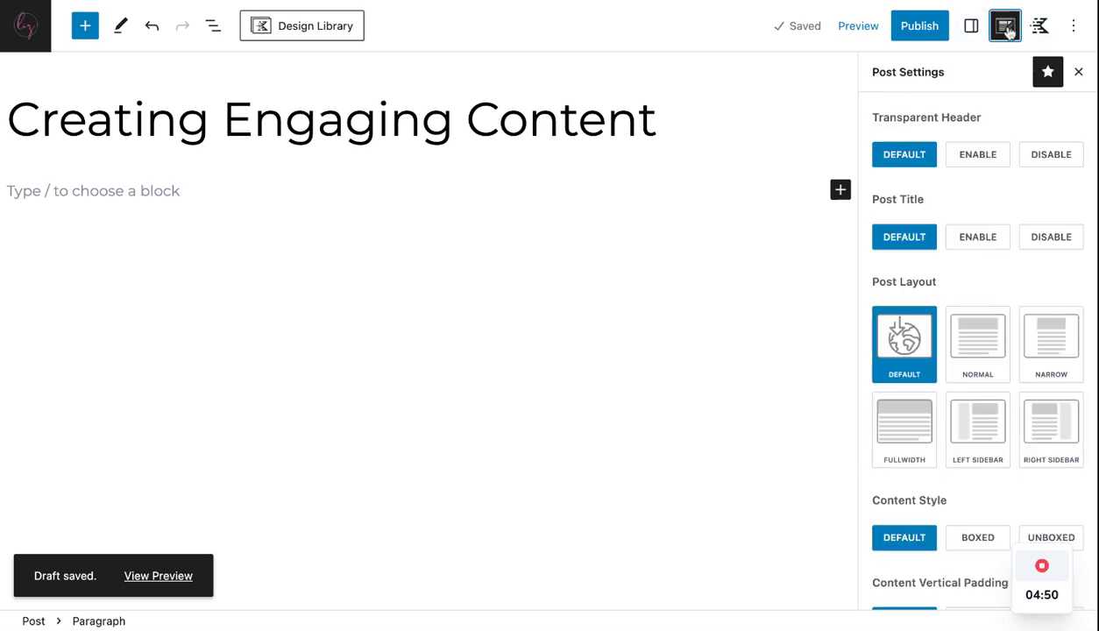
pyautogui.scroll(-2, 940, 459)
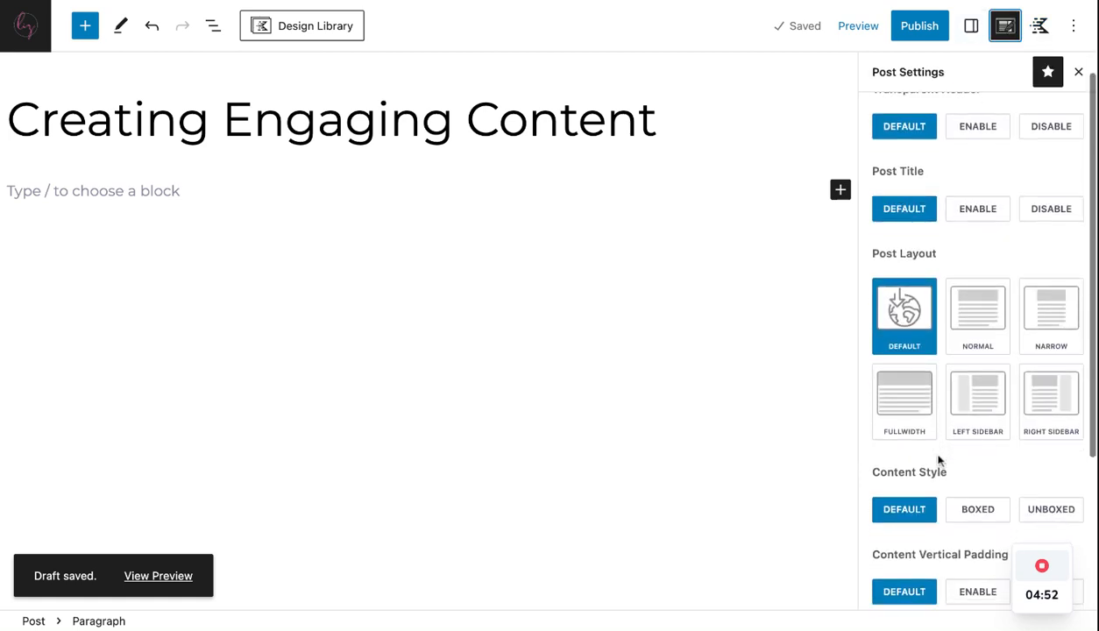
pyautogui.scroll(-1, 938, 460)
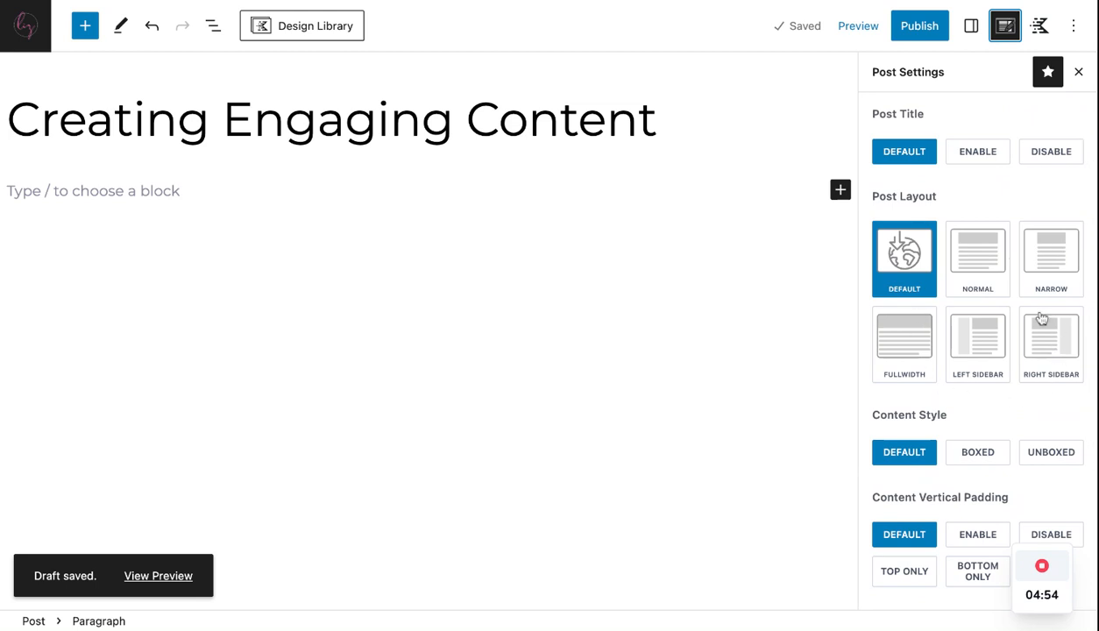
pyautogui.scroll(-3, 1031, 390)
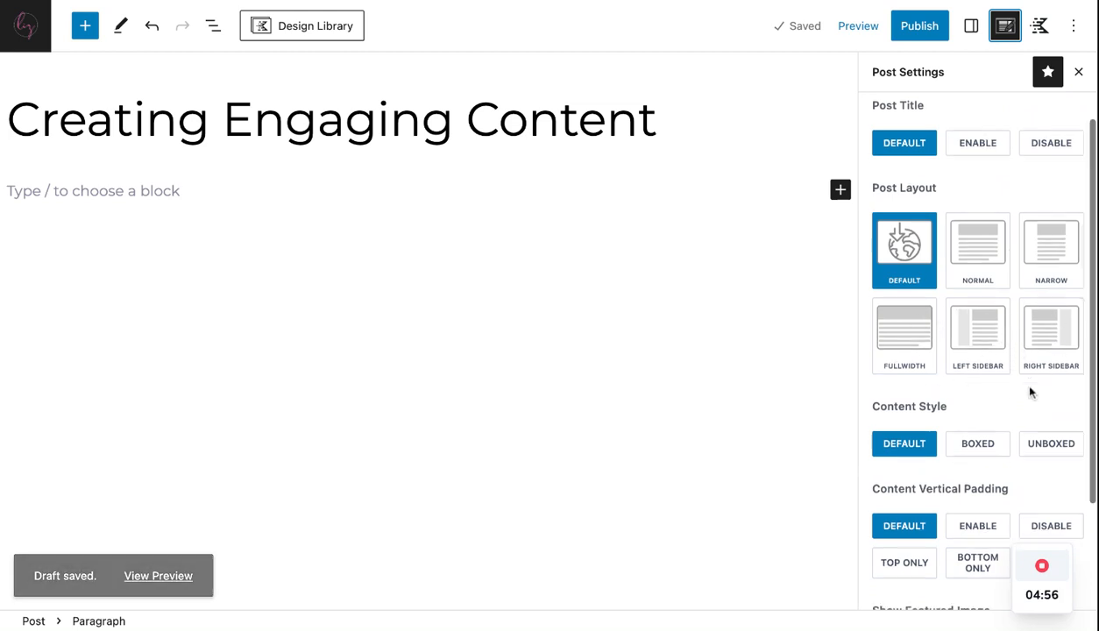
pyautogui.scroll(-2, 1031, 392)
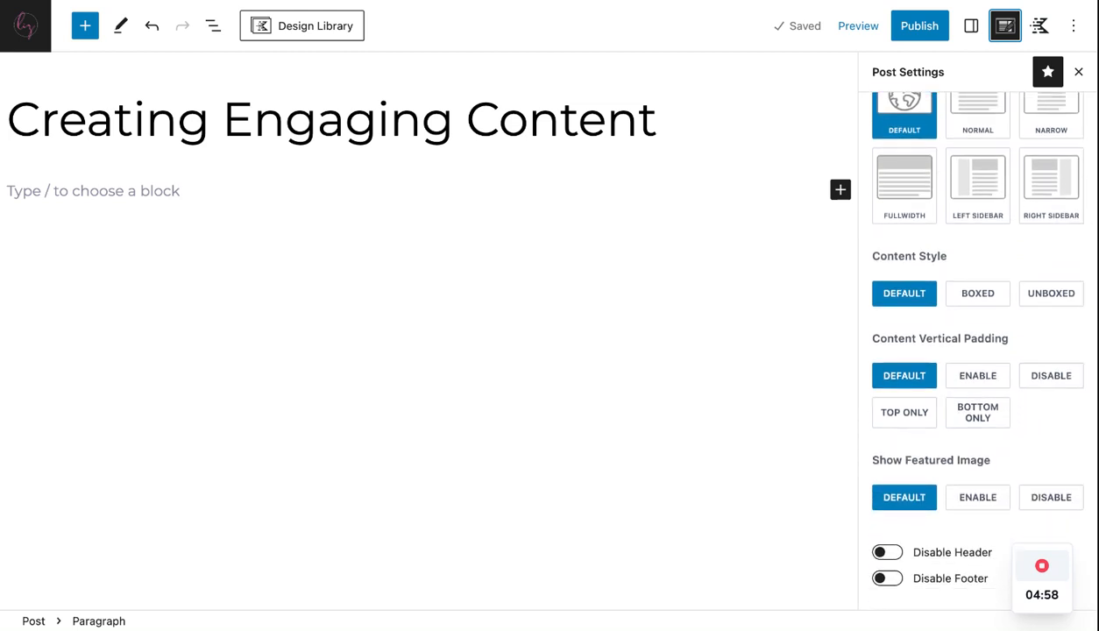
pyautogui.scroll(2, 1031, 392)
pyautogui.scroll(5, 972, 301)
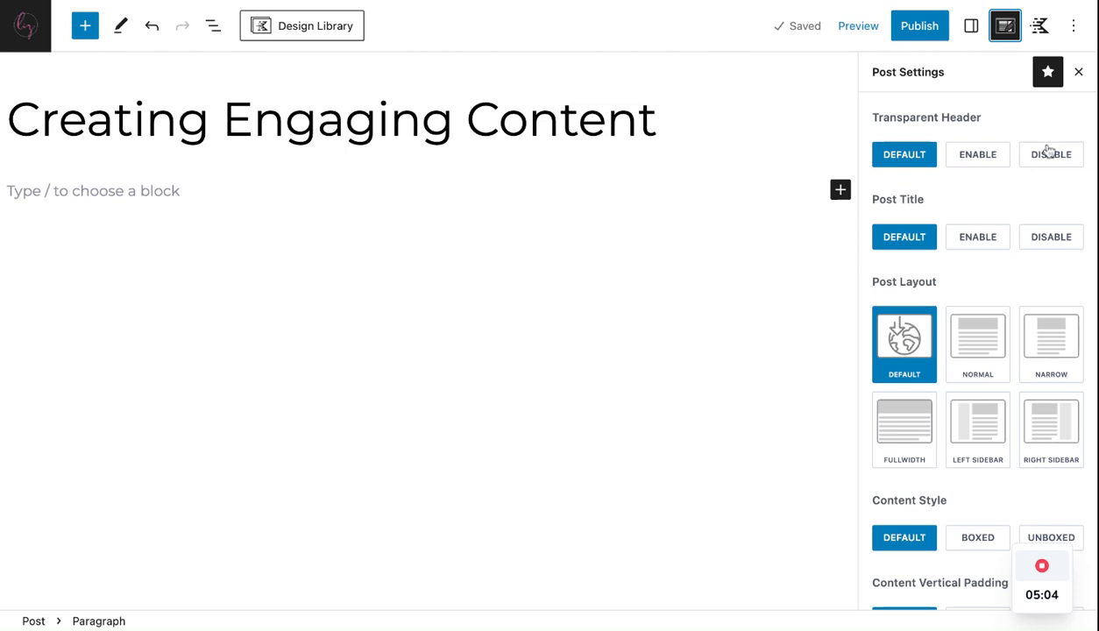
pyautogui.click(1040, 28)
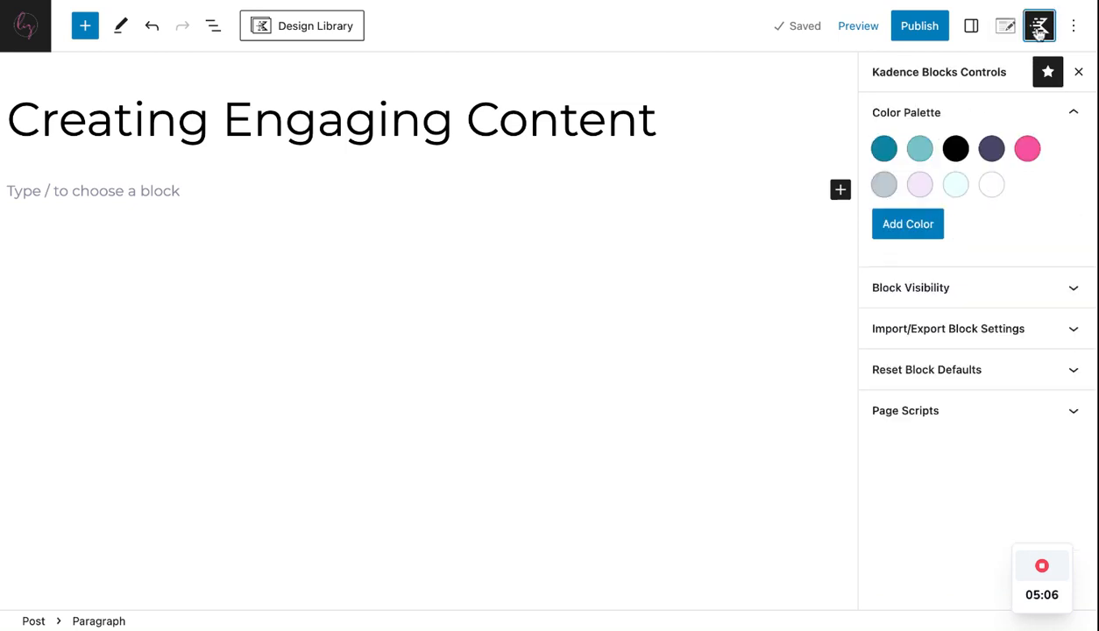
pyautogui.click(970, 27)
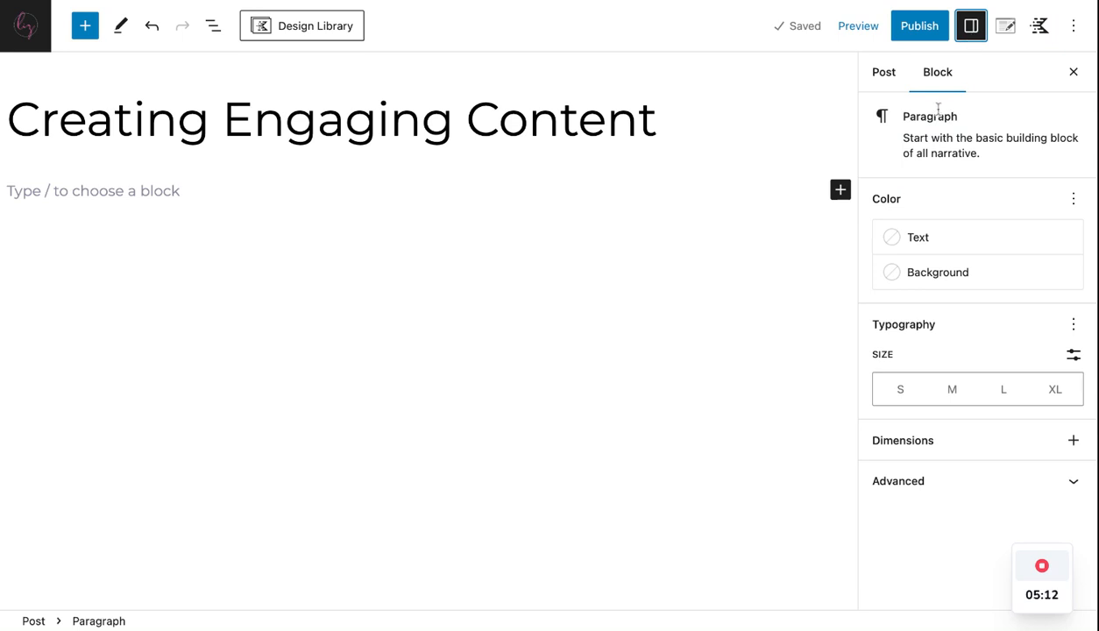
# - Review the post's general settings, including its URL, author and categories
pyautogui.click(884, 77)
pyautogui.scroll(-1, 934, 230)
pyautogui.scroll(-5, 933, 230)
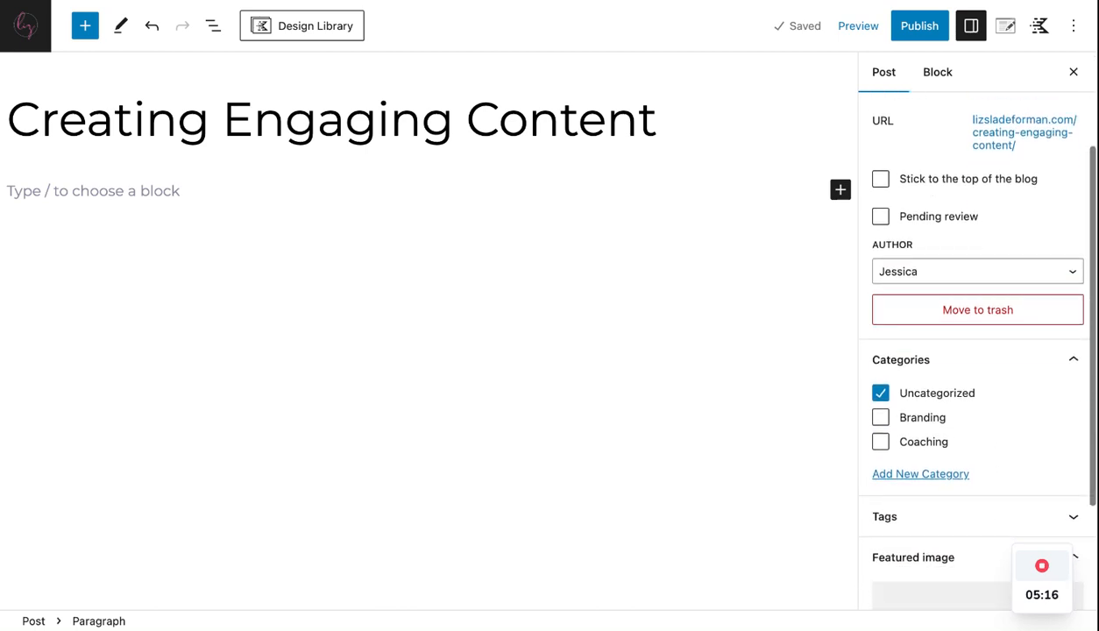
pyautogui.scroll(5, 973, 350)
pyautogui.moveTo(891, 262); pyautogui.dragTo(857, 259)
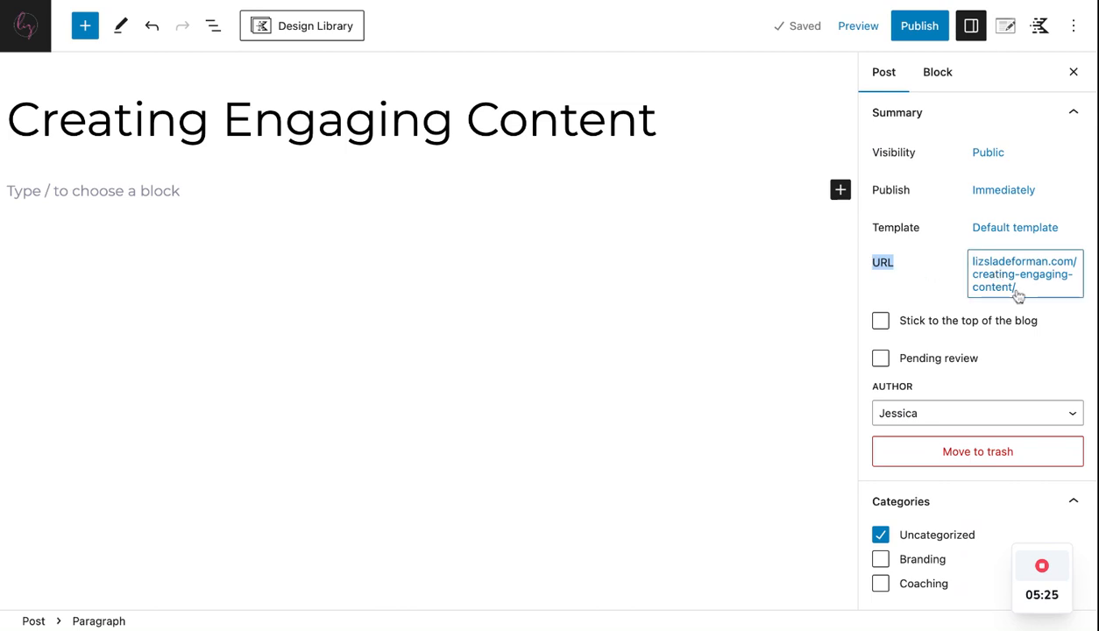
pyautogui.click(890, 264)
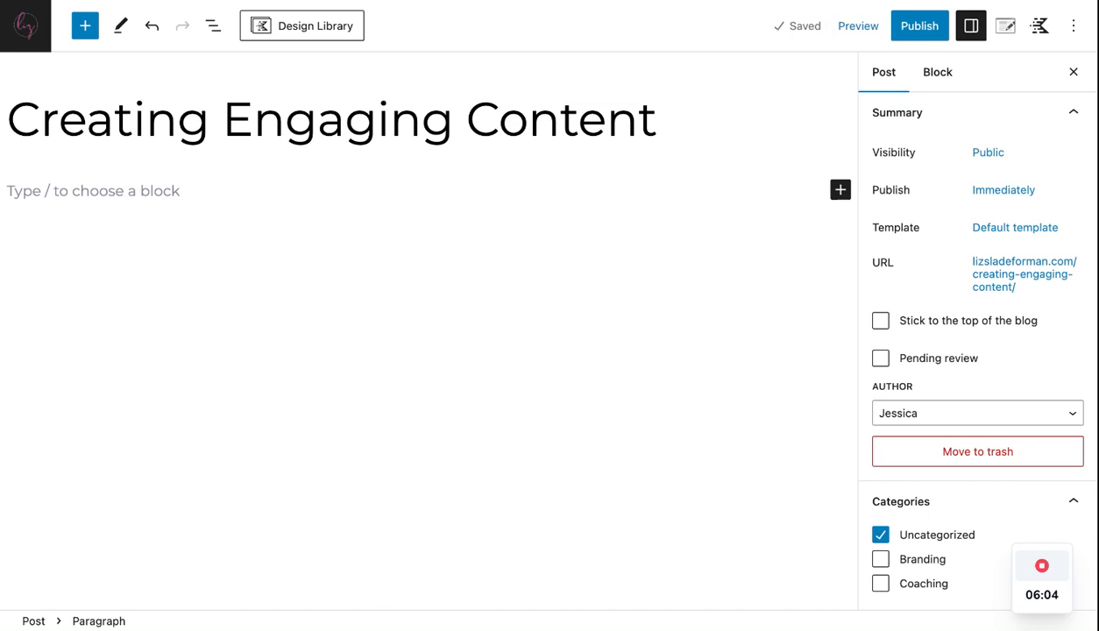
# - Switch to the BLog posts document in Google Docs and read through the "Crafting Your Magic: Creating Engaging Content" article
pyautogui.hotkey('ctrl', 'Tab')
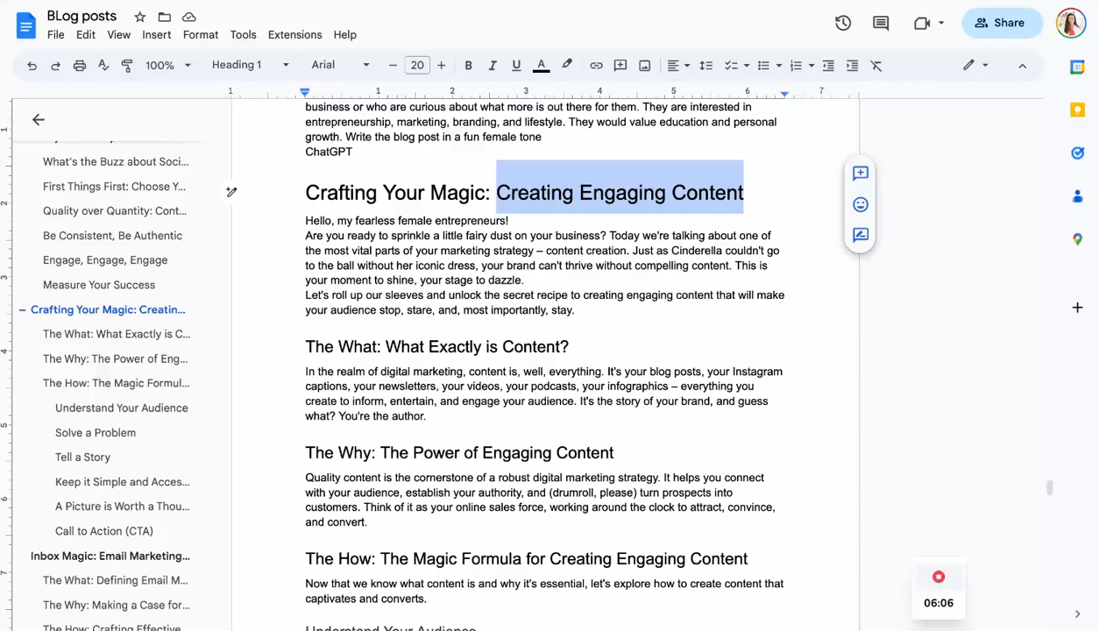
pyautogui.scroll(-1, 464, 227)
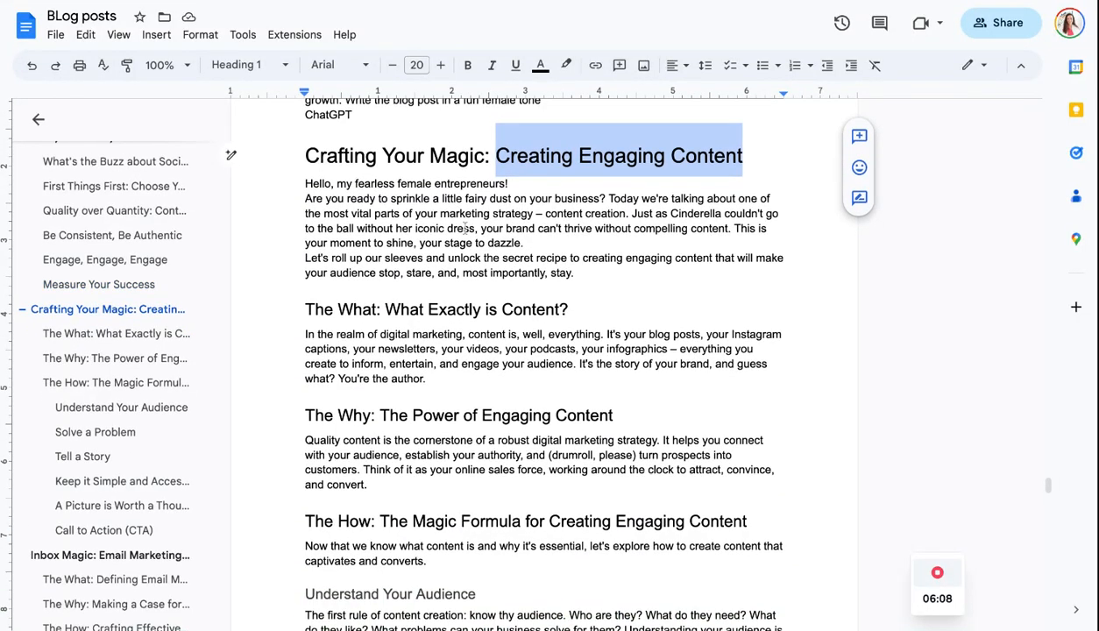
pyautogui.click(465, 227)
pyautogui.scroll(-5, 370, 221)
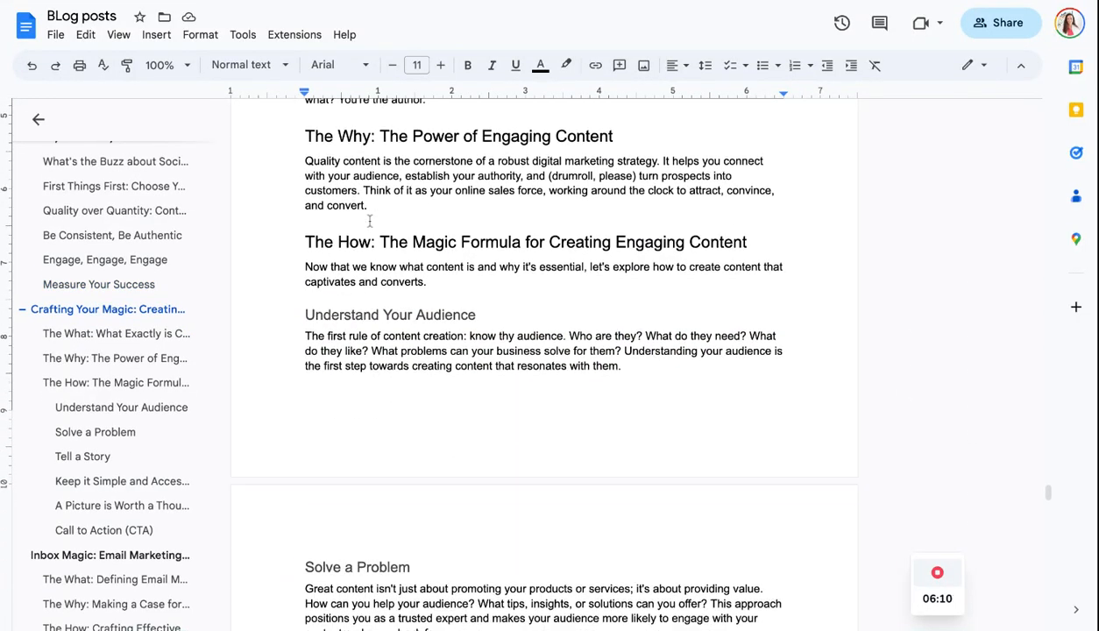
pyautogui.scroll(-12, 369, 221)
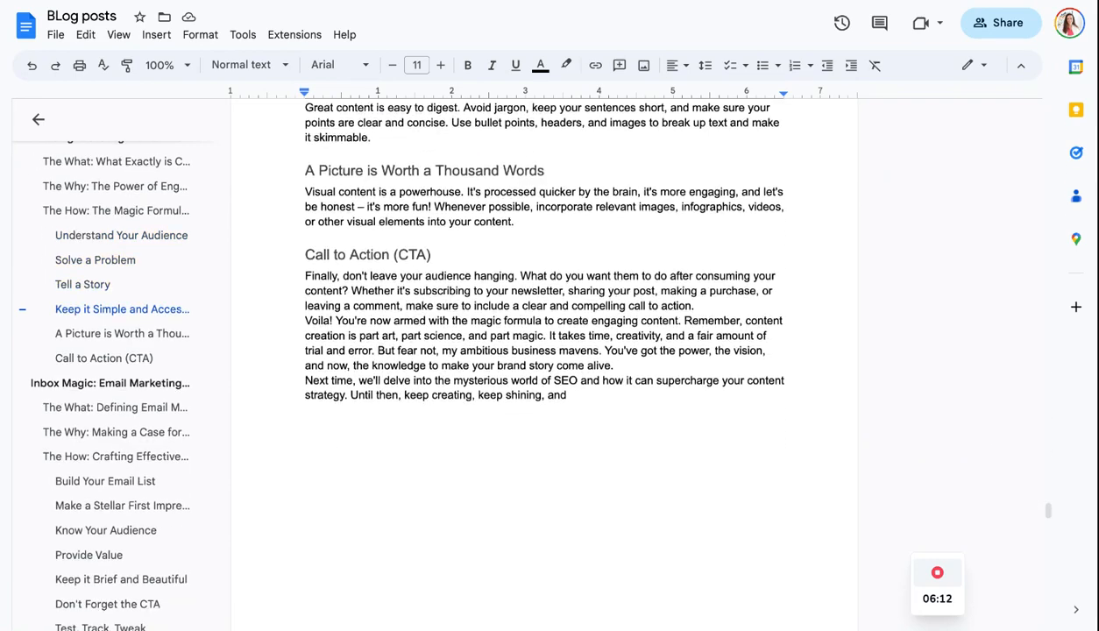
pyautogui.scroll(10, 544, 351)
pyautogui.scroll(8, 231, 298)
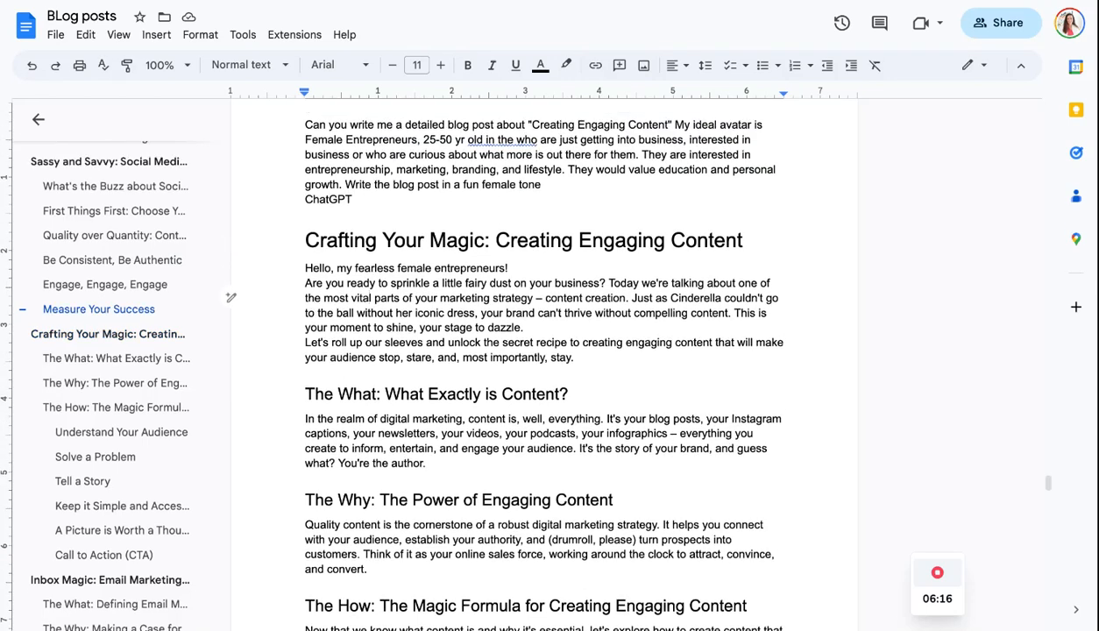
pyautogui.scroll(-2, 230, 298)
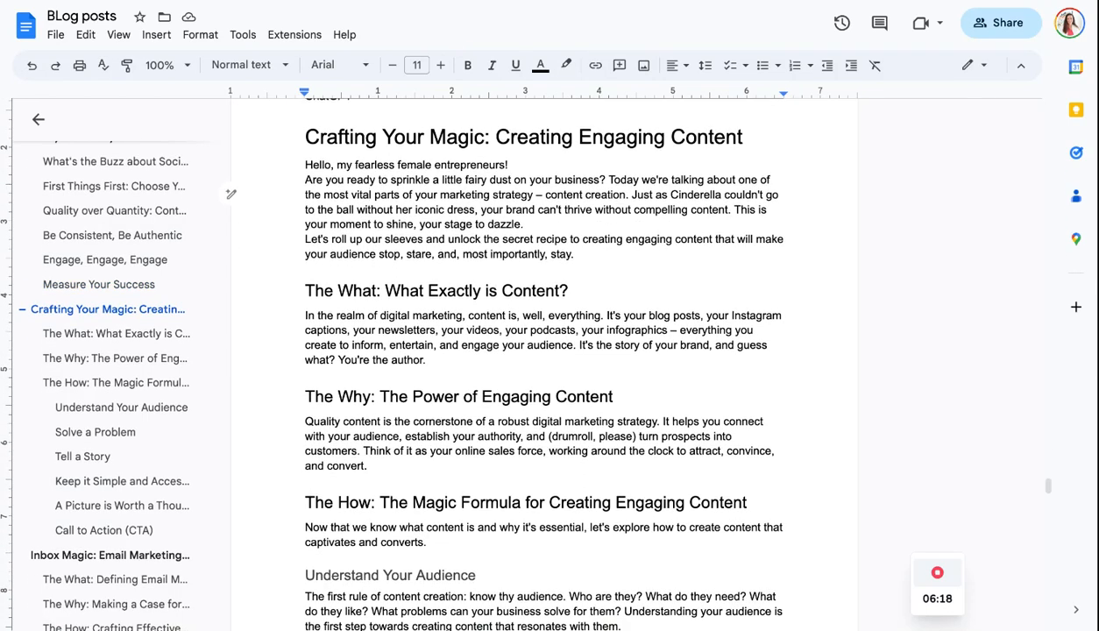
# - Copy the article body from "Hello, my fearless female entrepreneurs!" through the SEO teaser sentence and paste it into the WordPress post below the title
pyautogui.moveTo(303, 165); pyautogui.dragTo(369, 455)
pyautogui.scroll(-4, 434, 357)
pyautogui.scroll(-5, 433, 357)
pyautogui.scroll(-3, 433, 491)
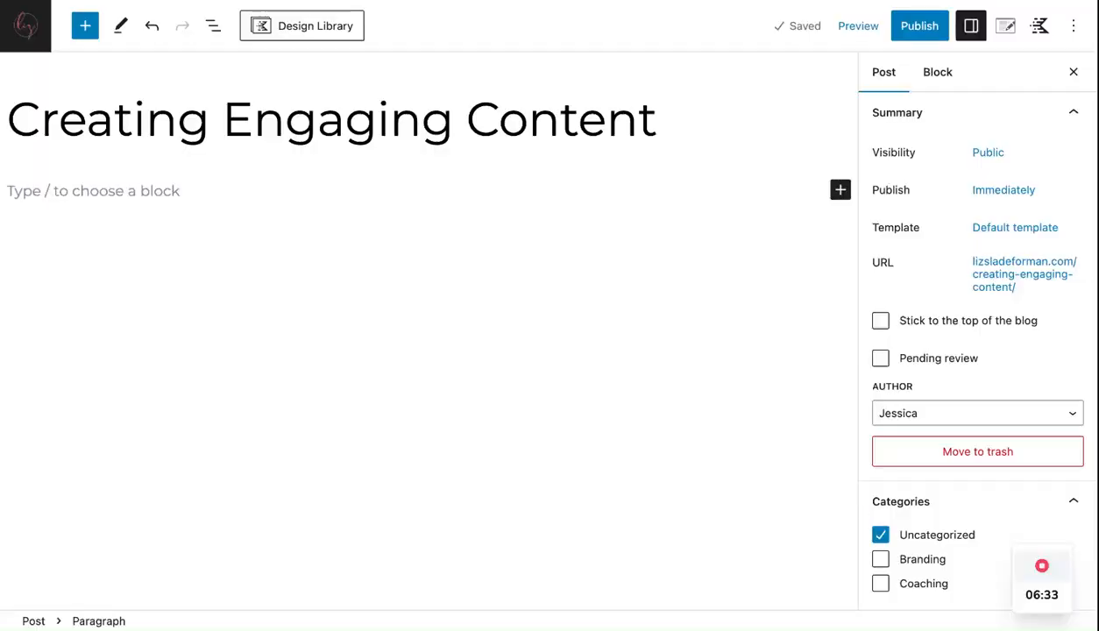
pyautogui.click(96, 186)
pyautogui.hotkey('ctrl', 'v')
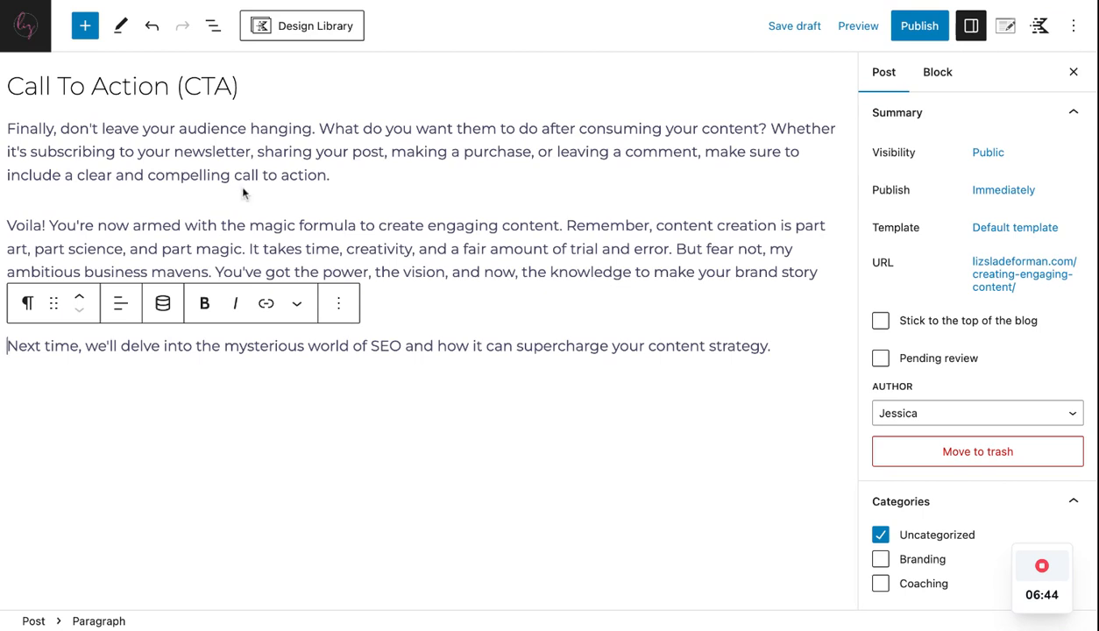
# - Remove "(CTA)" from the "Call To Action" heading near the end of the post
pyautogui.scroll(2, 372, 216)
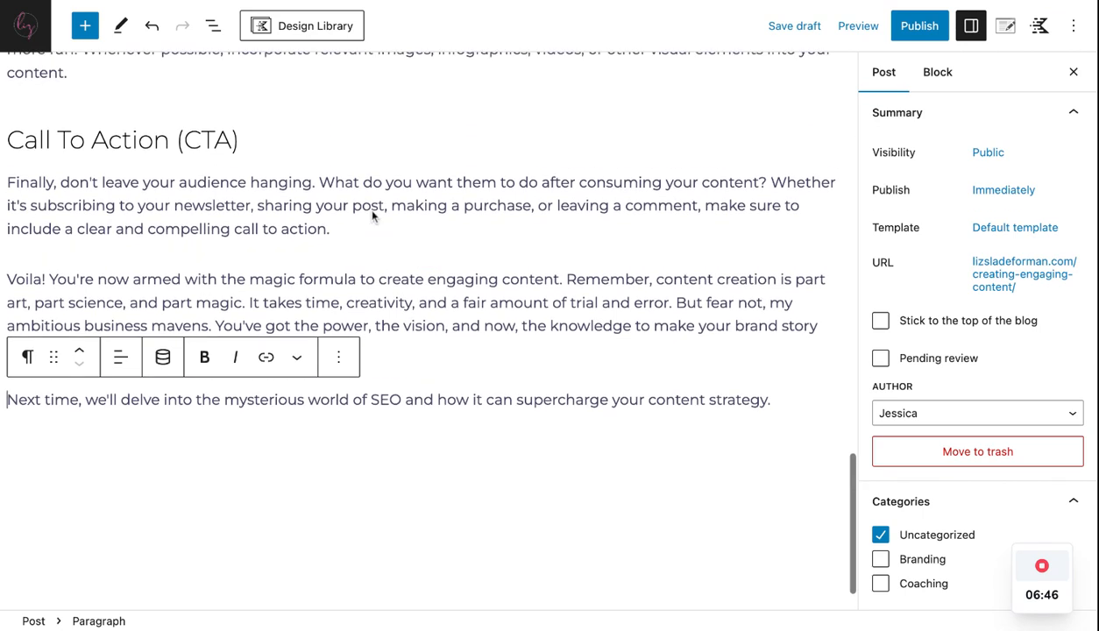
pyautogui.click(245, 128)
pyautogui.press('BackSpace')
pyautogui.press('BackSpace')
pyautogui.press('BackSpace')
pyautogui.press('BackSpace')
pyautogui.press('BackSpace')
pyautogui.press('BackSpace')
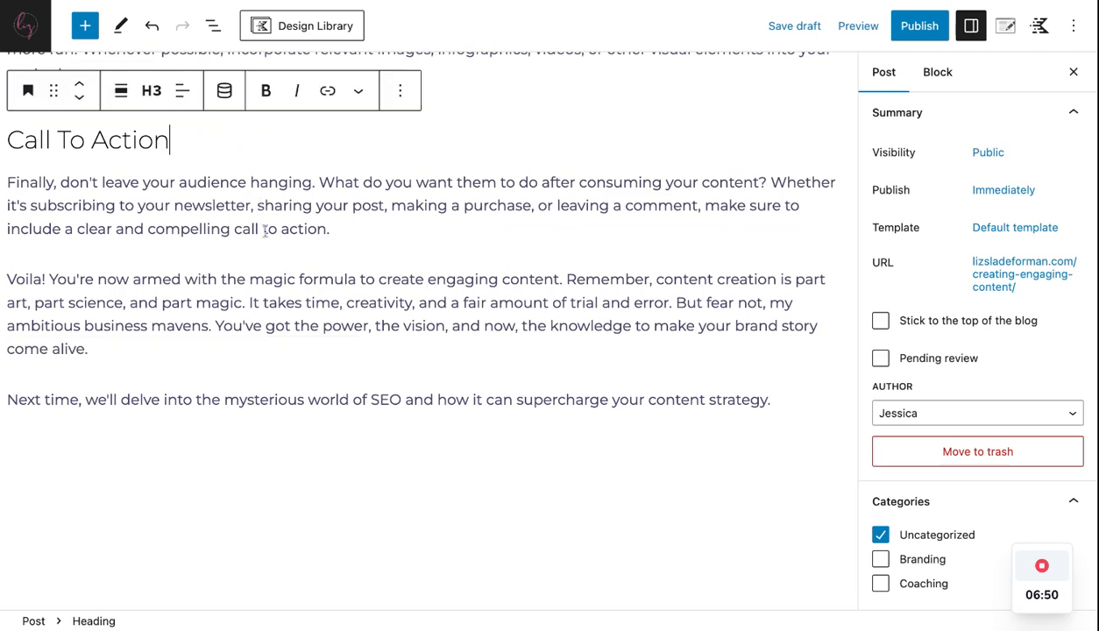
# - Review the formatting of the pasted article from its end back up to the title and introductory paragraphs
pyautogui.scroll(10, 265, 230)
pyautogui.scroll(10, 264, 231)
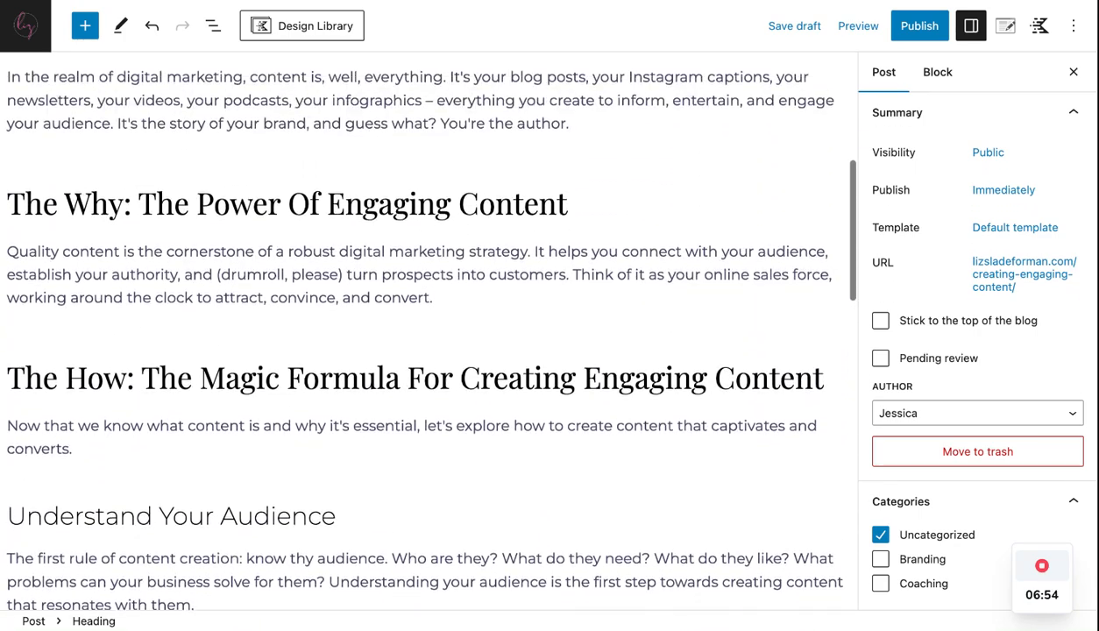
pyautogui.scroll(6, 265, 231)
pyautogui.scroll(3, 265, 231)
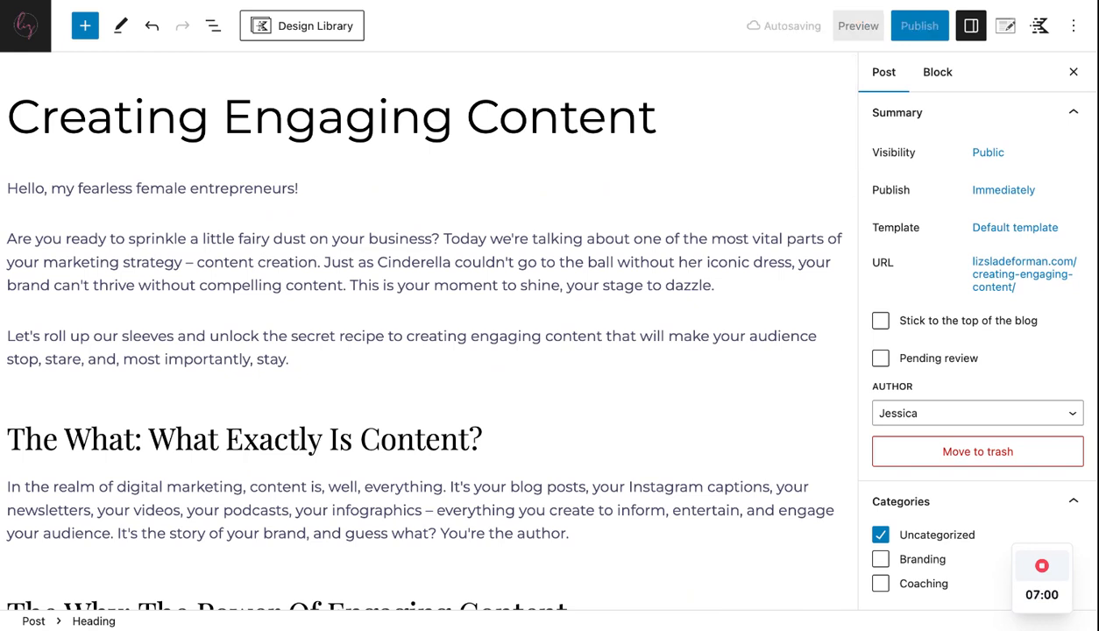
pyautogui.scroll(-1, 422, 310)
pyautogui.scroll(-1, 423, 310)
pyautogui.click(549, 226)
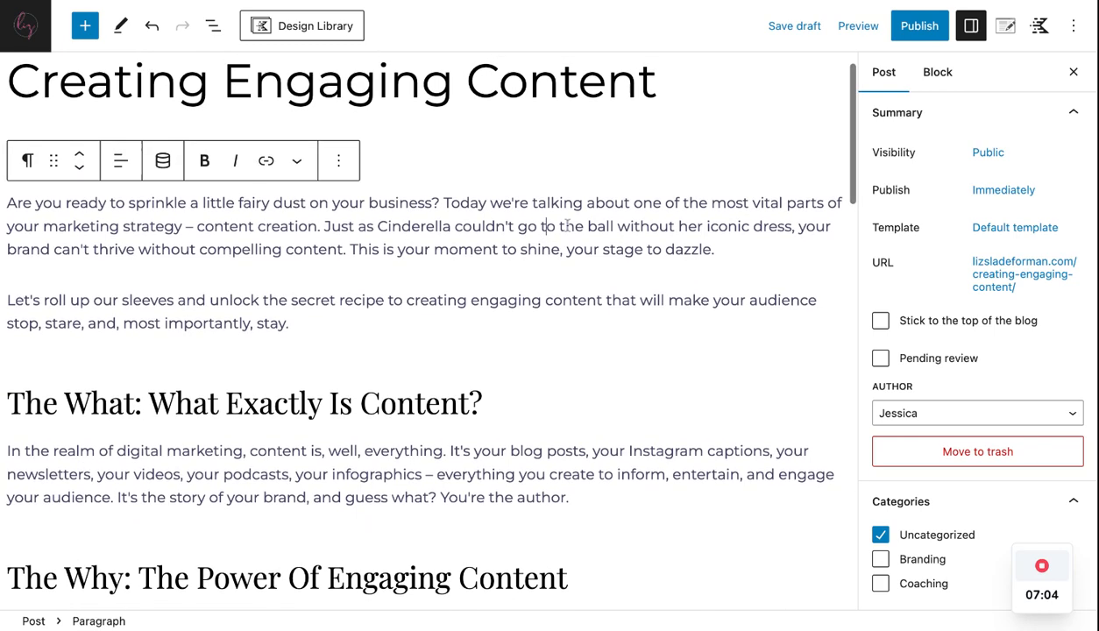
pyautogui.scroll(-1, 439, 244)
pyautogui.scroll(-4, 443, 246)
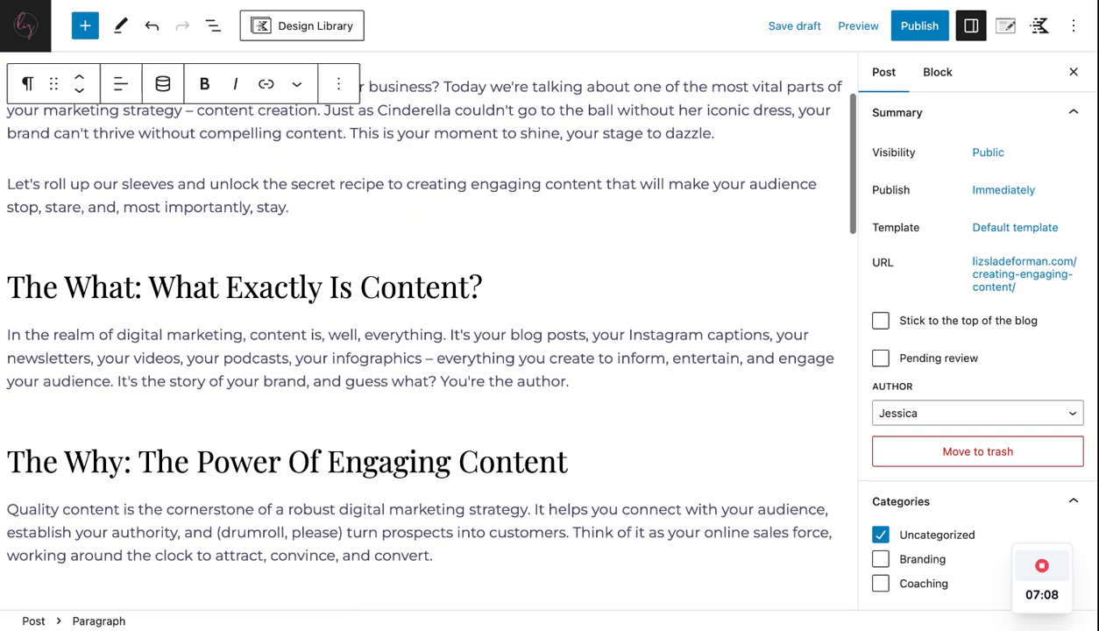
# - Check the heading levels of the "The What", "The How" and "Understand Your Audience" headings in the post
pyautogui.click(482, 288)
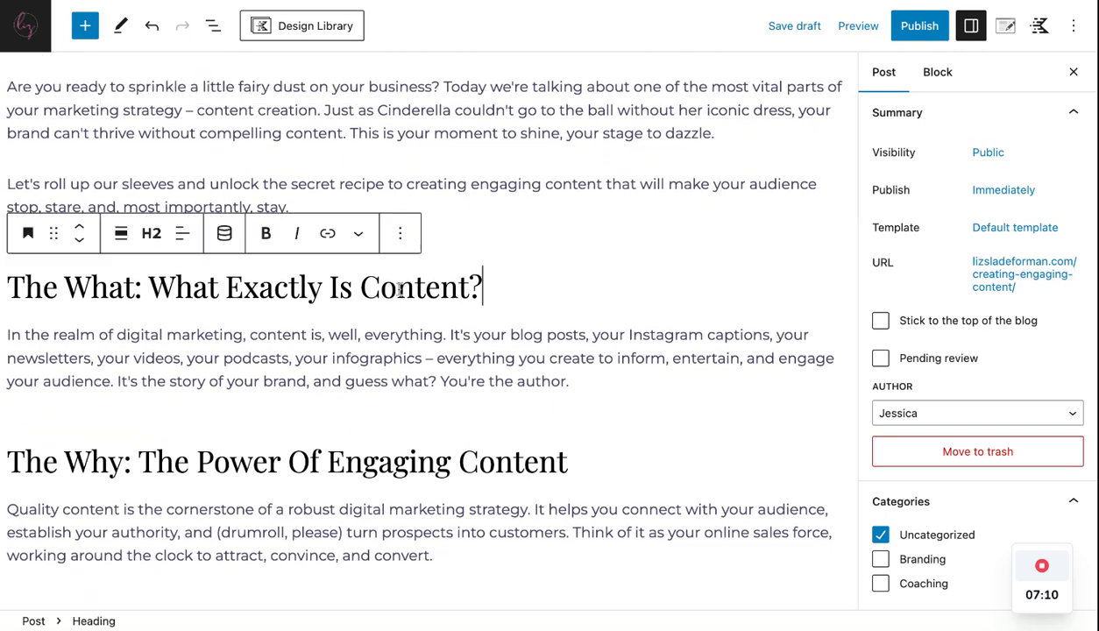
pyautogui.scroll(-5, 200, 285)
pyautogui.scroll(-4, 200, 285)
pyautogui.scroll(-5, 421, 334)
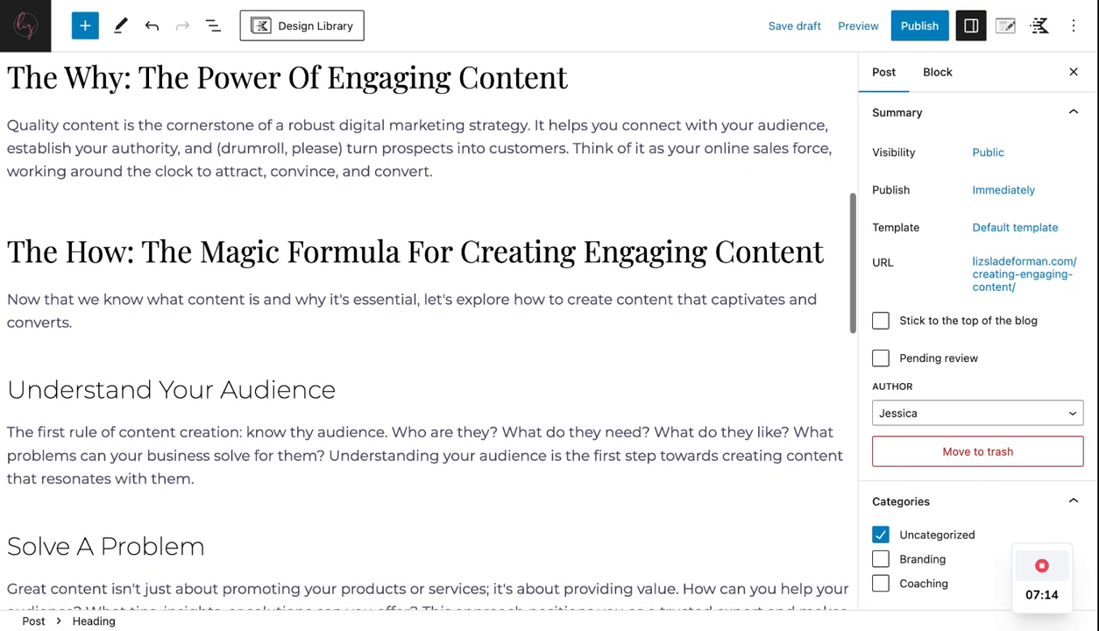
pyautogui.scroll(-2, 280, 277)
pyautogui.moveTo(288, 155); pyautogui.dragTo(461, 155)
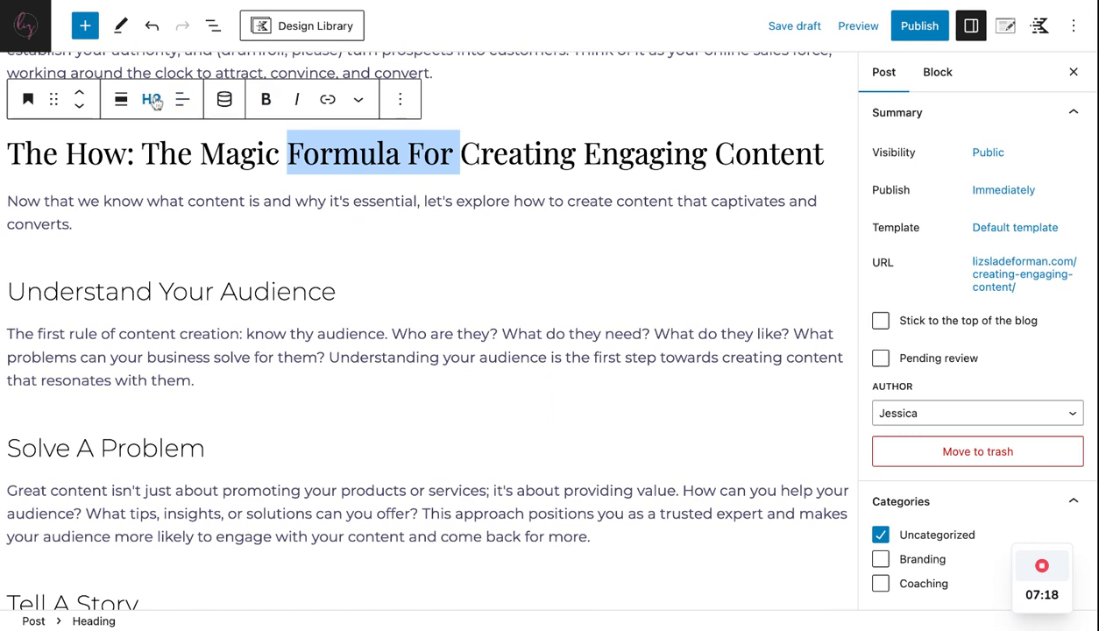
pyautogui.moveTo(41, 292); pyautogui.dragTo(173, 292)
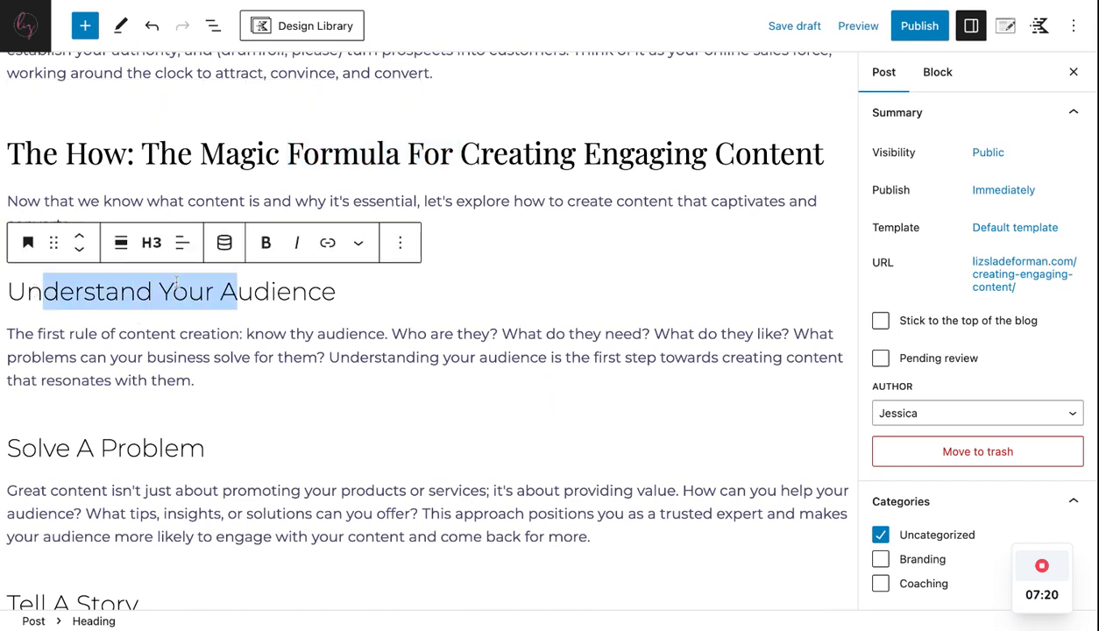
pyautogui.scroll(-6, 338, 293)
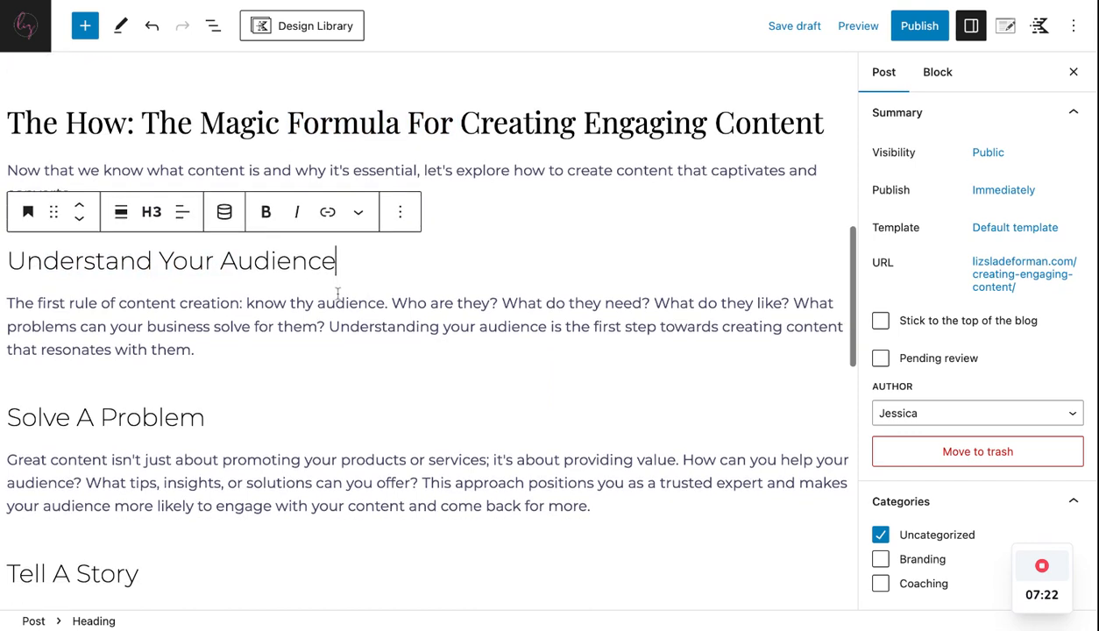
# - Review the subheadings and paragraphs through the closing sentence, and return to the "The Why" section
pyautogui.scroll(-10, 421, 324)
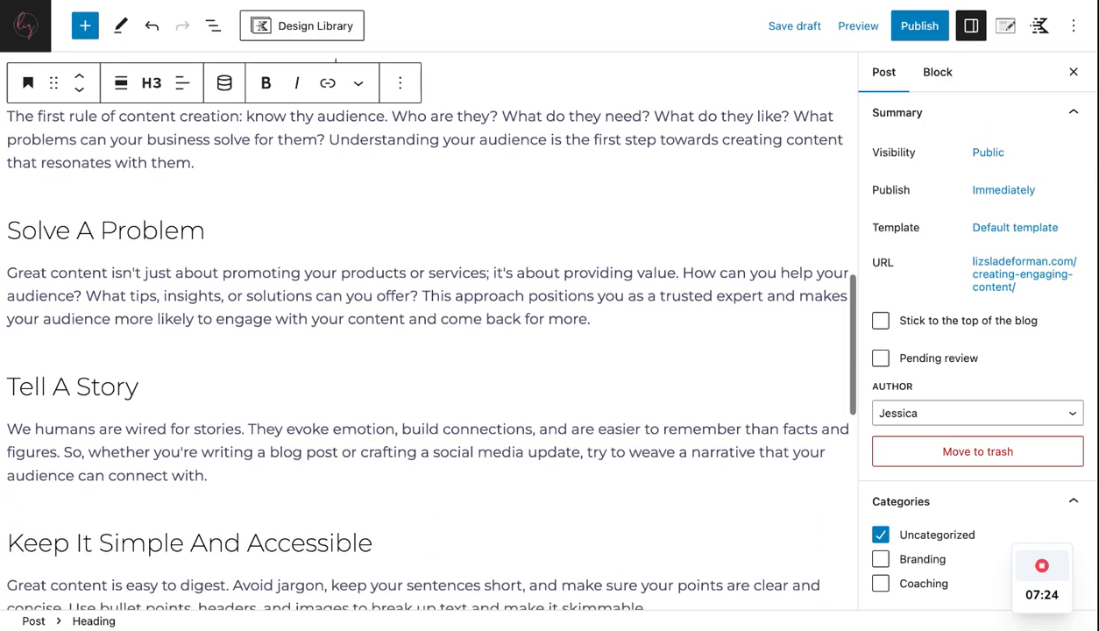
pyautogui.scroll(-12, 421, 325)
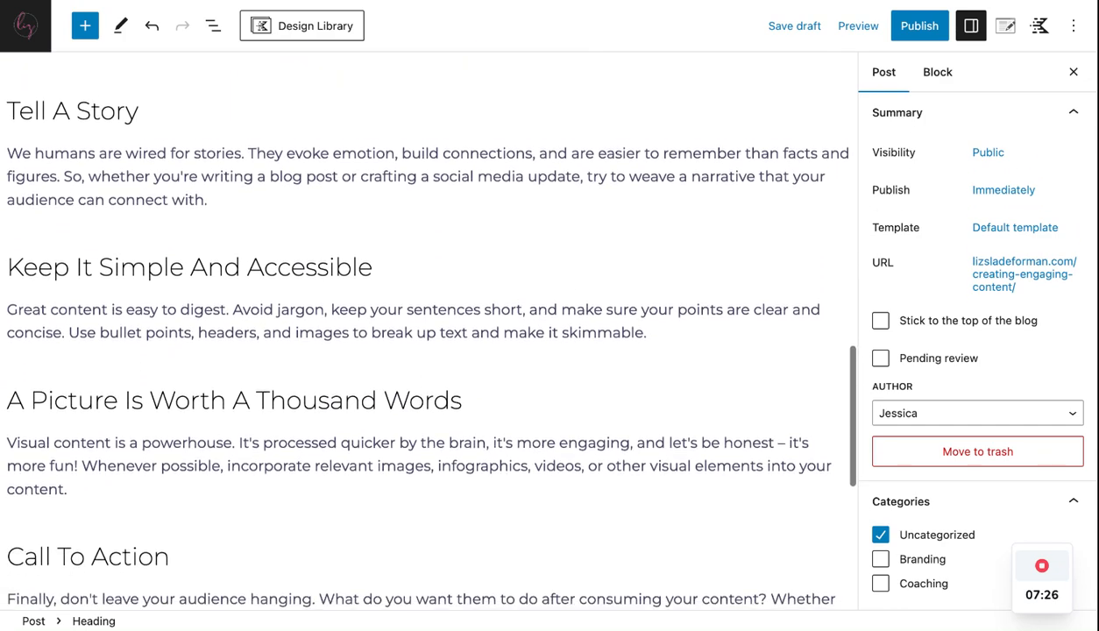
pyautogui.scroll(-2, 421, 325)
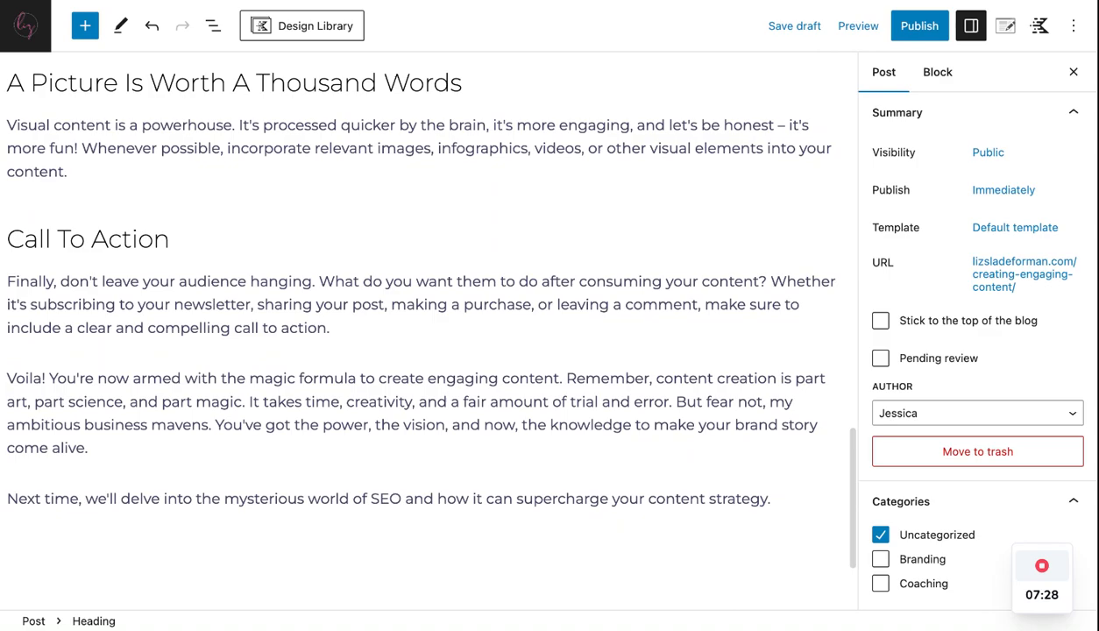
pyautogui.scroll(10, 421, 324)
pyautogui.scroll(11, 420, 324)
pyautogui.scroll(-4, 421, 324)
pyautogui.scroll(20, 421, 324)
pyautogui.scroll(-4, 421, 324)
pyautogui.scroll(8, 421, 325)
pyautogui.scroll(-6, 421, 324)
pyautogui.scroll(-6, 553, 298)
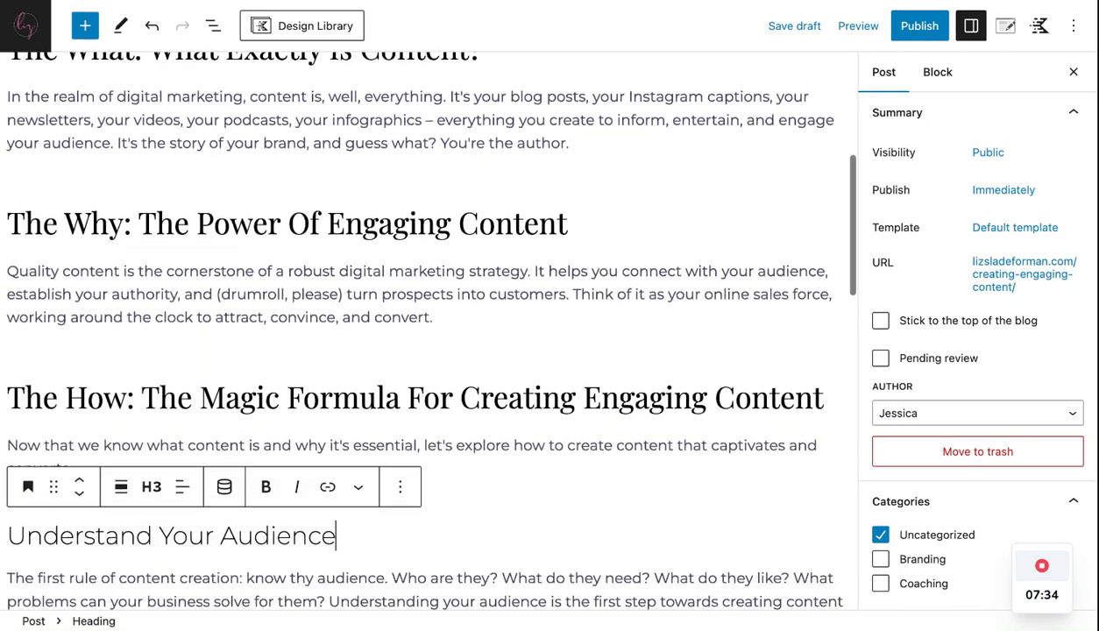
# - Insert an Advanced Image block below the "The Why: The Power Of Engaging Content" paragraph
pyautogui.click(431, 275)
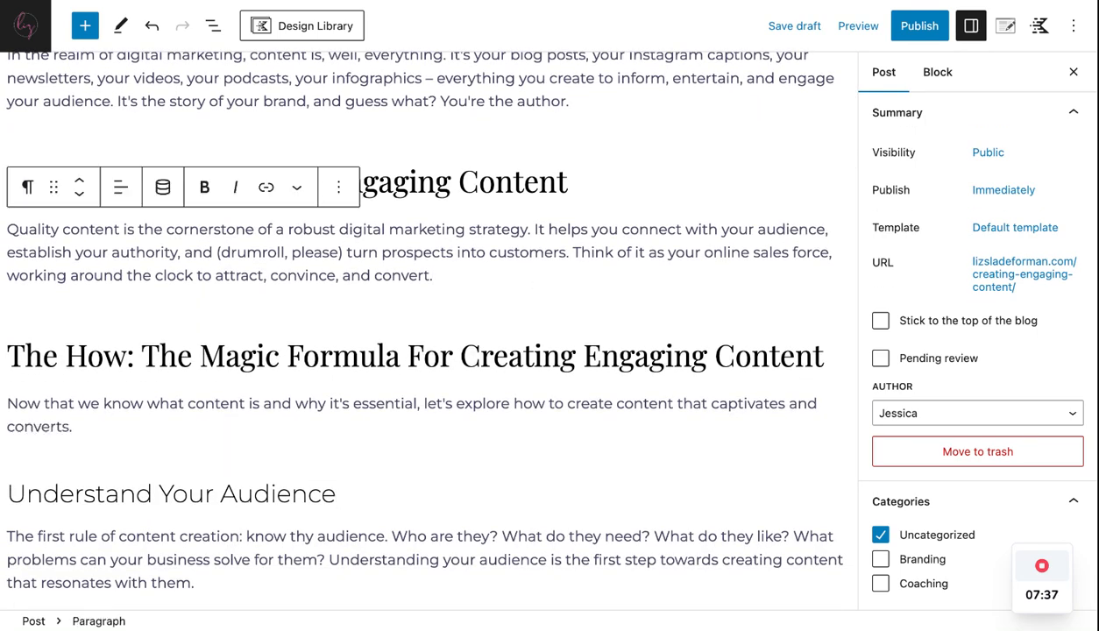
pyautogui.press('Return')
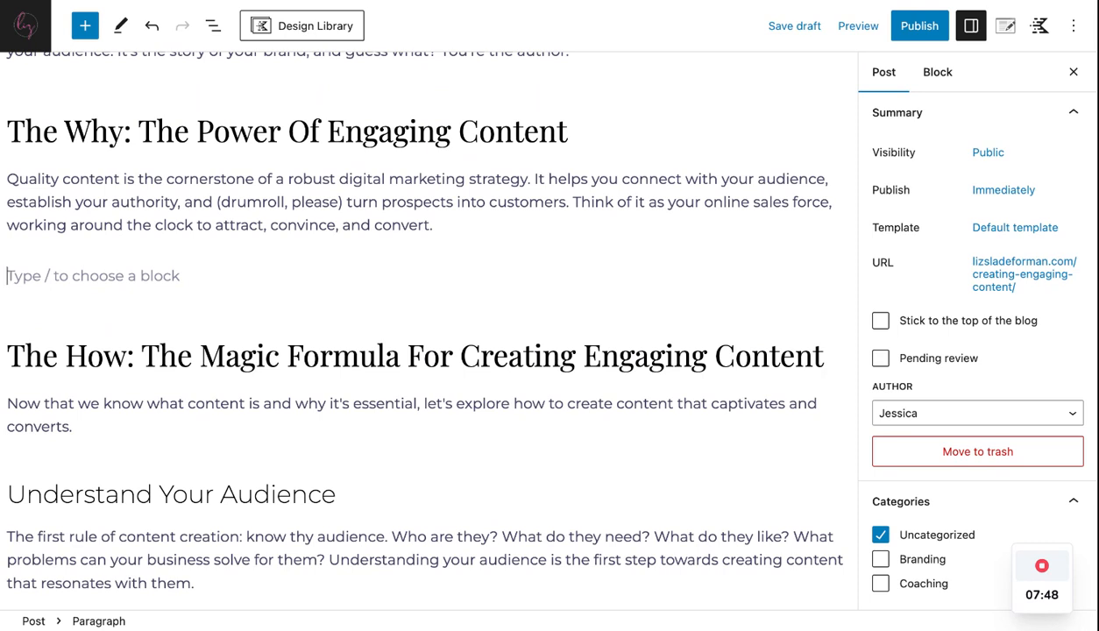
pyautogui.write('/')
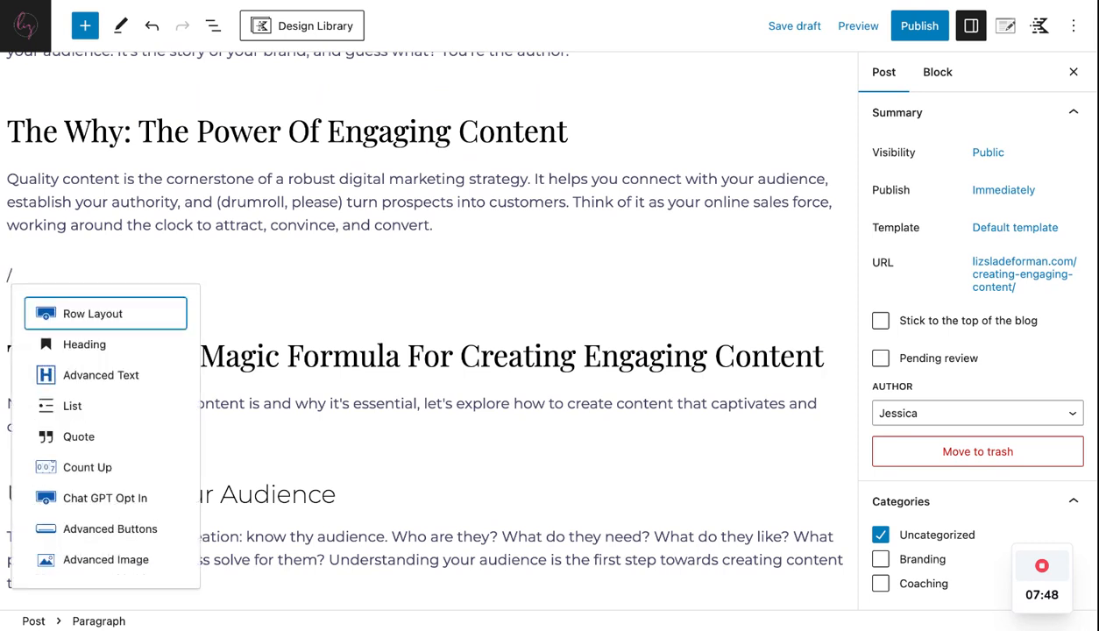
pyautogui.write('in')
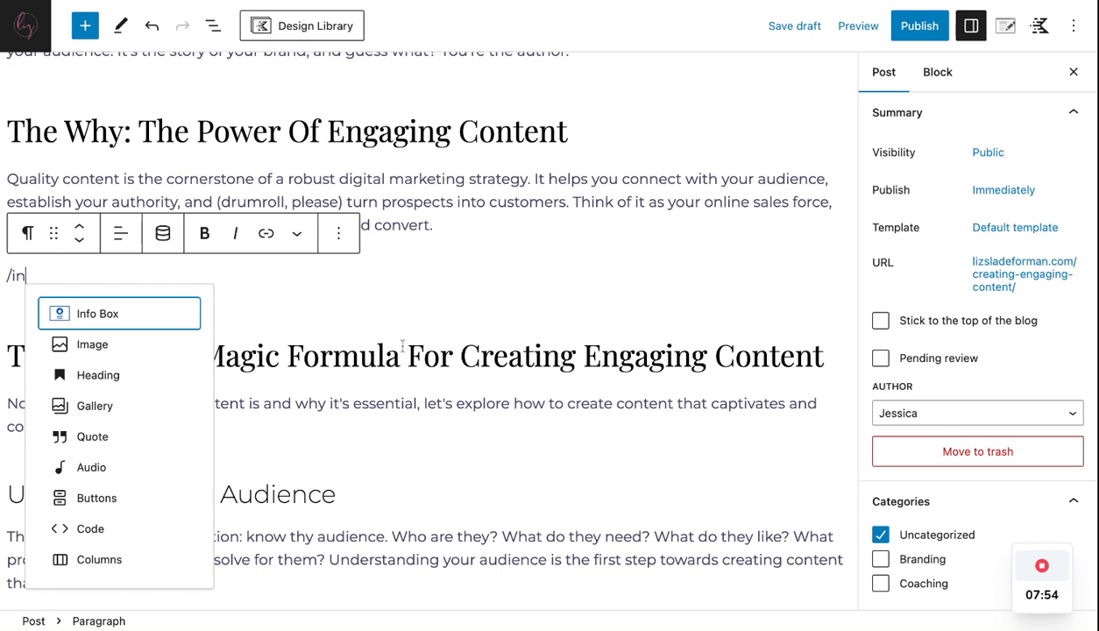
pyautogui.press('BackSpace')
pyautogui.press('BackSpace')
pyautogui.write('ad')
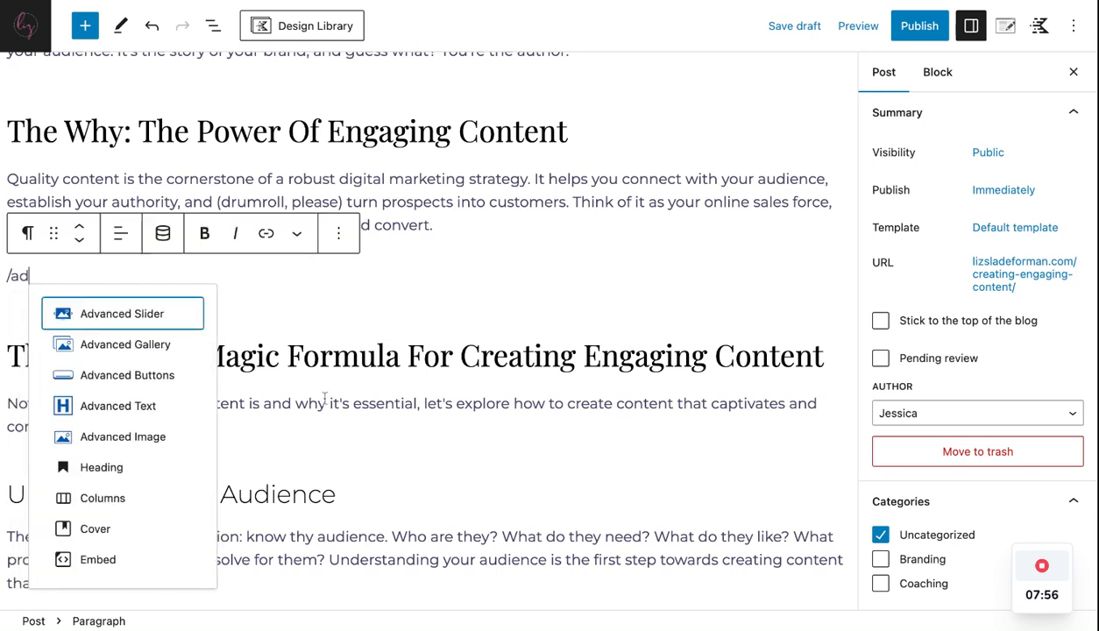
pyautogui.click(162, 438)
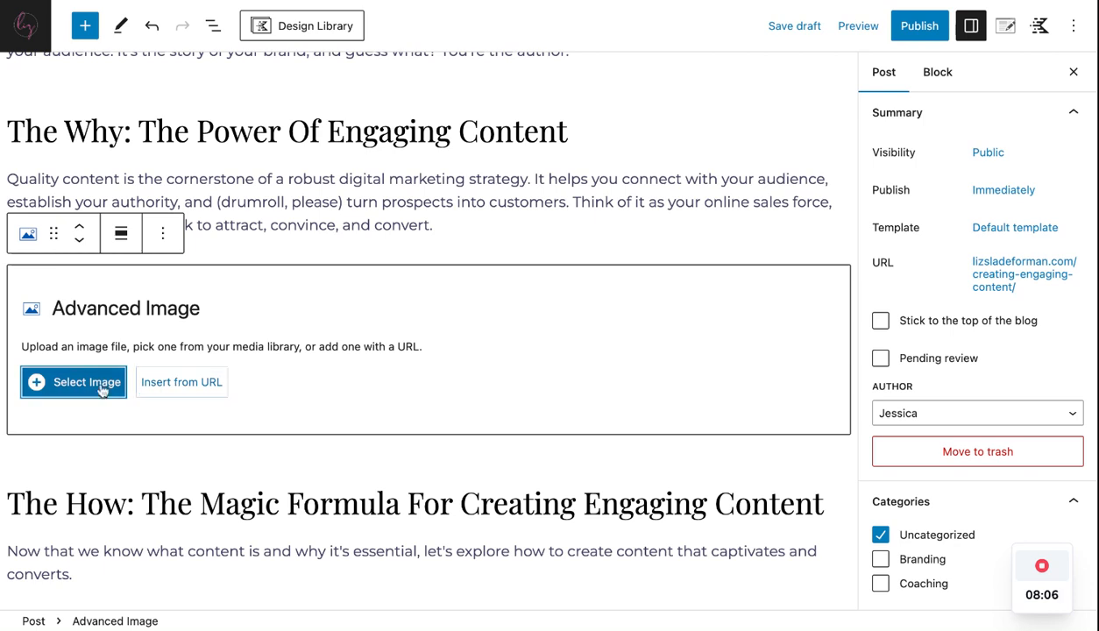
# - Upload the file Creating-Engaging-Content.png to the media library for the Advanced Image block
pyautogui.click(94, 387)
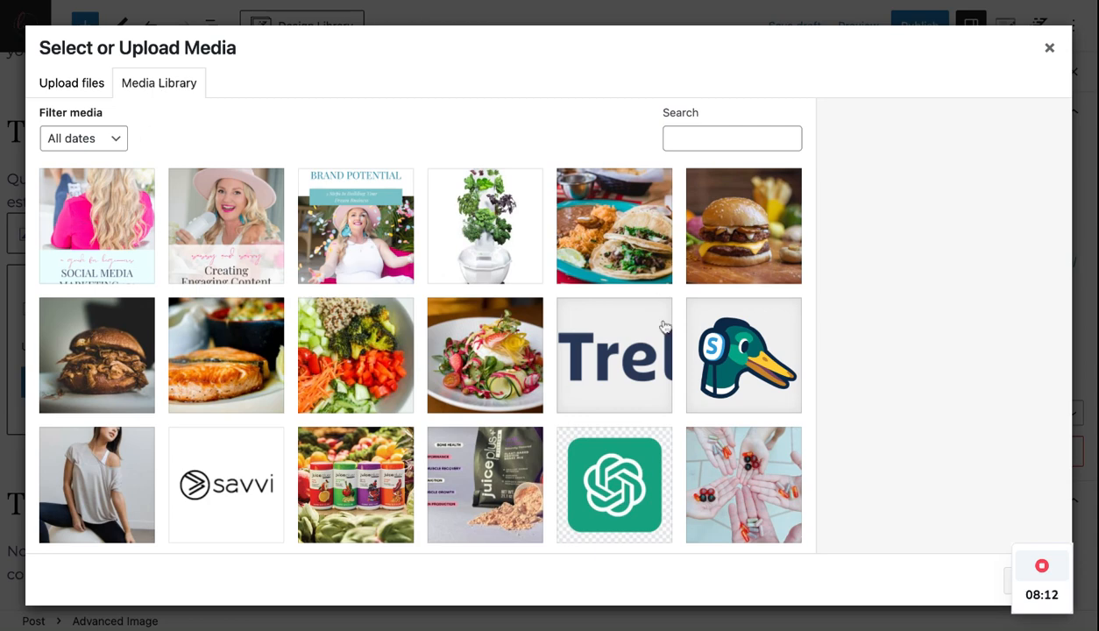
pyautogui.scroll(-5, 424, 400)
pyautogui.scroll(-10, 425, 400)
pyautogui.scroll(15, 421, 356)
pyautogui.click(60, 83)
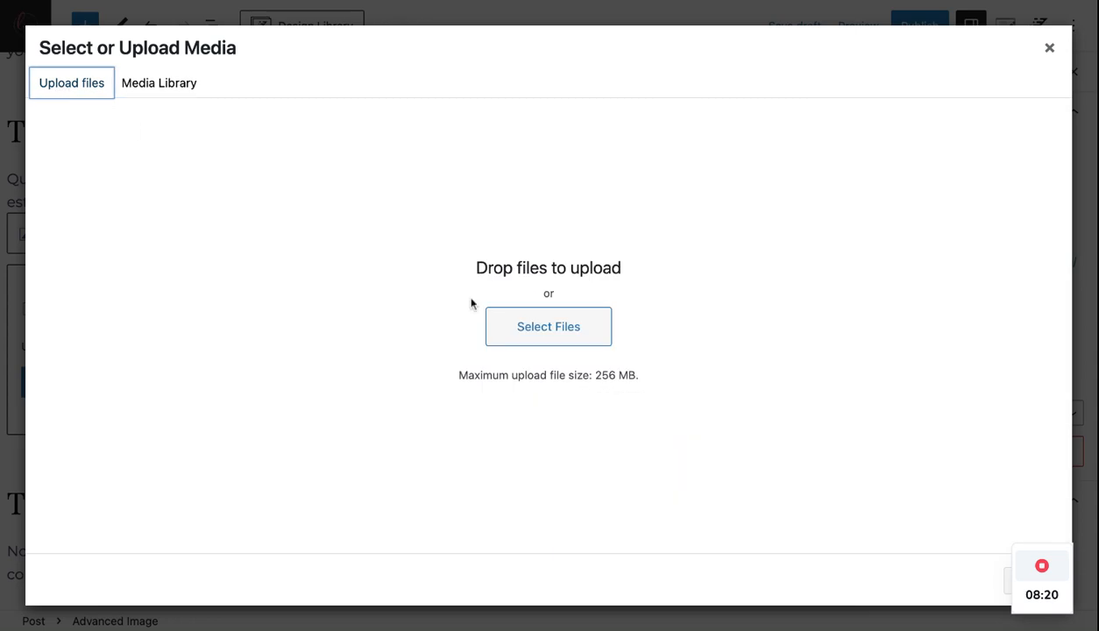
pyautogui.click(547, 334)
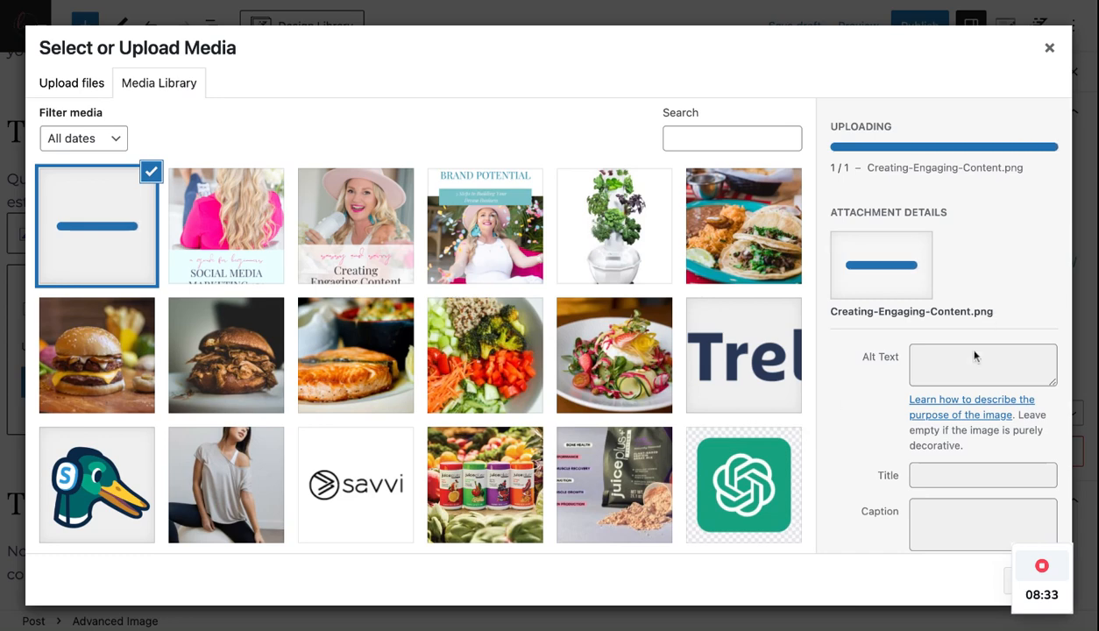
# - Set the uploaded image's alt text to "Woman with a podcast mic"
pyautogui.click(963, 387)
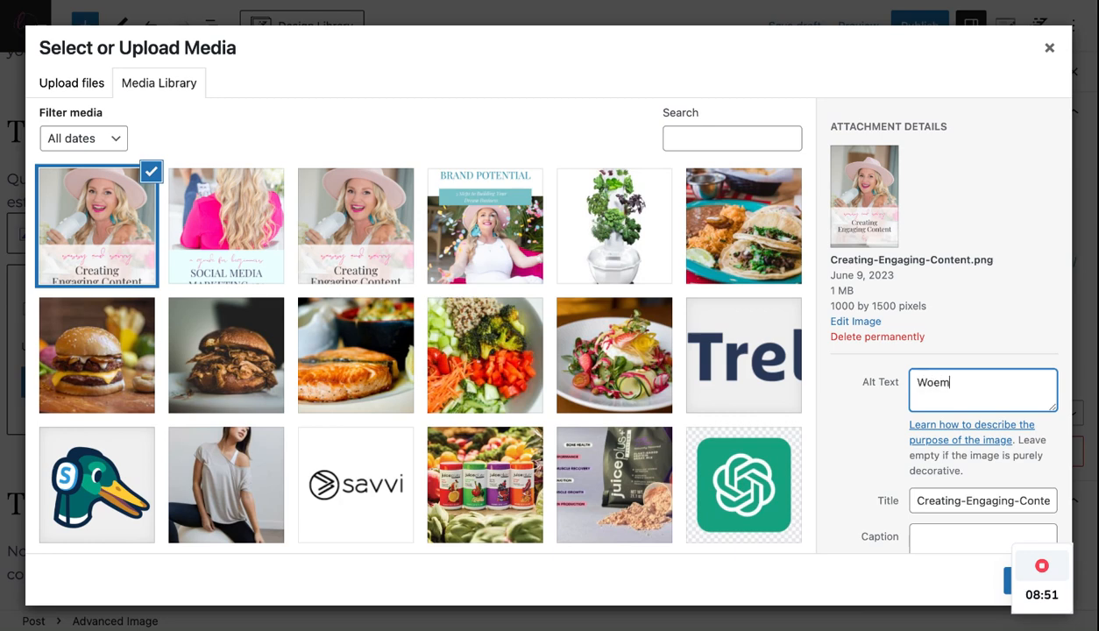
pyautogui.write('with a podcast mic')
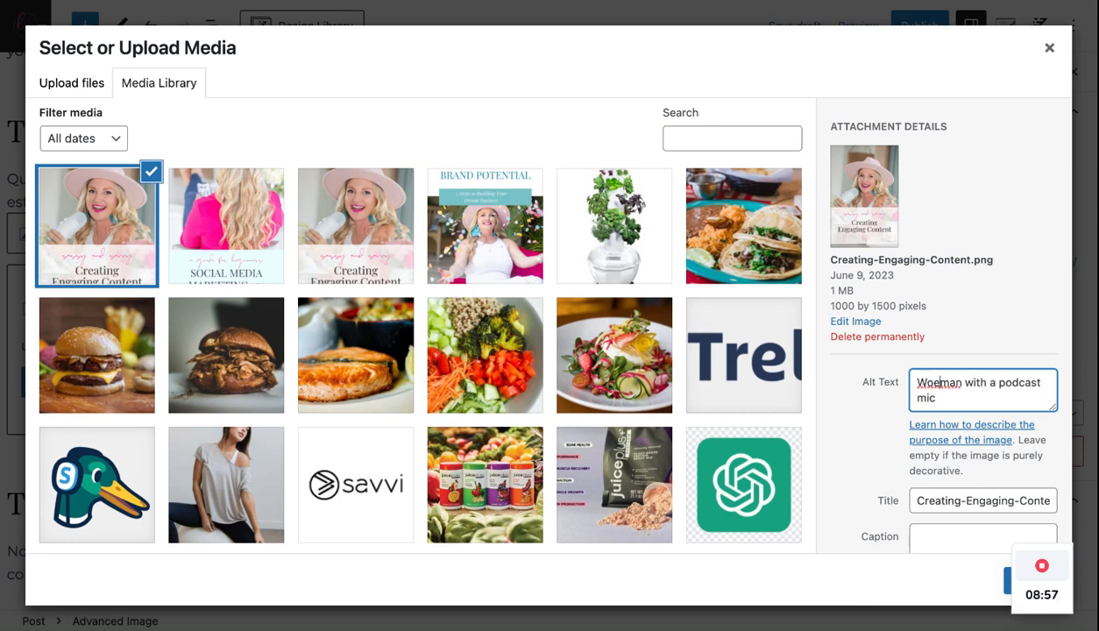
pyautogui.press('BackSpace')
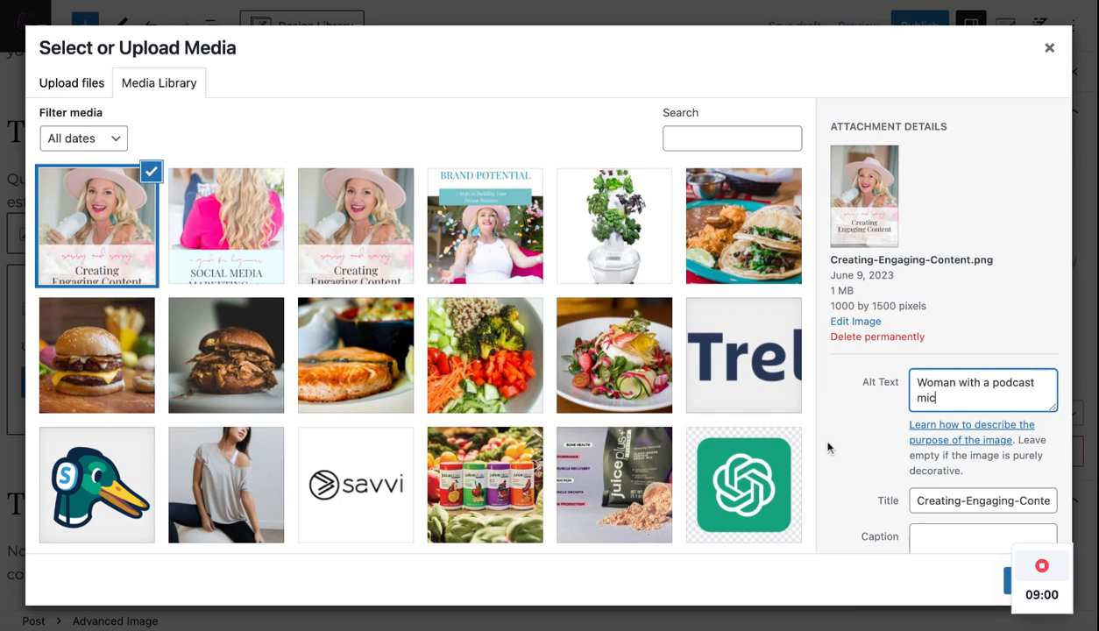
# - Check the image's remaining attachment details and insert it into the Advanced Image block
pyautogui.scroll(-2, 849, 454)
pyautogui.scroll(-6, 848, 457)
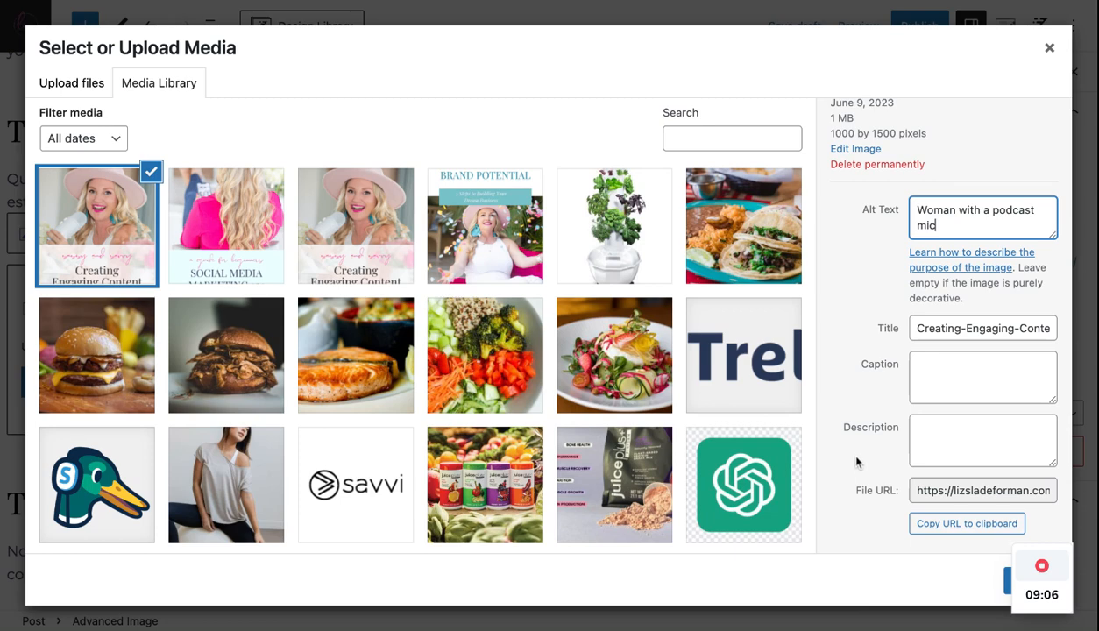
pyautogui.scroll(-3, 859, 461)
pyautogui.scroll(-2, 854, 465)
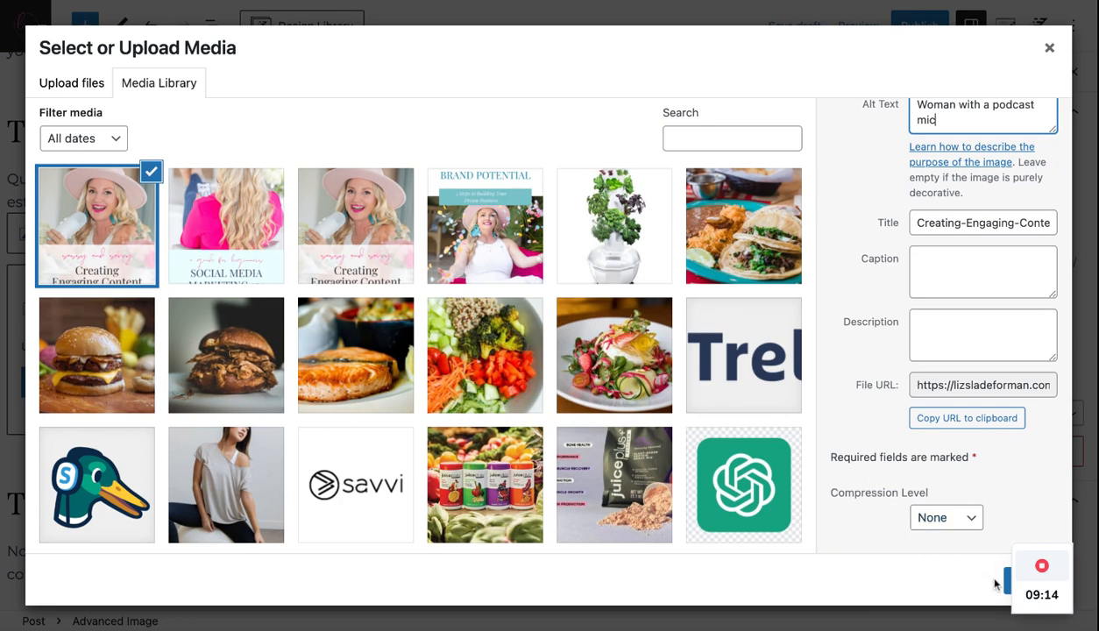
pyautogui.moveTo(1035, 568)
pyautogui.moveTo(1043, 596); pyautogui.dragTo(1073, 592)
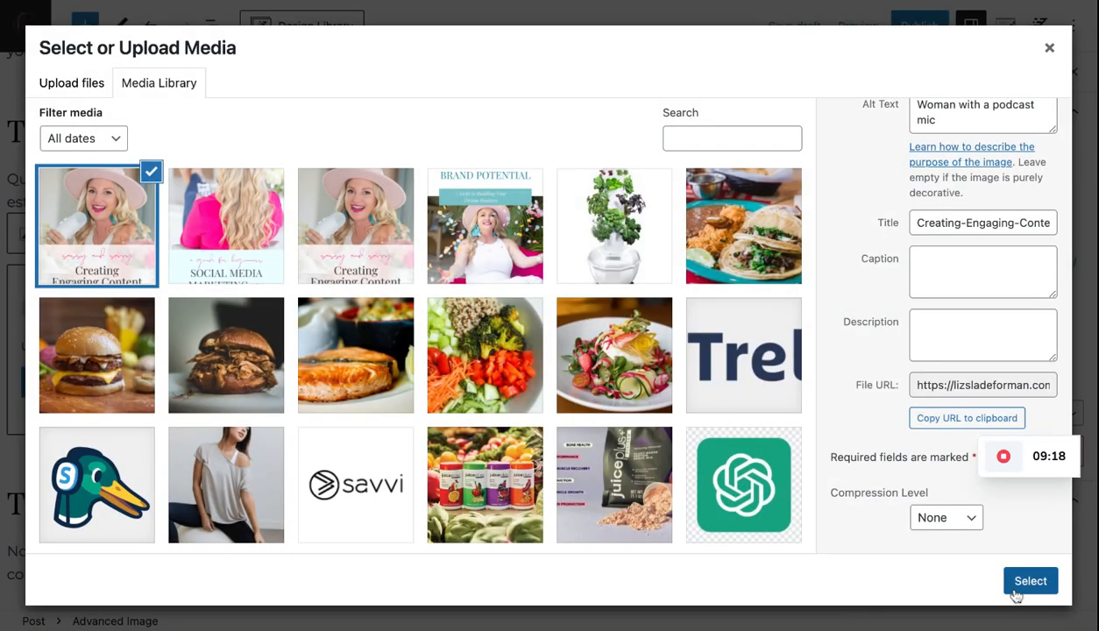
pyautogui.click(1026, 582)
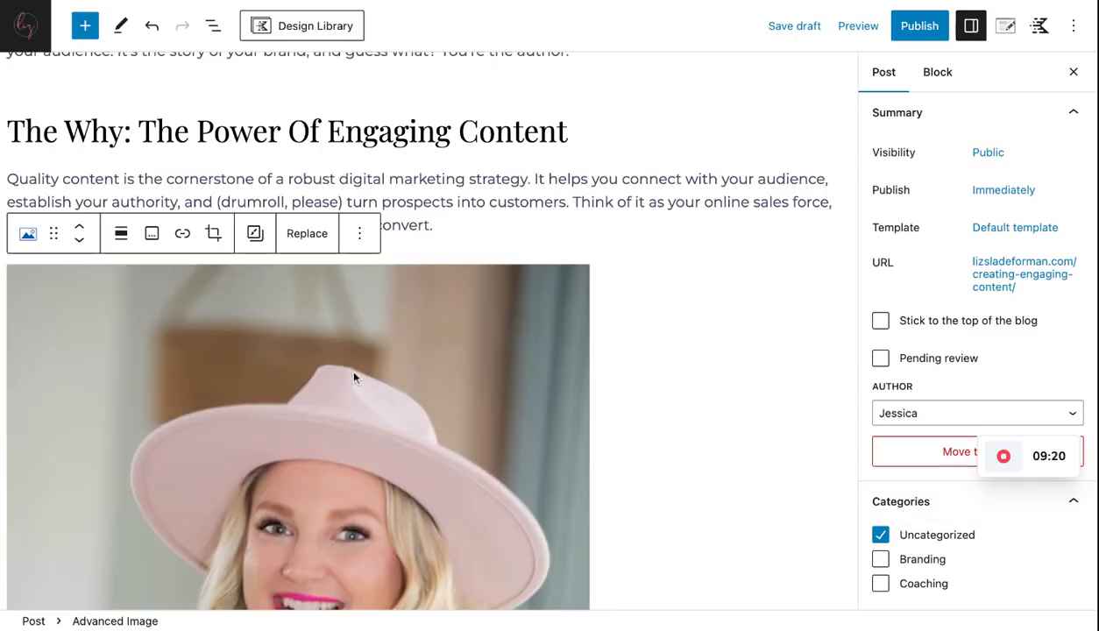
# - Center-align the inserted image below the "The Why" paragraph
pyautogui.scroll(-2, 346, 363)
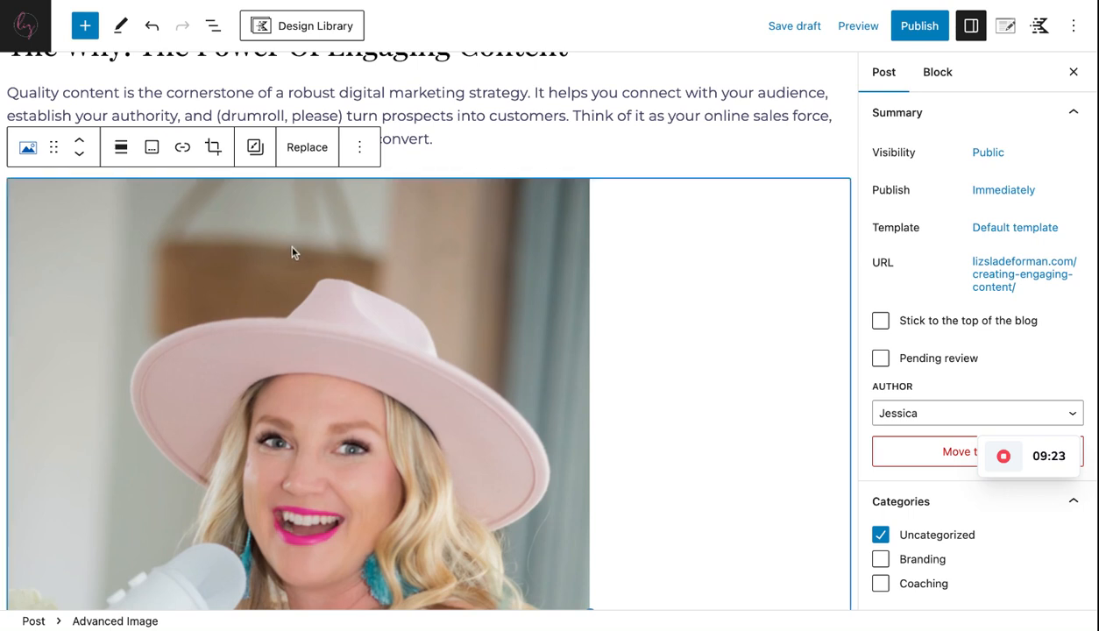
pyautogui.click(121, 148)
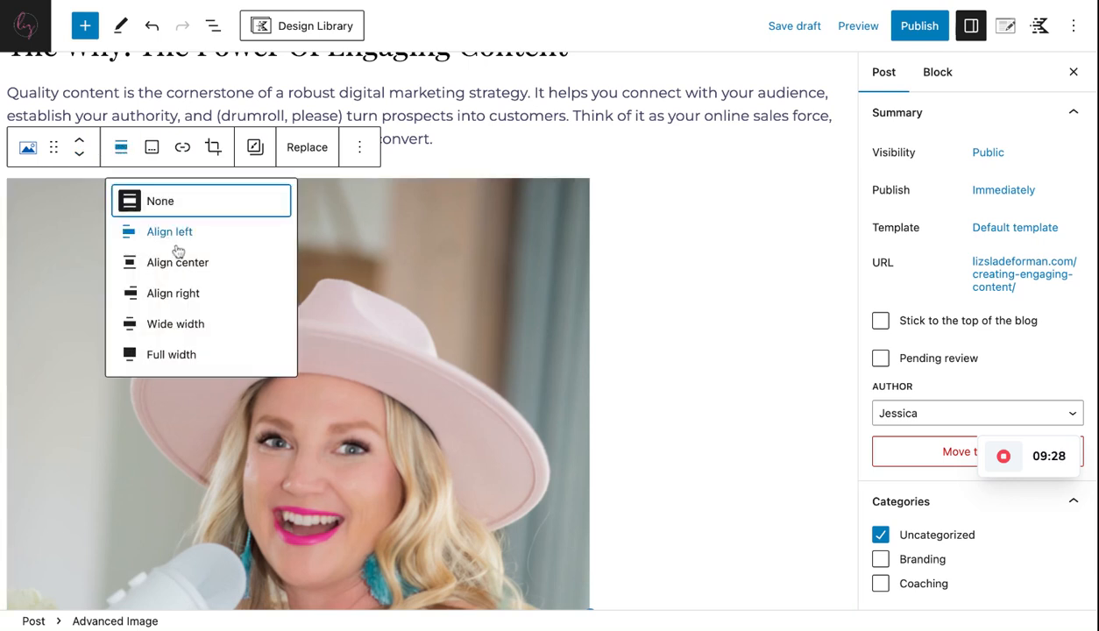
pyautogui.click(195, 267)
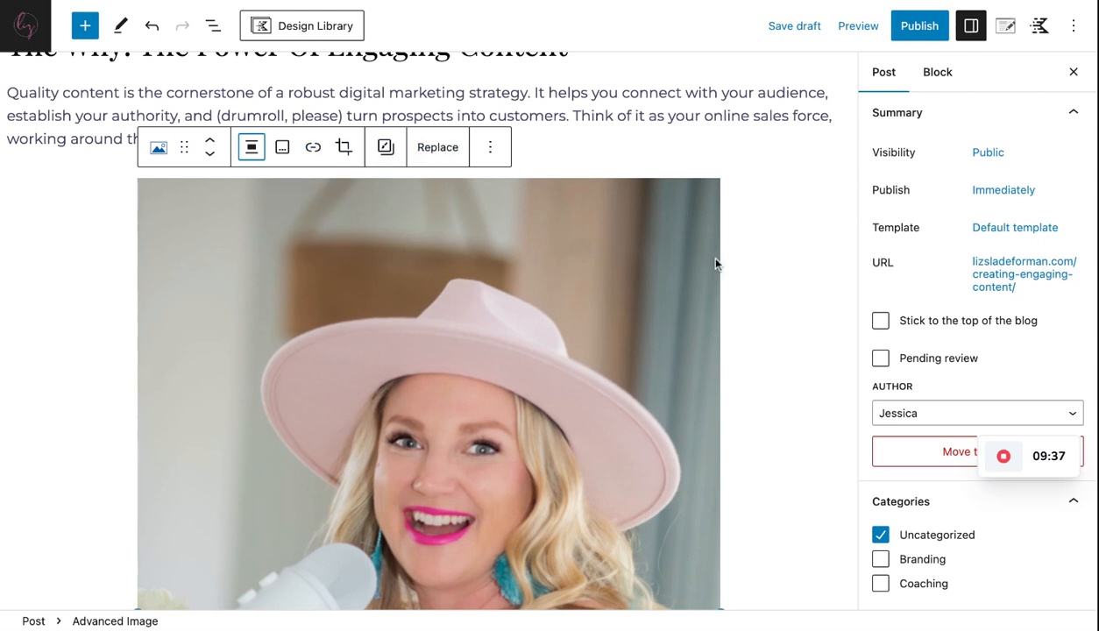
# - Check the image's placement above the "The How" heading and save the post as a draft
pyautogui.scroll(-10, 697, 274)
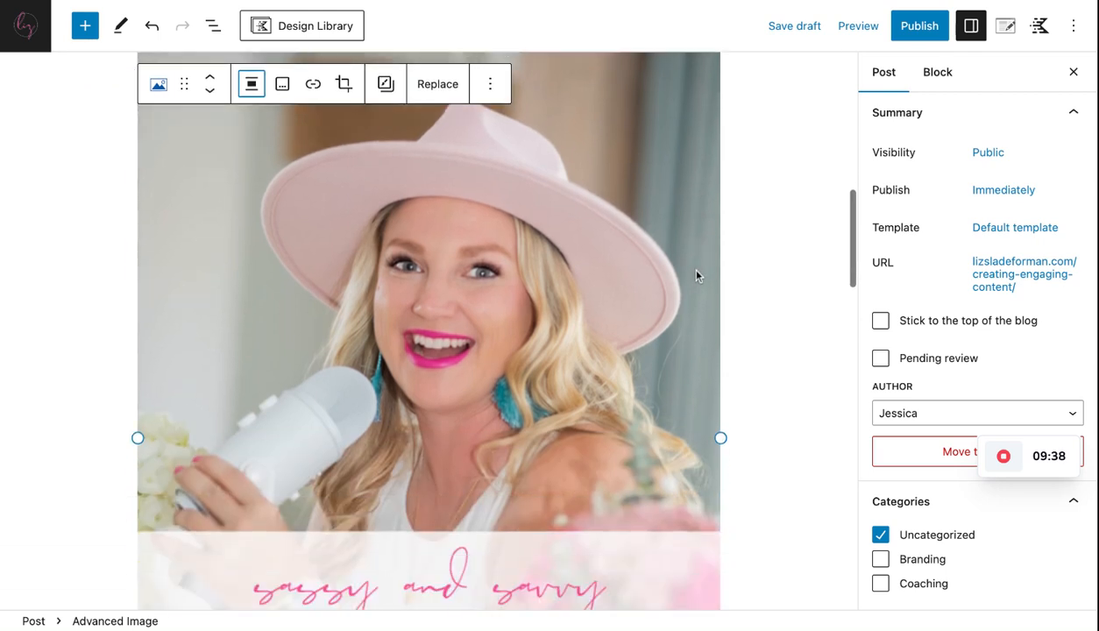
pyautogui.scroll(-1, 697, 276)
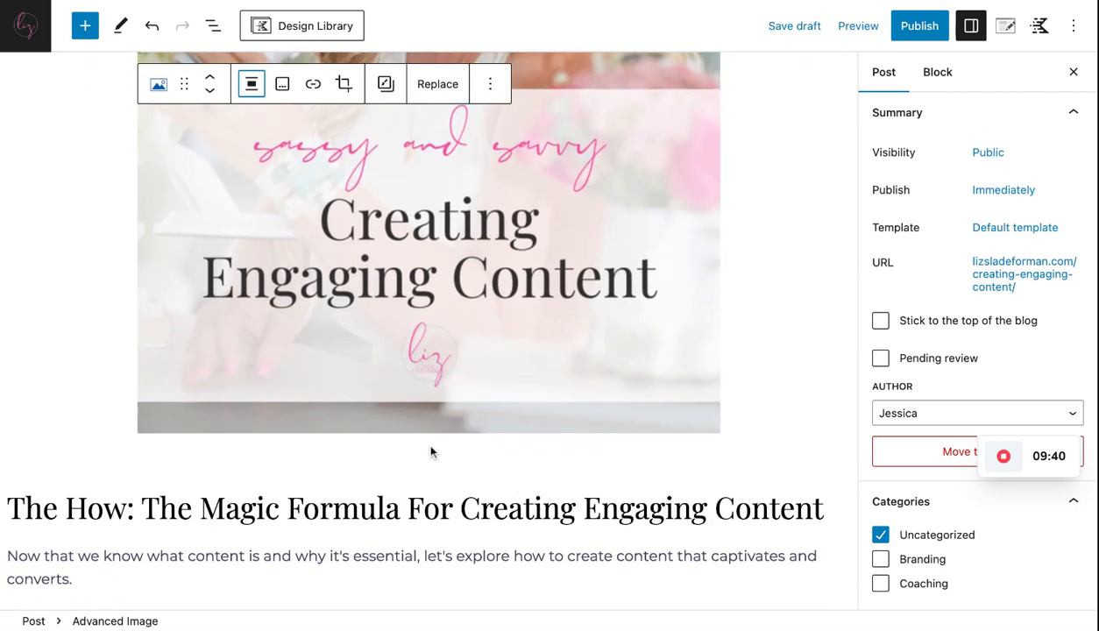
pyautogui.moveTo(430, 461)
pyautogui.scroll(3, 682, 348)
pyautogui.click(785, 33)
# - Add an empty block at the end of the post, below the closing sentence about SEO
pyautogui.scroll(-8, 761, 273)
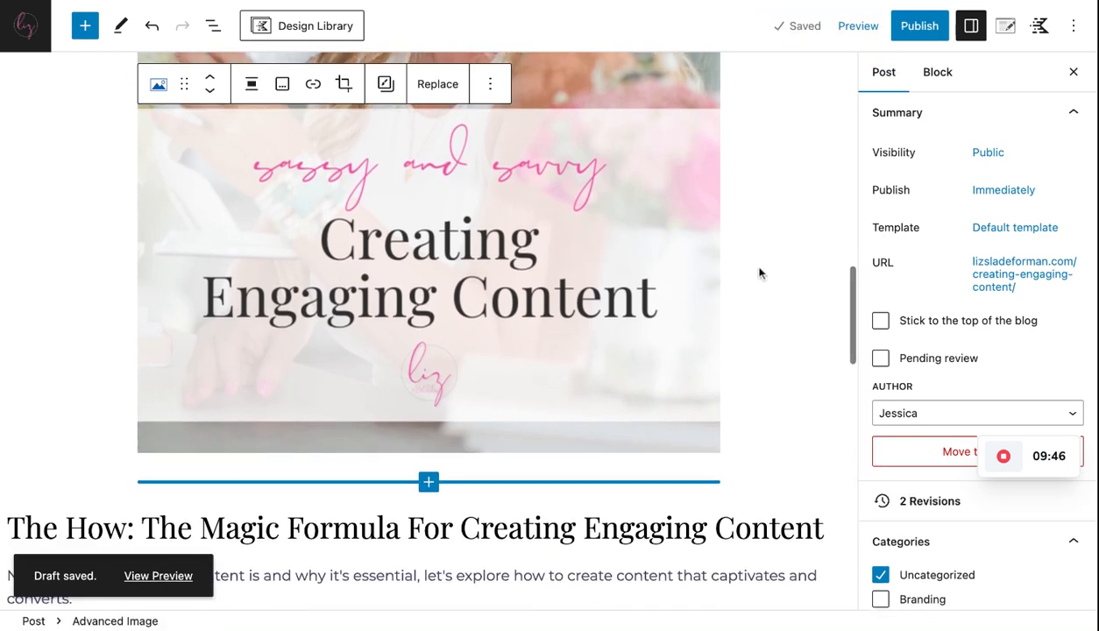
pyautogui.scroll(-15, 761, 272)
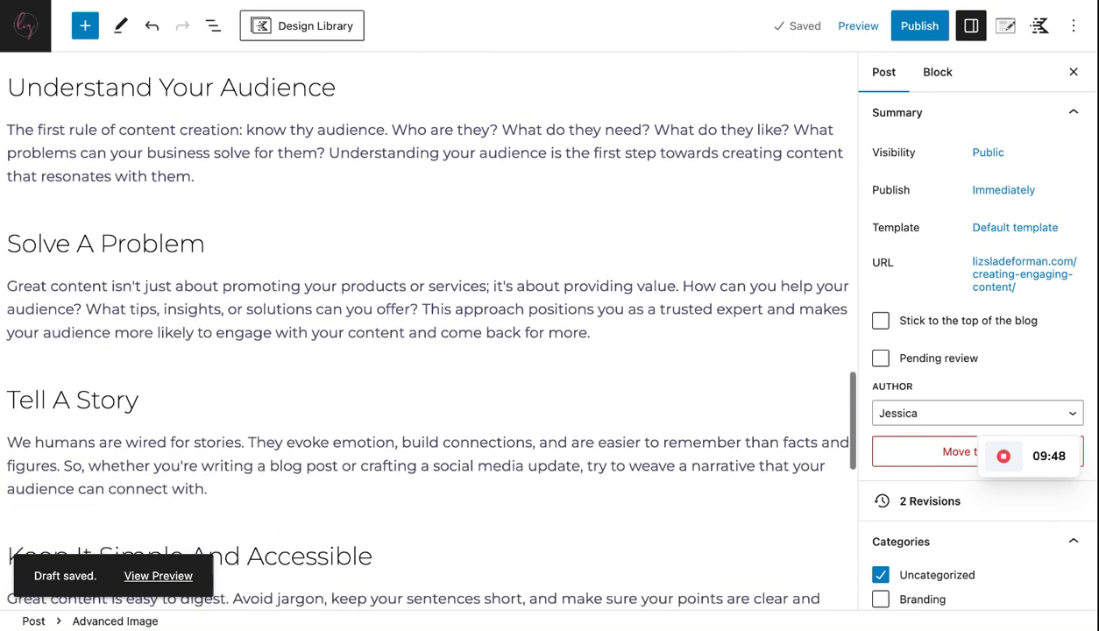
pyautogui.scroll(-7, 759, 337)
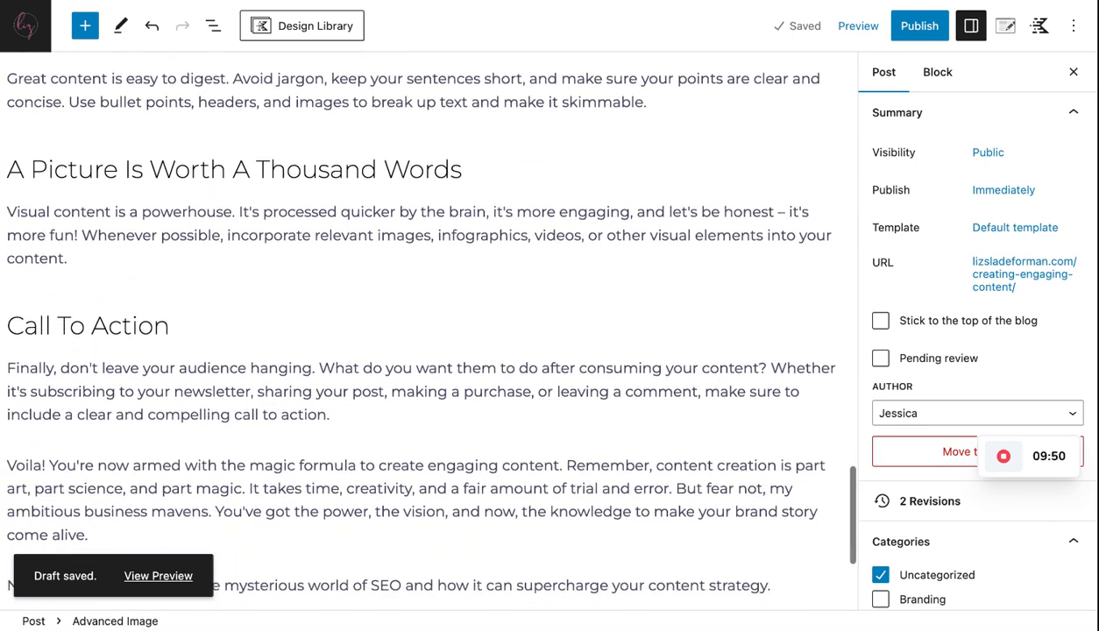
pyautogui.scroll(-1, 761, 360)
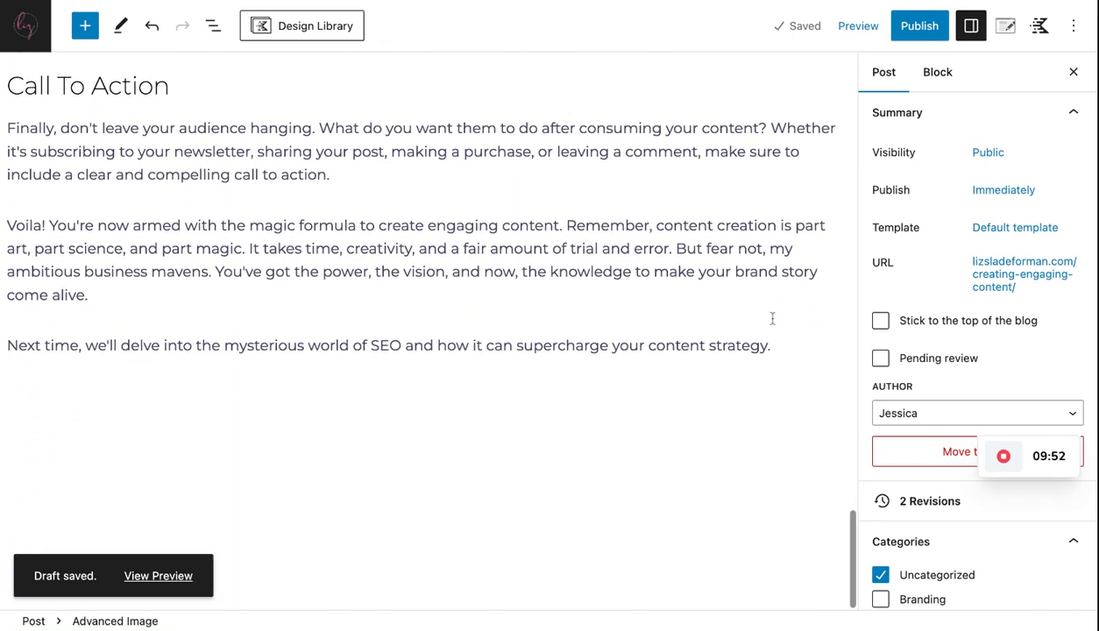
pyautogui.click(781, 347)
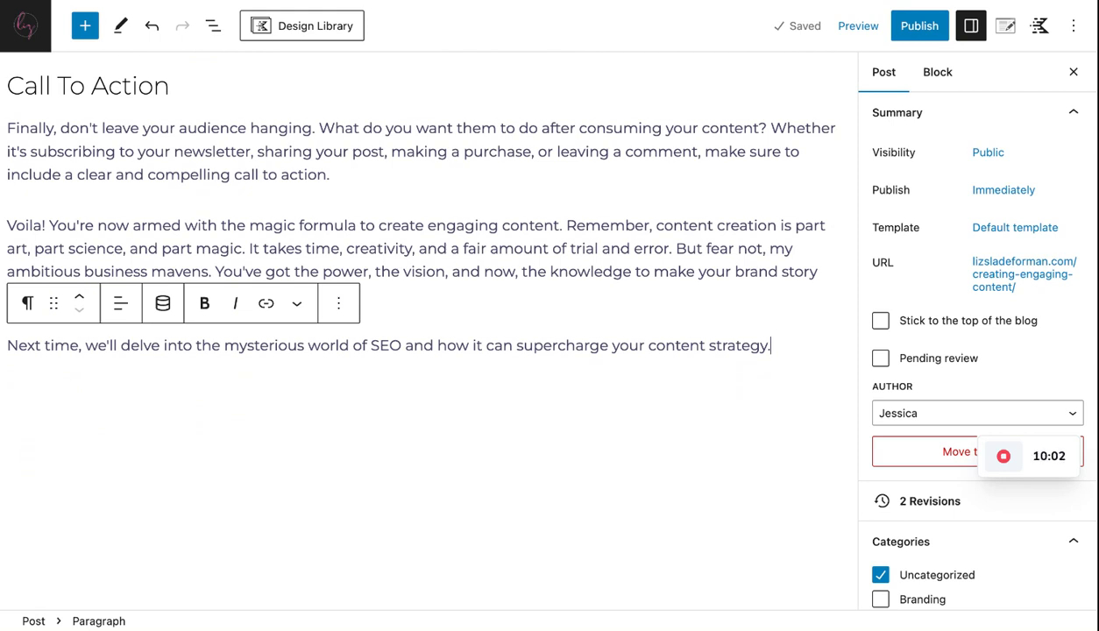
pyautogui.press('Return')
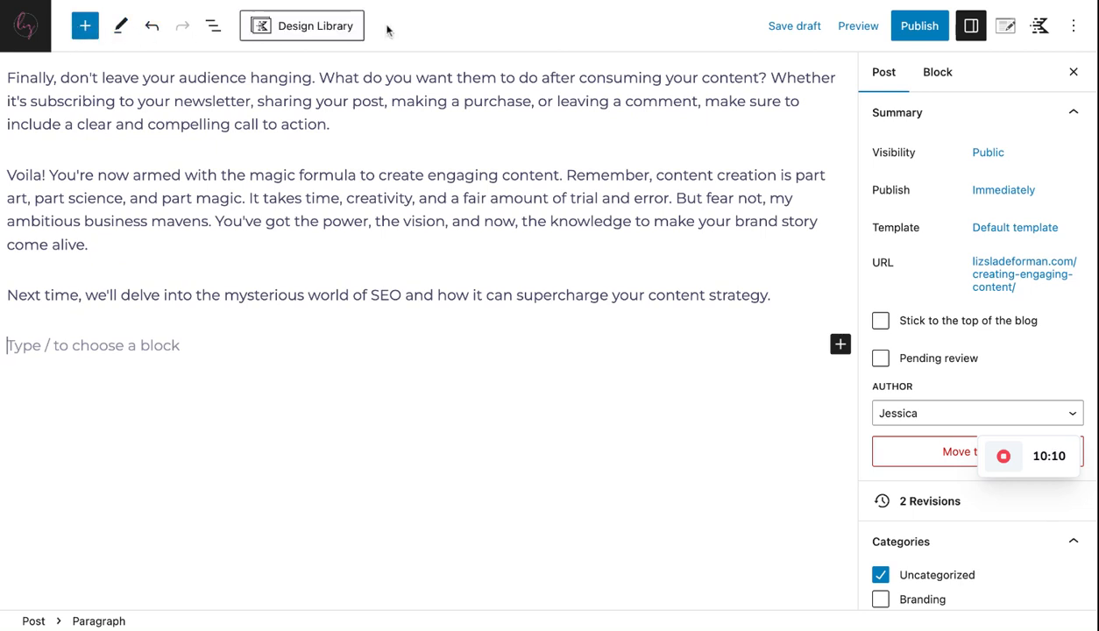
# - Insert the reusable block "Chat GPT Opt In" at the end of the post and close the block inserter
pyautogui.click(85, 26)
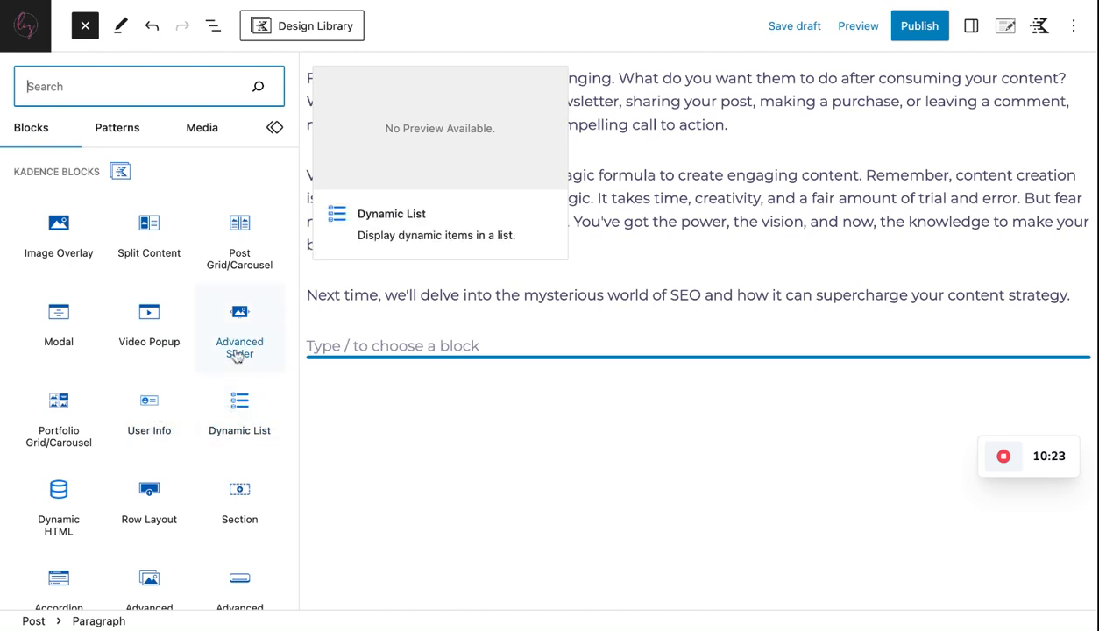
pyautogui.click(109, 129)
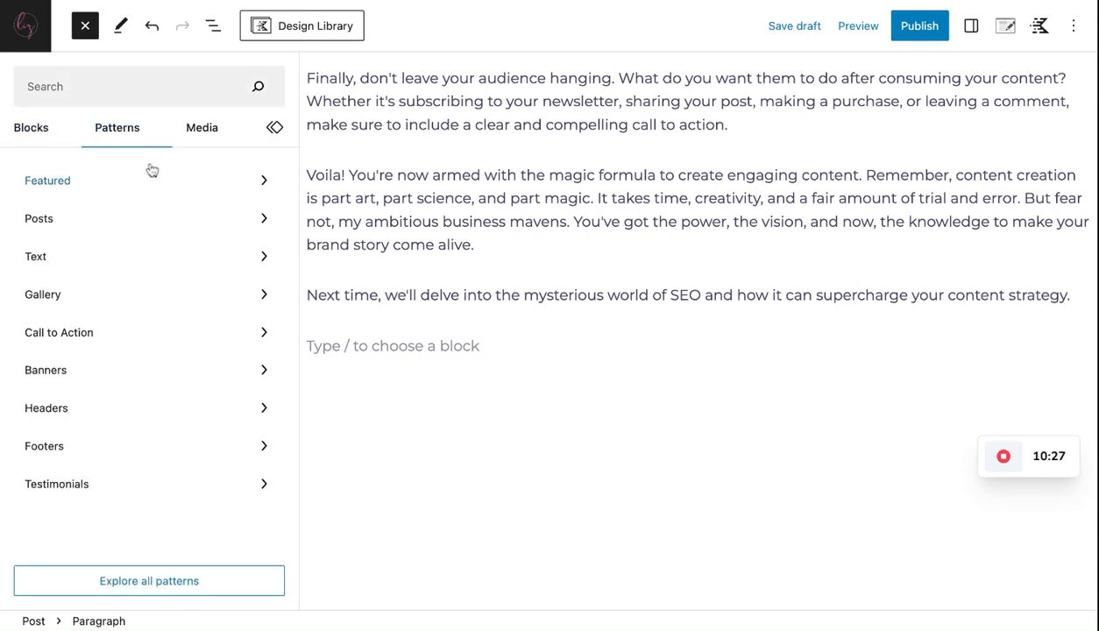
pyautogui.click(198, 132)
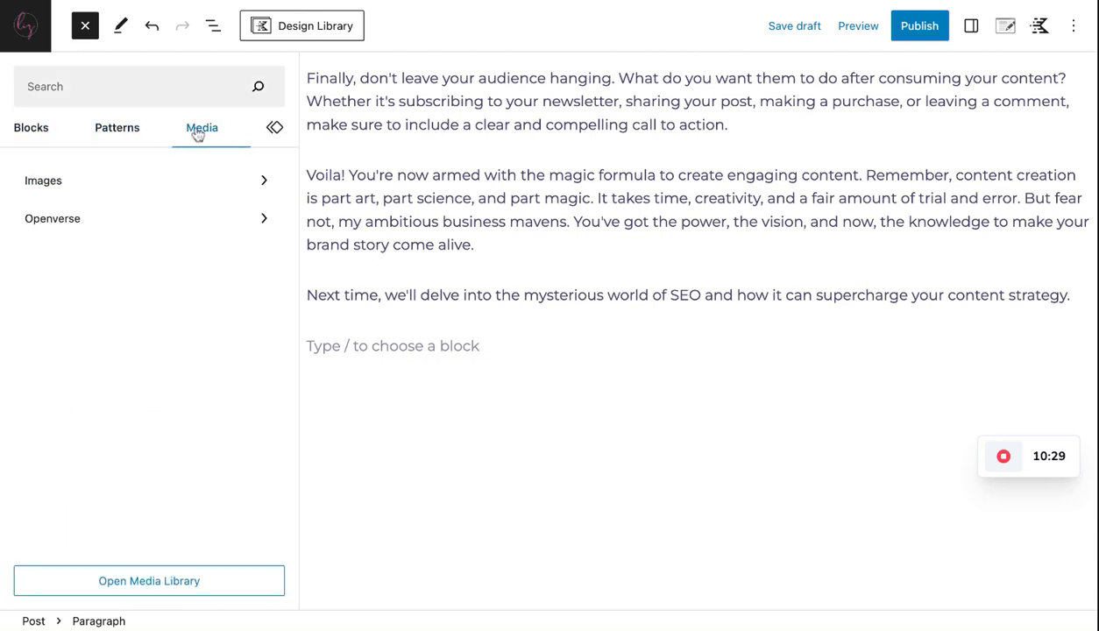
pyautogui.click(277, 133)
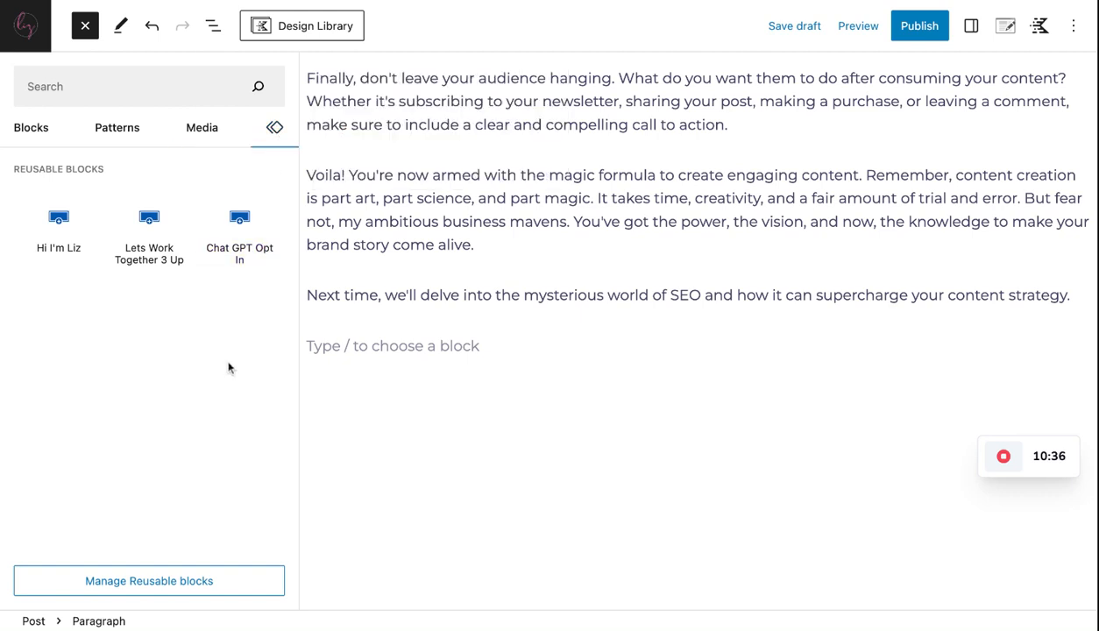
pyautogui.click(239, 230)
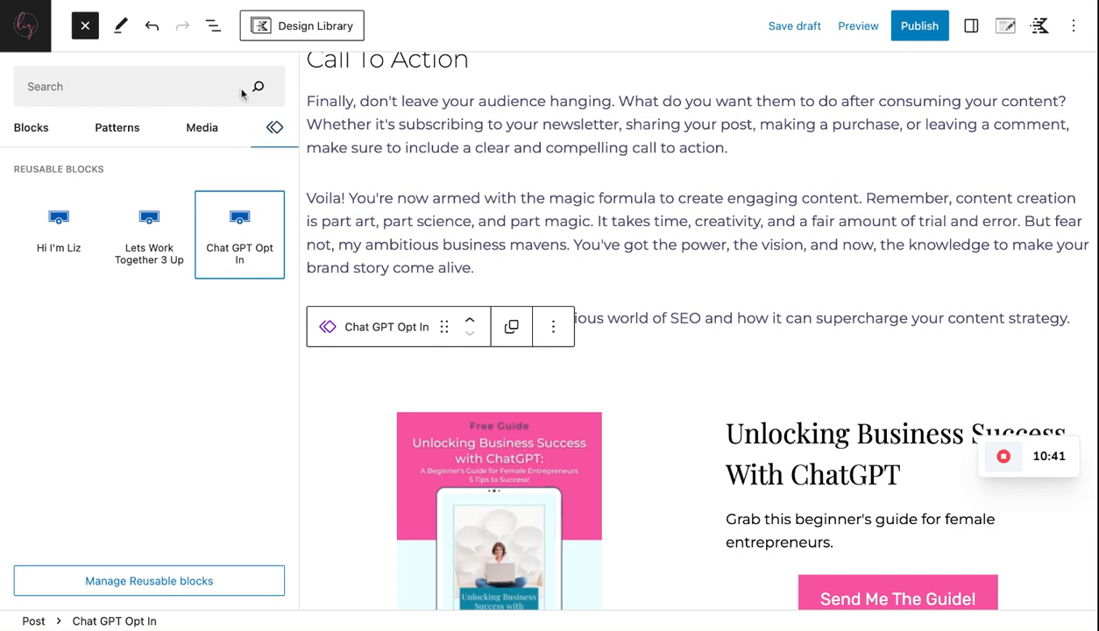
pyautogui.click(85, 26)
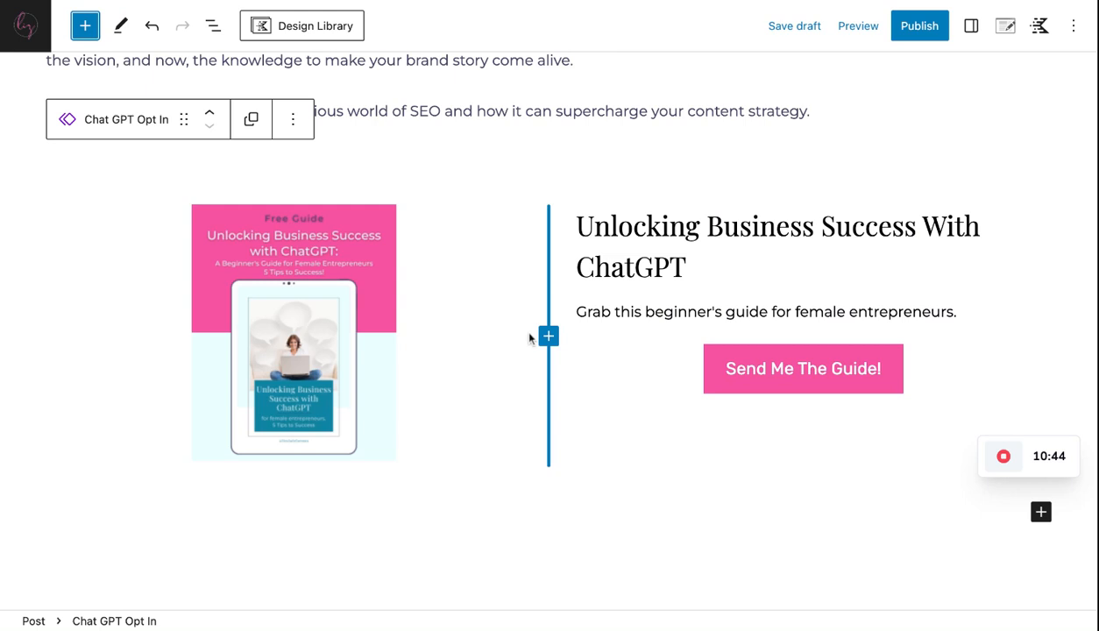
# - Slightly reduce the top padding of the row layout inside the Chat GPT Opt In block
pyautogui.click(503, 178)
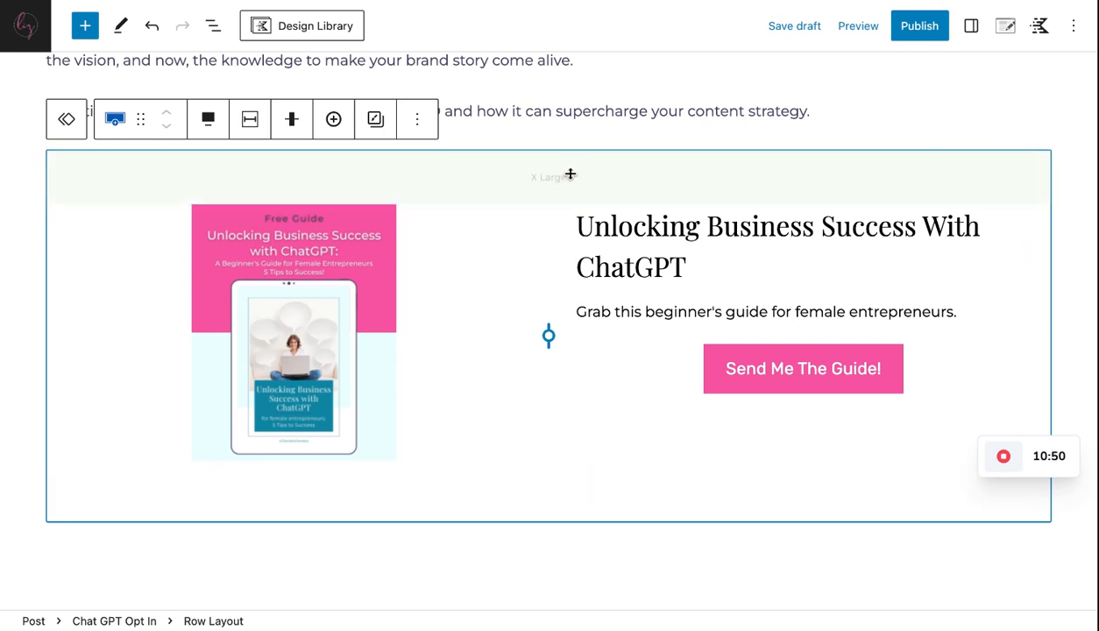
pyautogui.scroll(1, 471, 177)
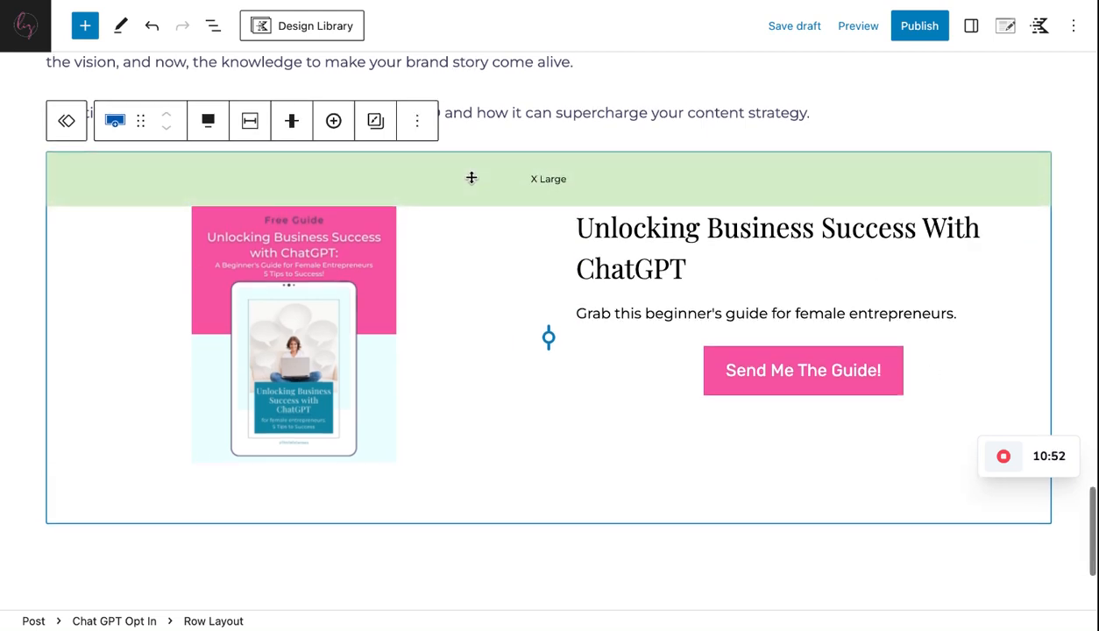
pyautogui.scroll(-1, 471, 177)
pyautogui.scroll(2, 491, 157)
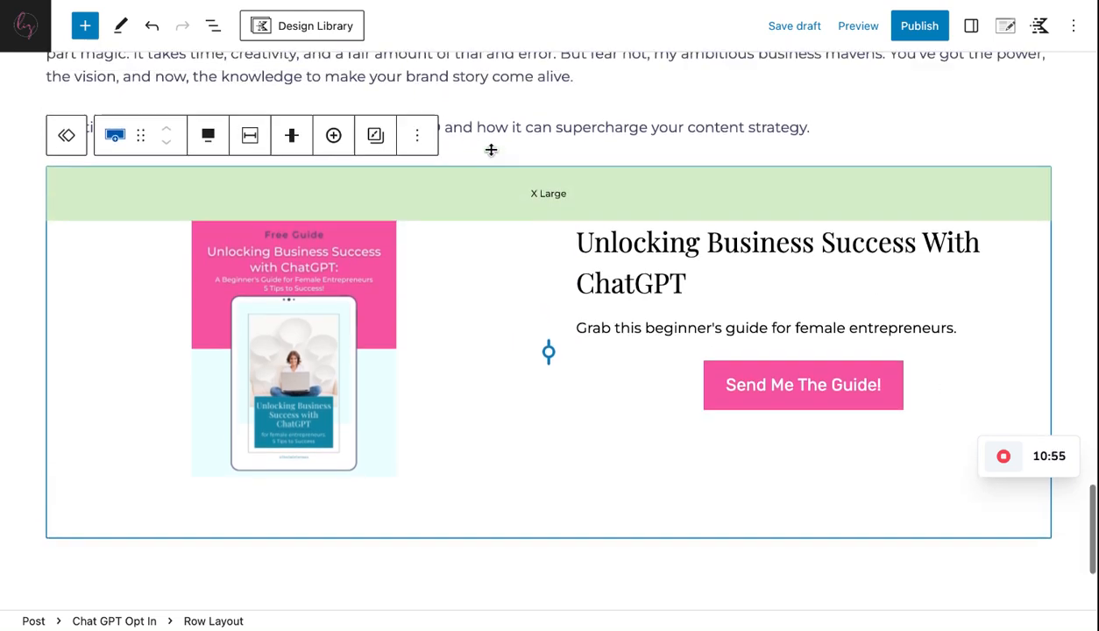
pyautogui.scroll(1, 491, 150)
pyautogui.scroll(1, 491, 151)
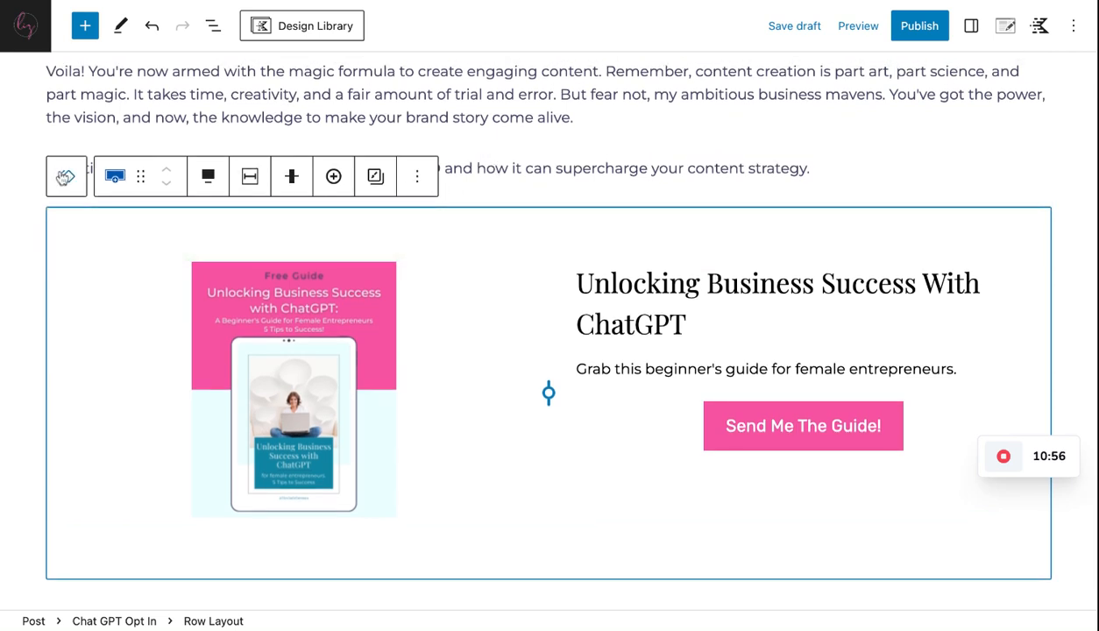
pyautogui.click(114, 177)
pyautogui.click(563, 228)
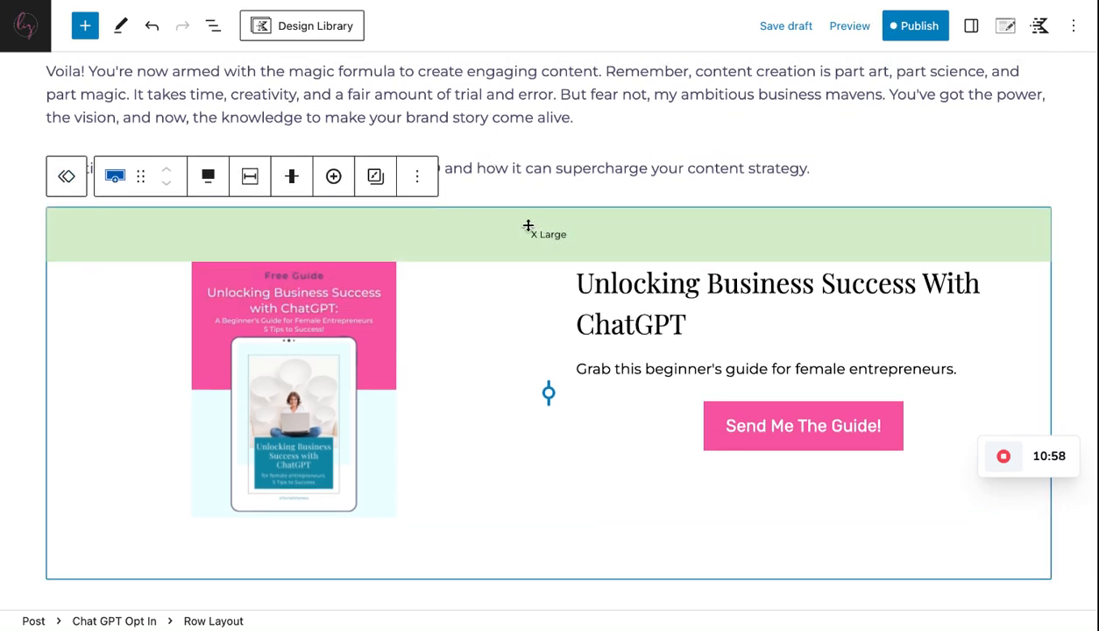
pyautogui.moveTo(527, 227)
pyautogui.mouseDown()
pyautogui.moveTo(509, 223)
pyautogui.moveTo(519, 214)
pyautogui.mouseUp()
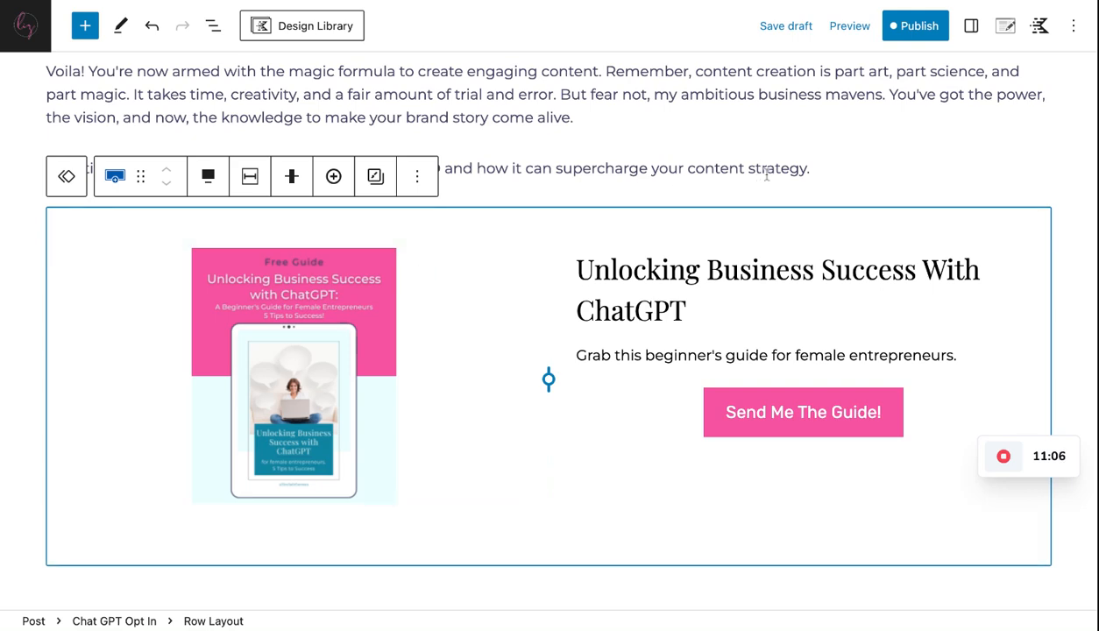
# - Move the "Next time" and "Voila!" paragraphs below the Chat GPT Opt In block, keeping their order
pyautogui.click(806, 166)
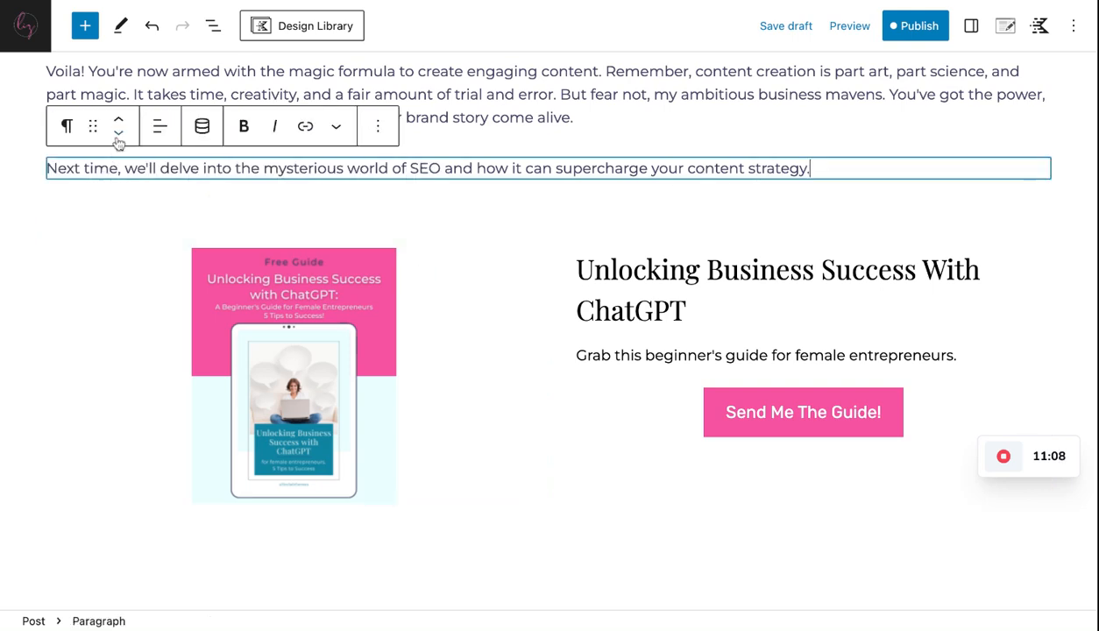
pyautogui.click(118, 136)
pyautogui.scroll(3, 120, 141)
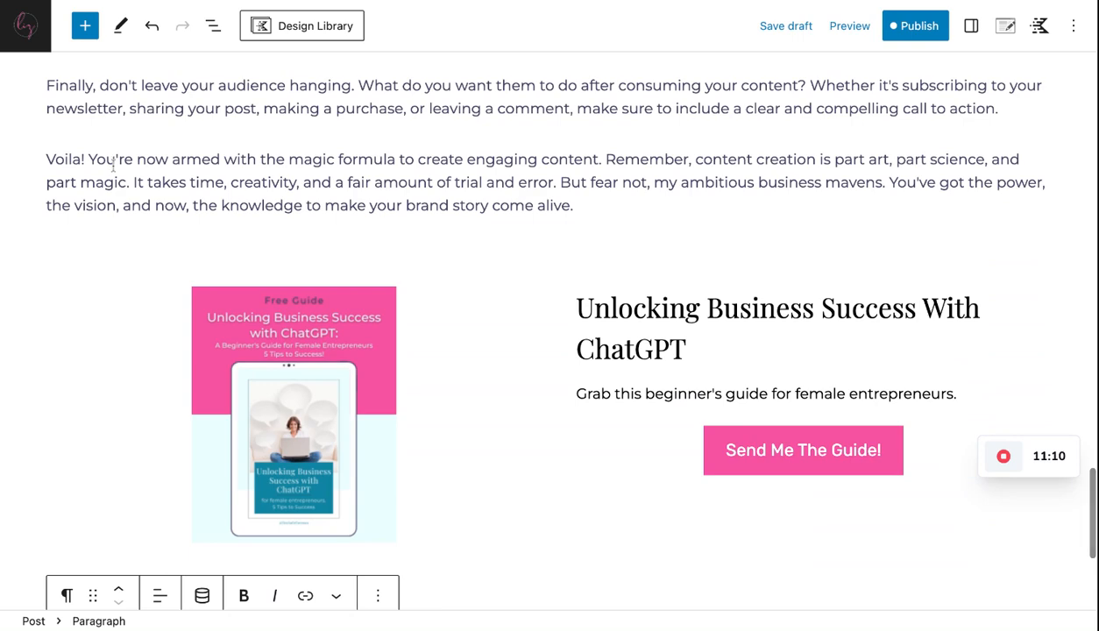
pyautogui.click(111, 161)
pyautogui.click(118, 128)
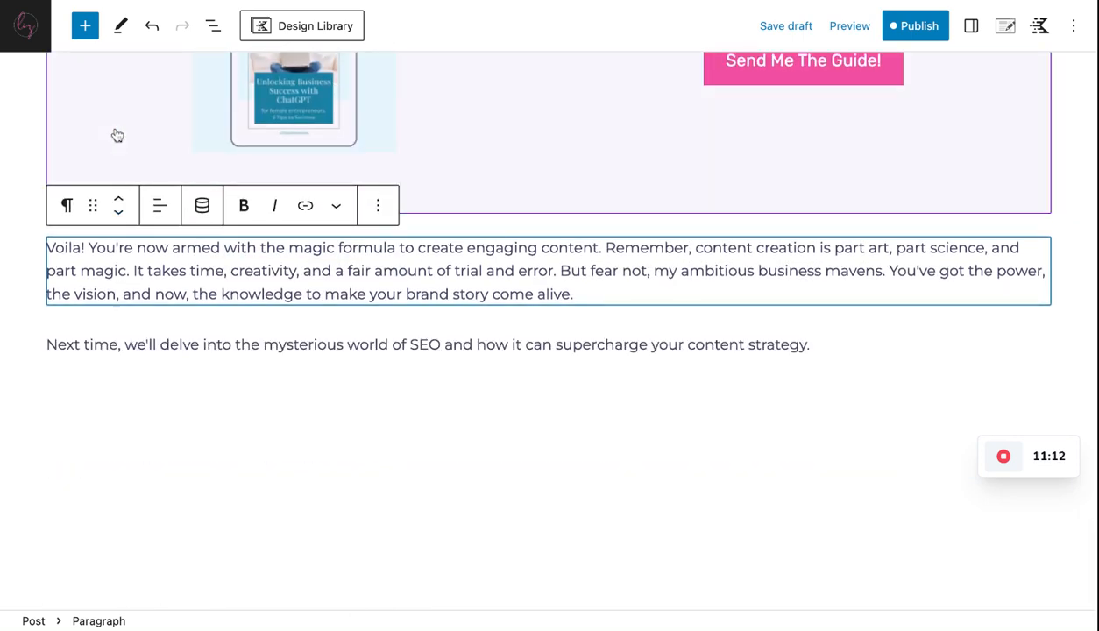
pyautogui.scroll(5, 114, 135)
# - Move the "Finally" paragraph and its "Call To Action" heading below the Chat GPT Opt In block, with the heading above the text
pyautogui.click(119, 193)
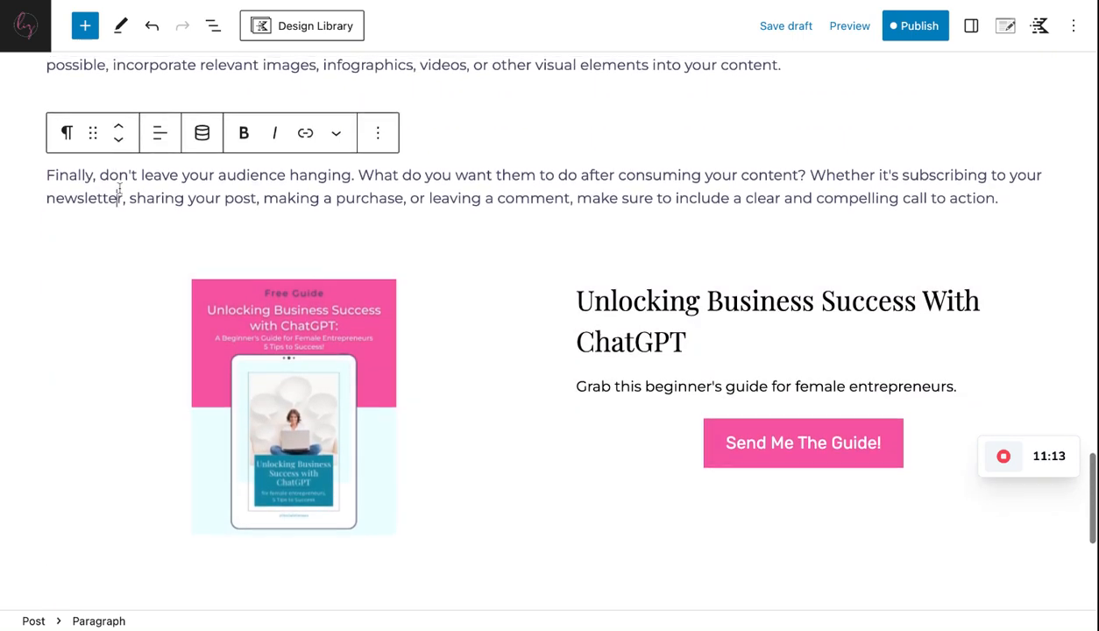
pyautogui.click(118, 139)
pyautogui.scroll(3, 122, 151)
pyautogui.scroll(2, 124, 153)
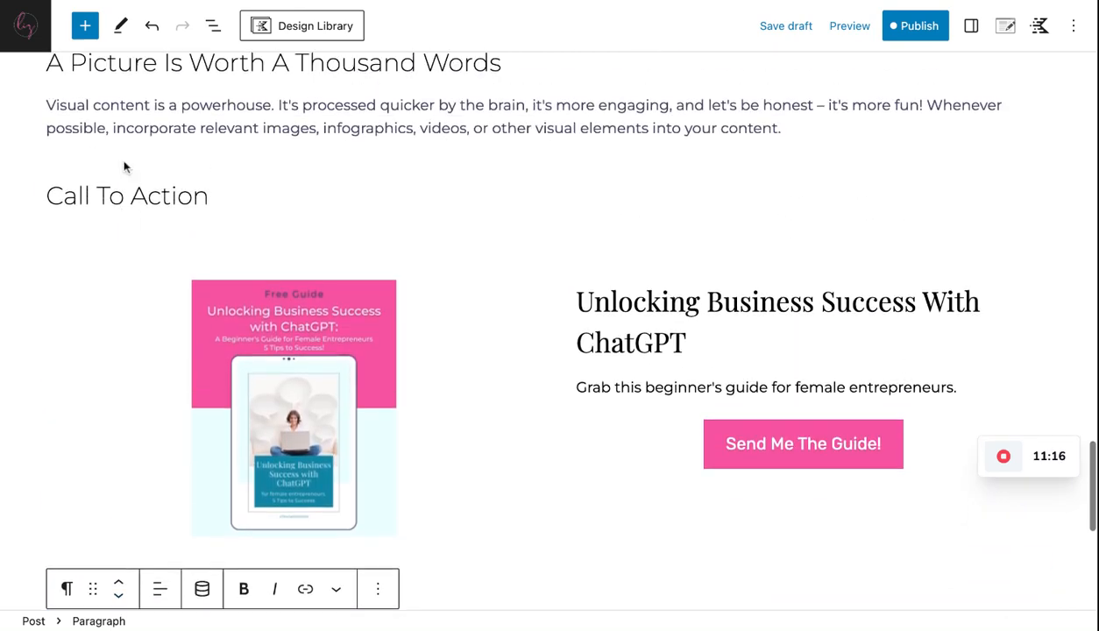
pyautogui.click(122, 175)
pyautogui.click(118, 153)
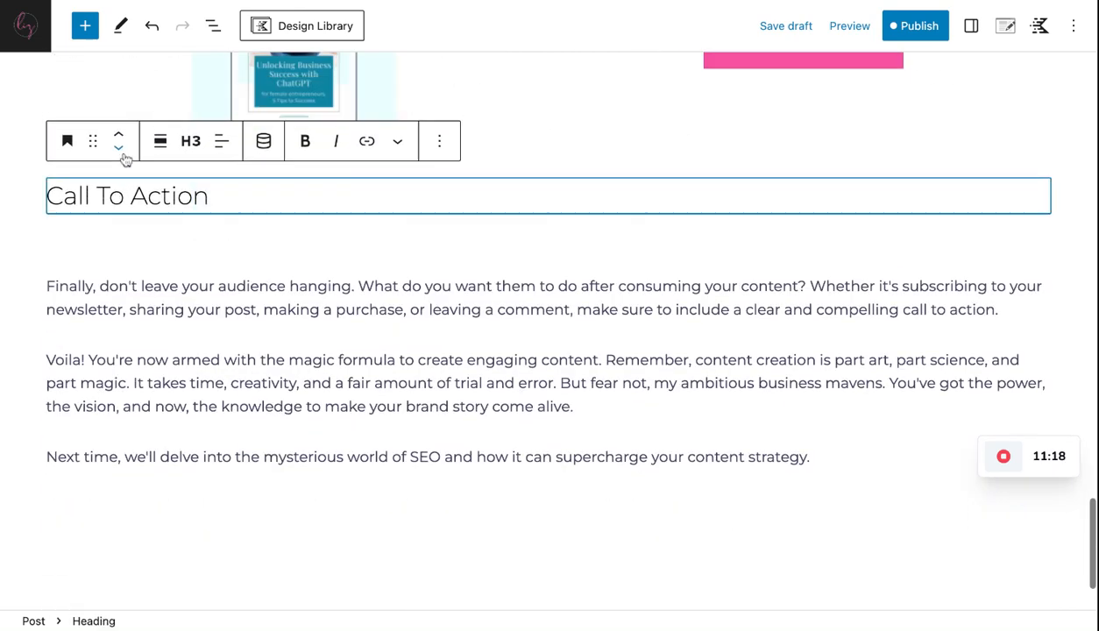
pyautogui.scroll(1, 151, 137)
pyautogui.scroll(4, 151, 136)
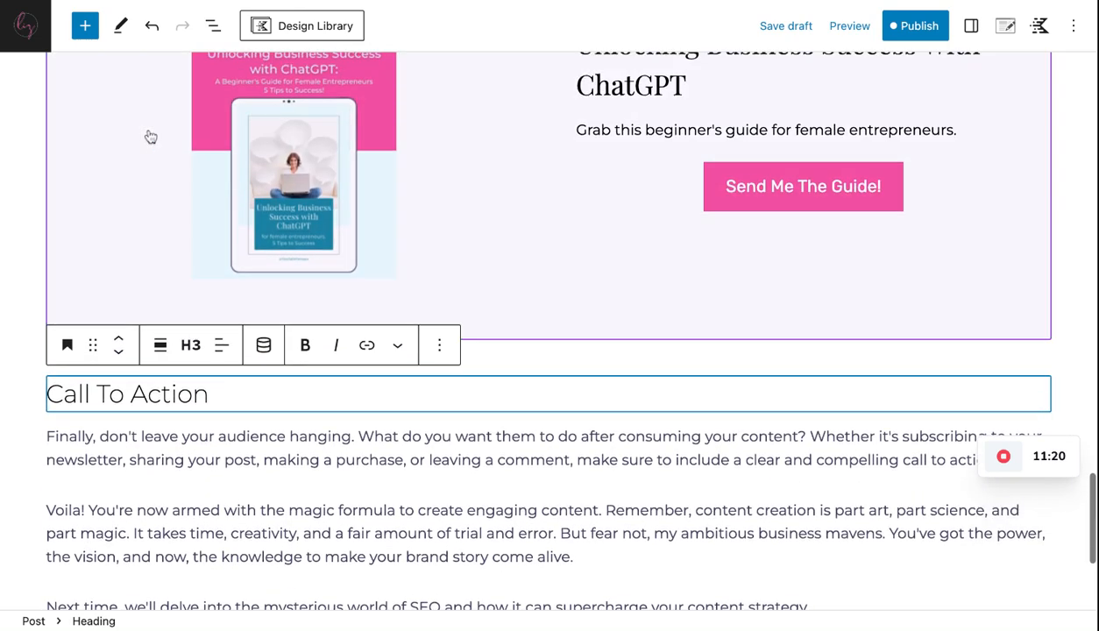
# - Save the post as a draft, show the settings sidebar and open a preview of the post in a new tab
pyautogui.click(793, 29)
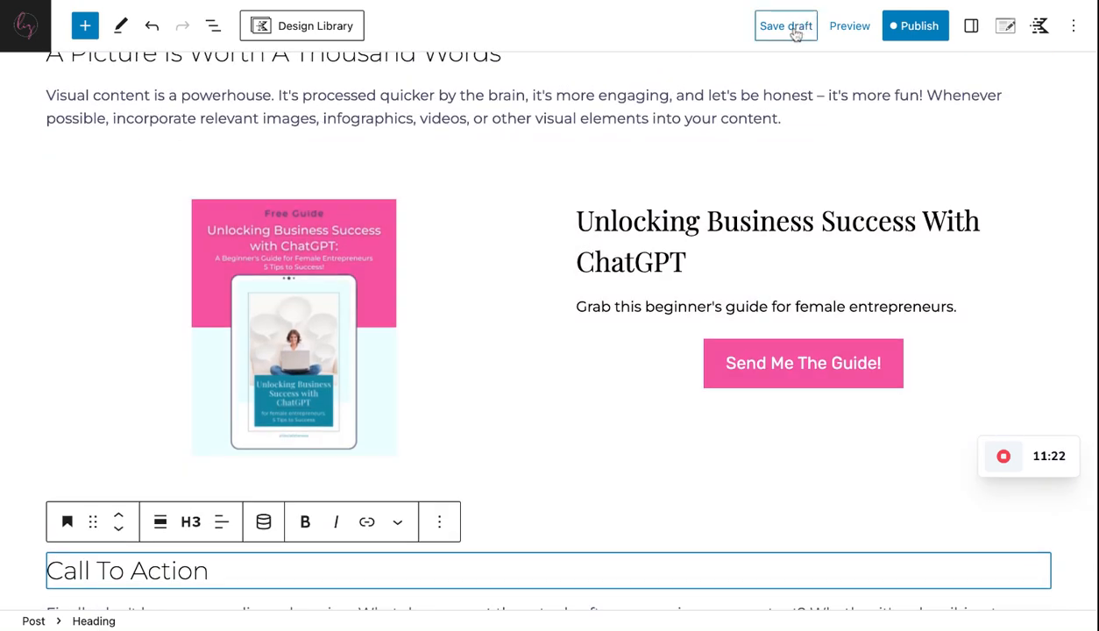
pyautogui.click(978, 27)
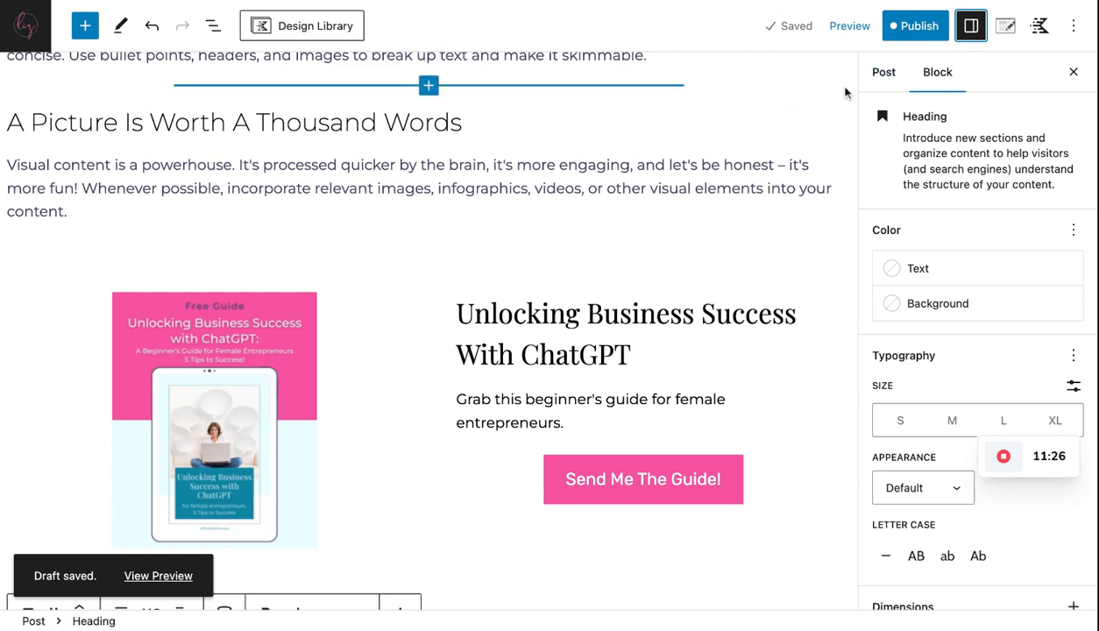
pyautogui.click(850, 28)
pyautogui.click(740, 184)
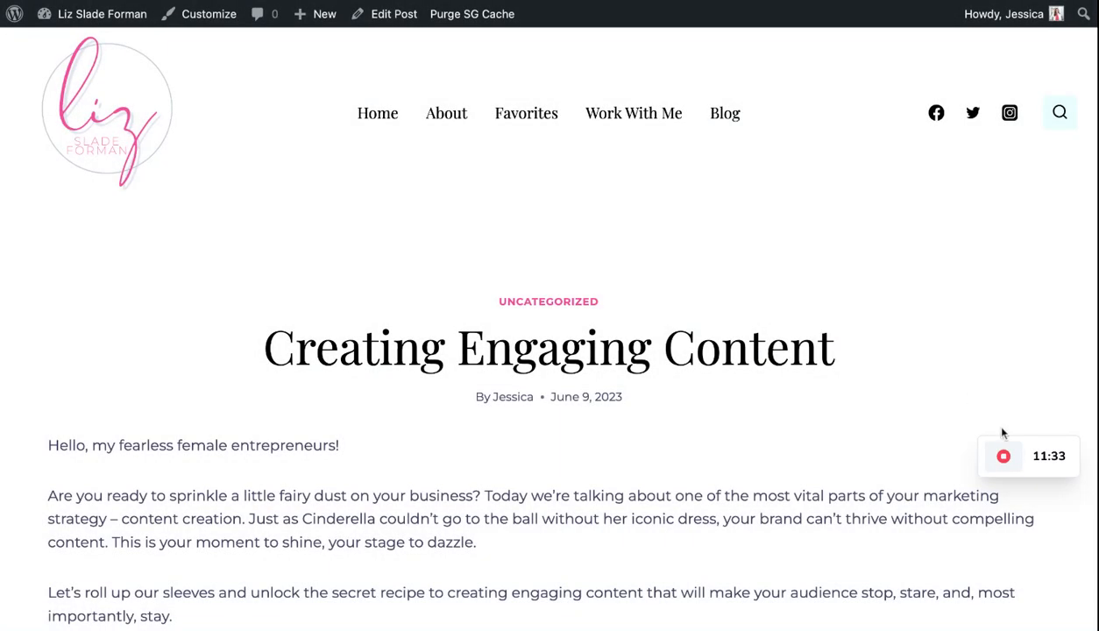
# - Examine the previewed post from title to closing section, checking the headings, the image and the opt-in block's placement
pyautogui.moveTo(1049, 456)
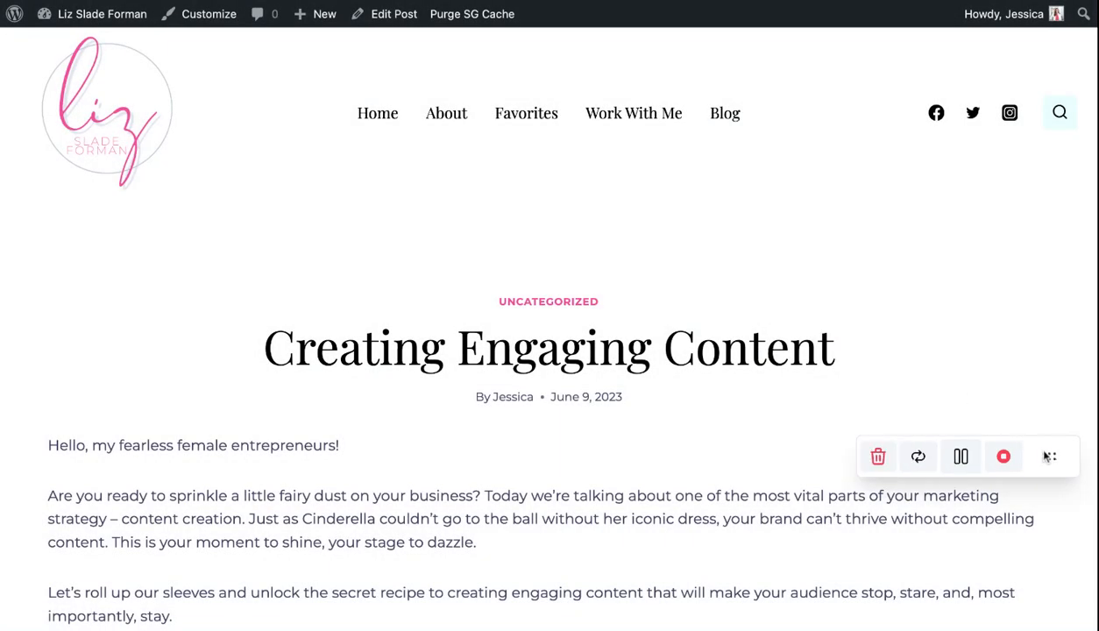
pyautogui.moveTo(1049, 456); pyautogui.dragTo(1052, 460)
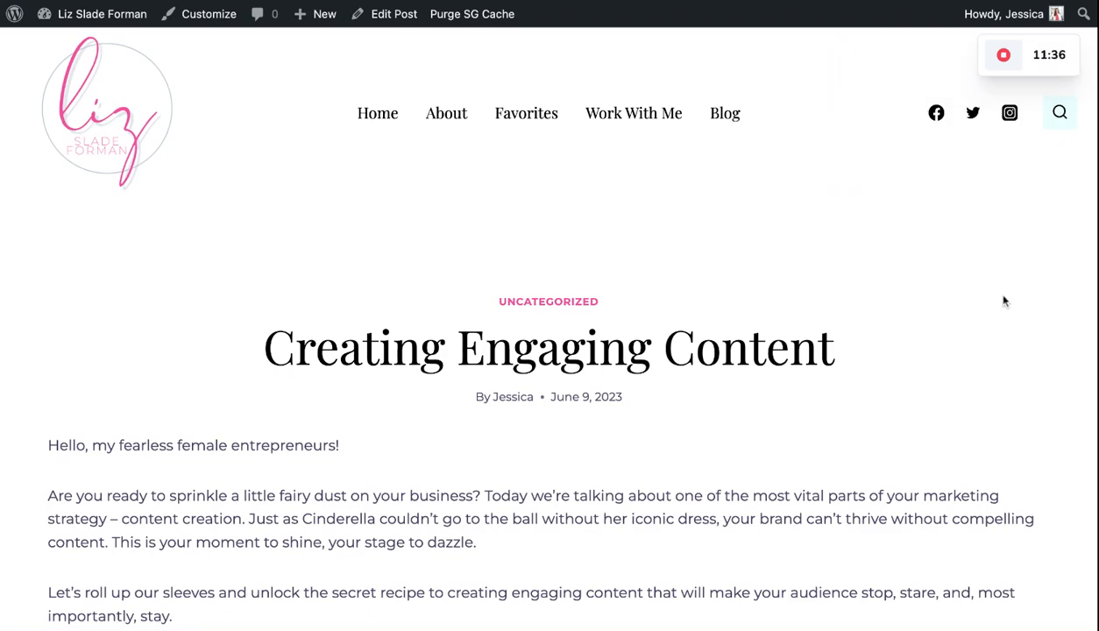
pyautogui.scroll(-2, 889, 318)
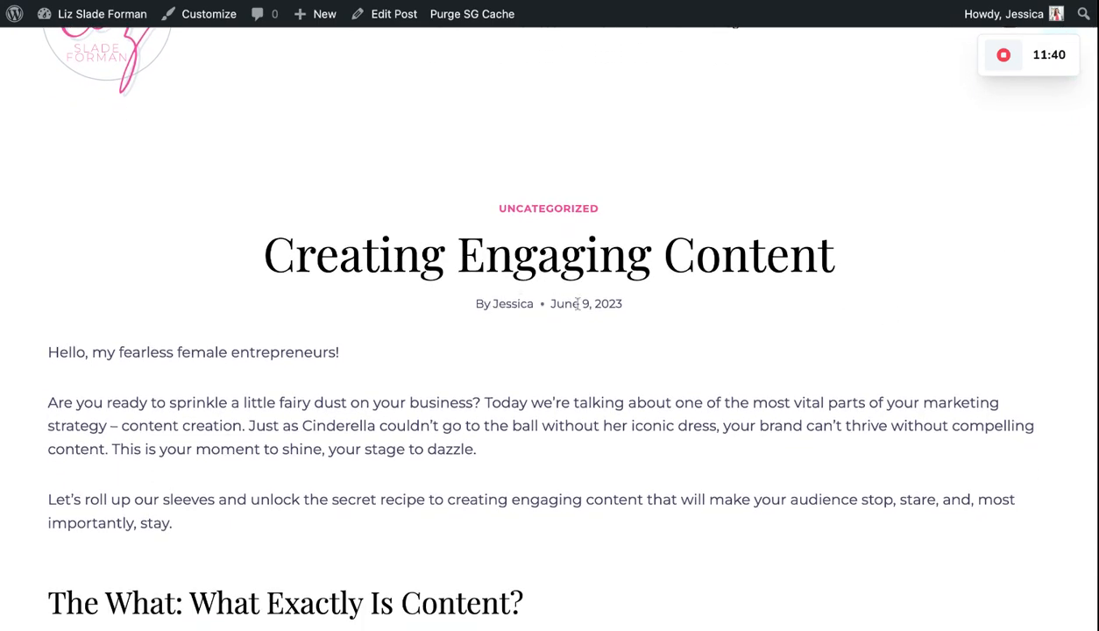
pyautogui.scroll(-3, 578, 304)
pyautogui.scroll(-7, 559, 329)
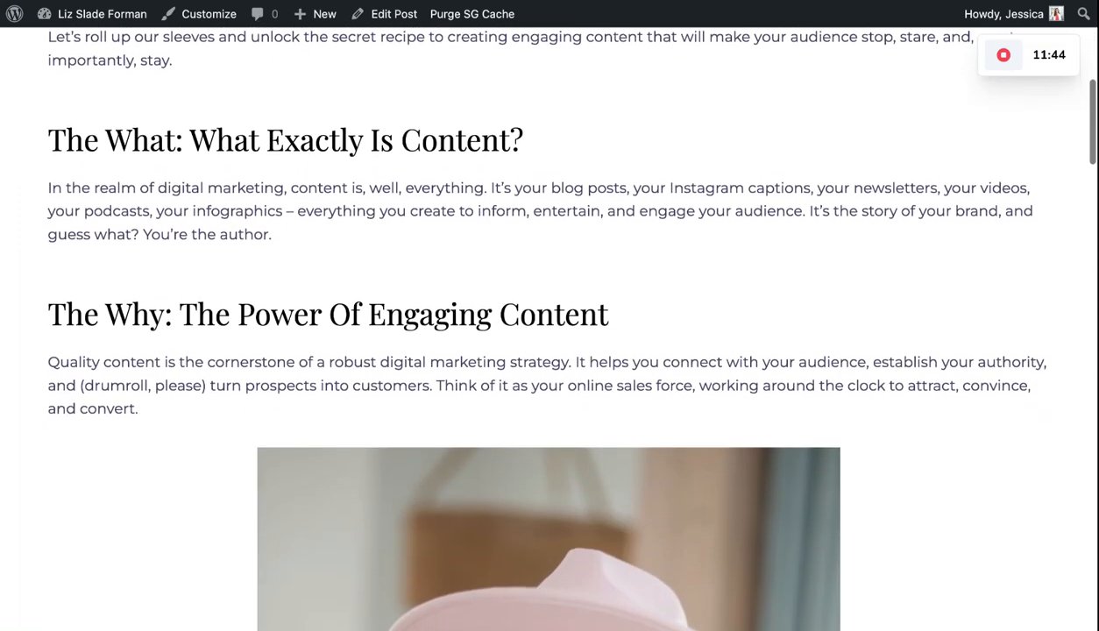
pyautogui.scroll(-10, 561, 329)
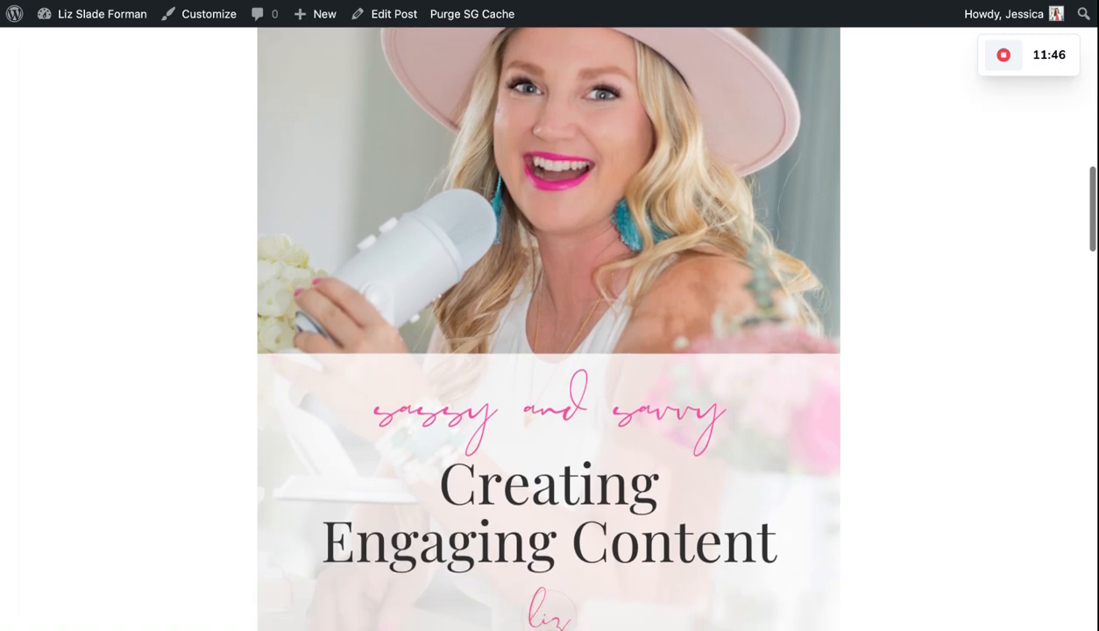
pyautogui.scroll(-14, 562, 330)
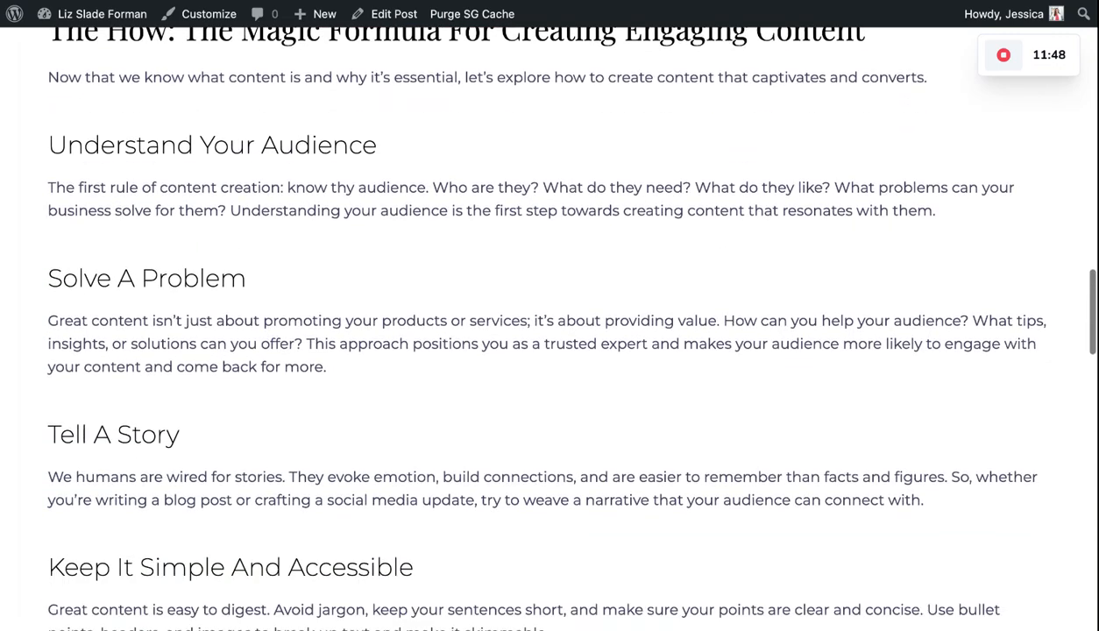
pyautogui.scroll(-10, 561, 329)
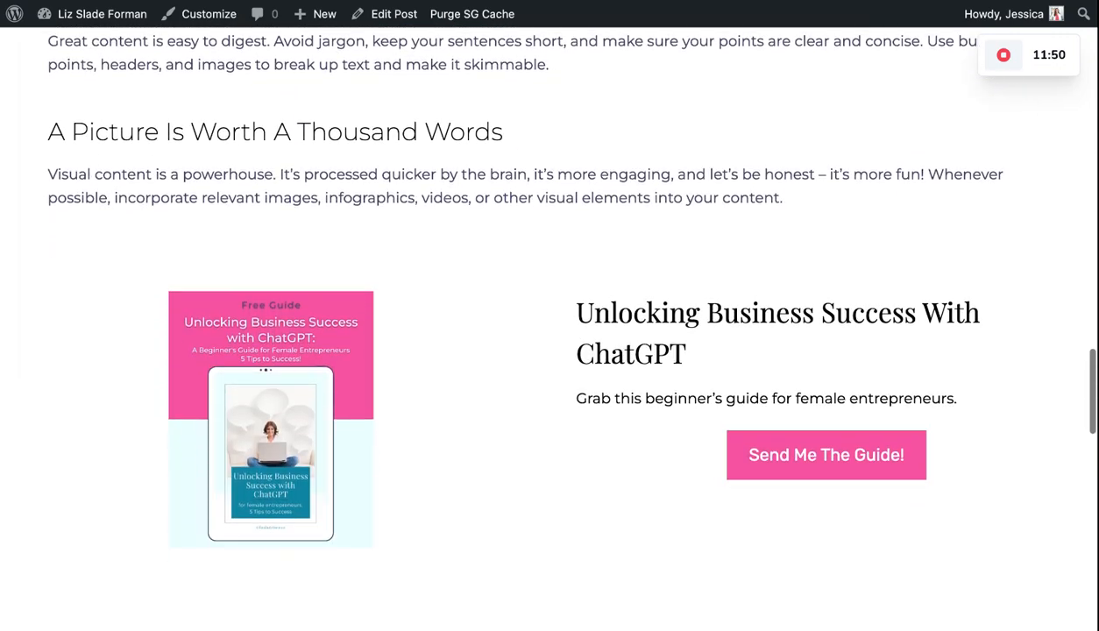
pyautogui.scroll(-7, 561, 329)
pyautogui.scroll(-3, 561, 329)
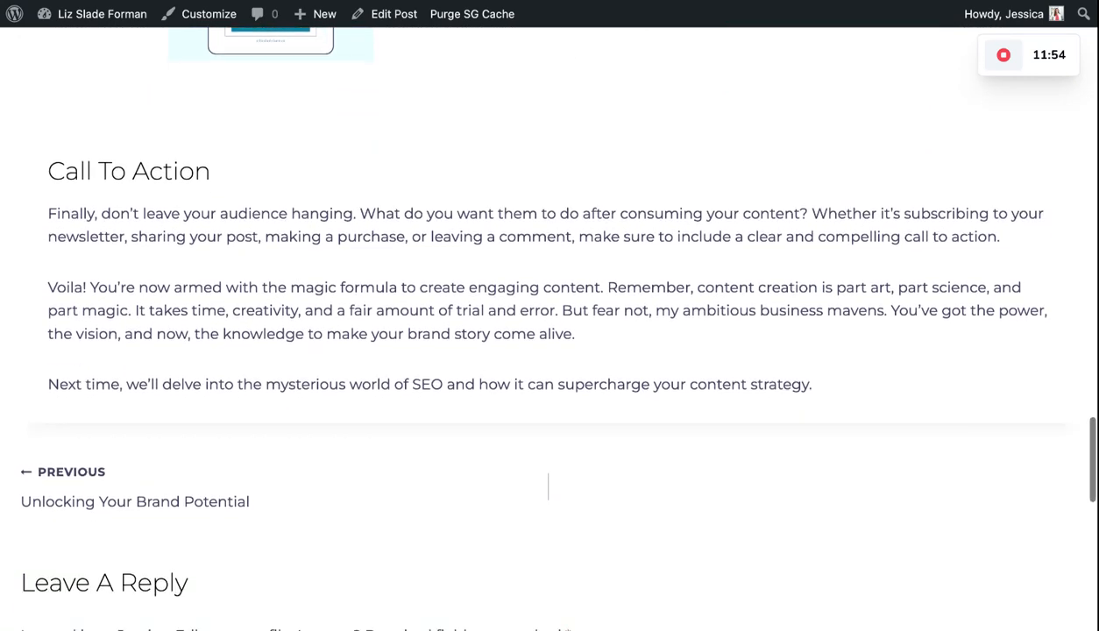
pyautogui.scroll(-3, 561, 330)
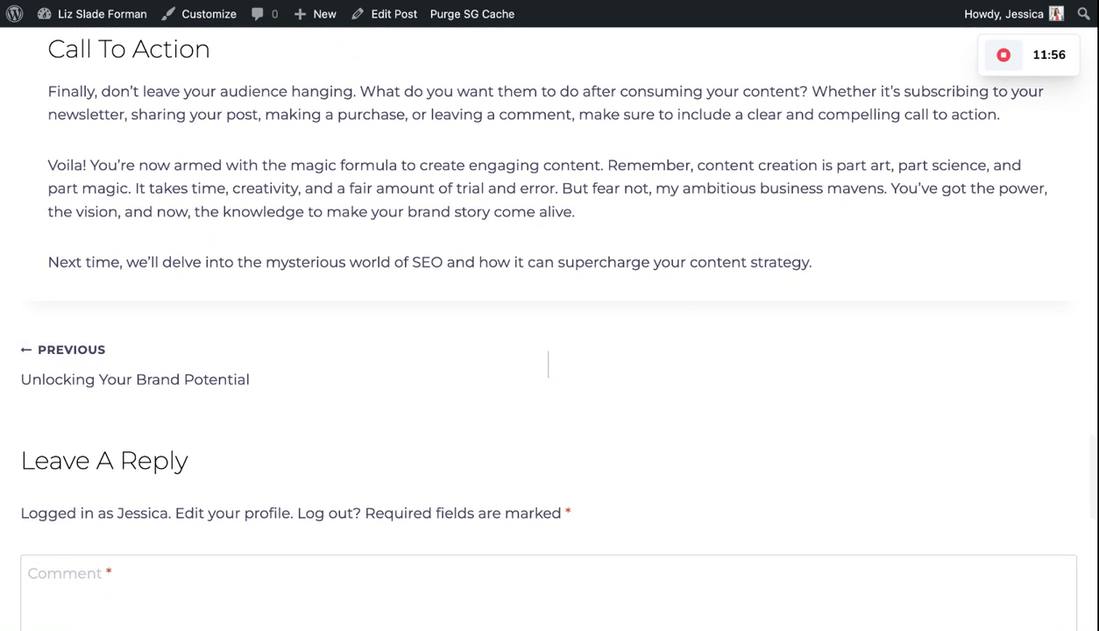
pyautogui.scroll(20, 561, 330)
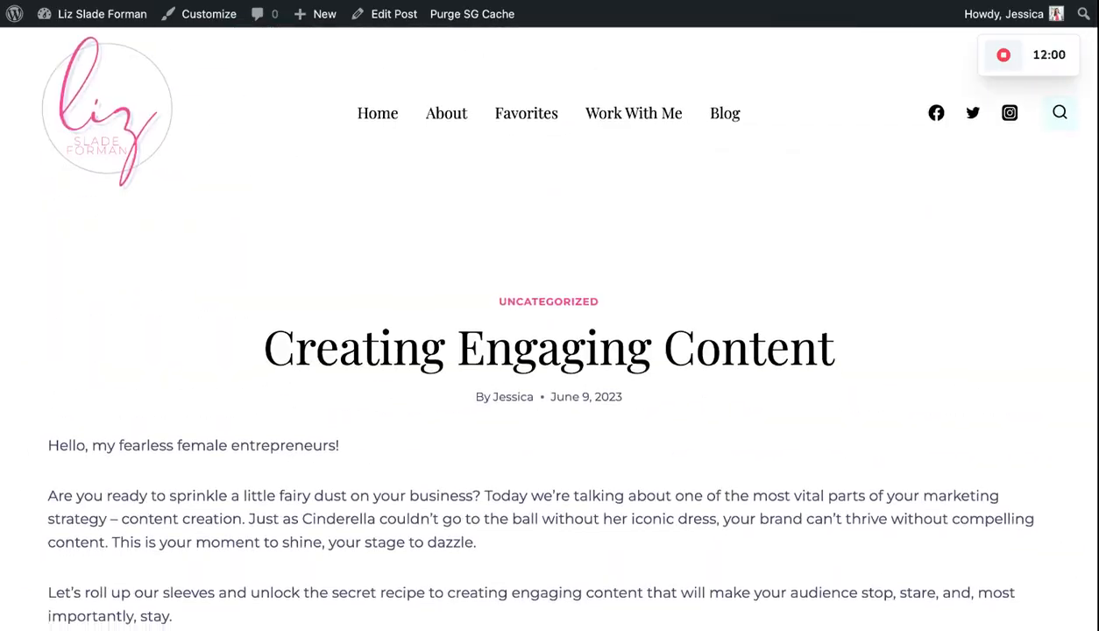
# - Return from the preview to the post editor and show the post-level settings instead of the block settings
pyautogui.hotkey('ctrl', 'shift', 'Tab')
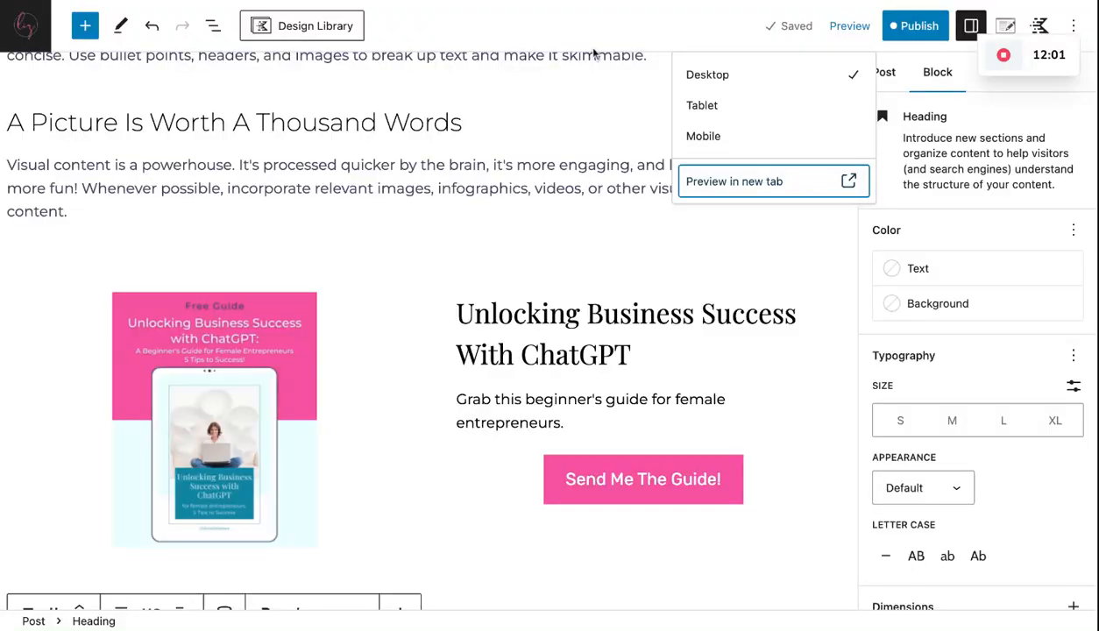
pyautogui.click(586, 190)
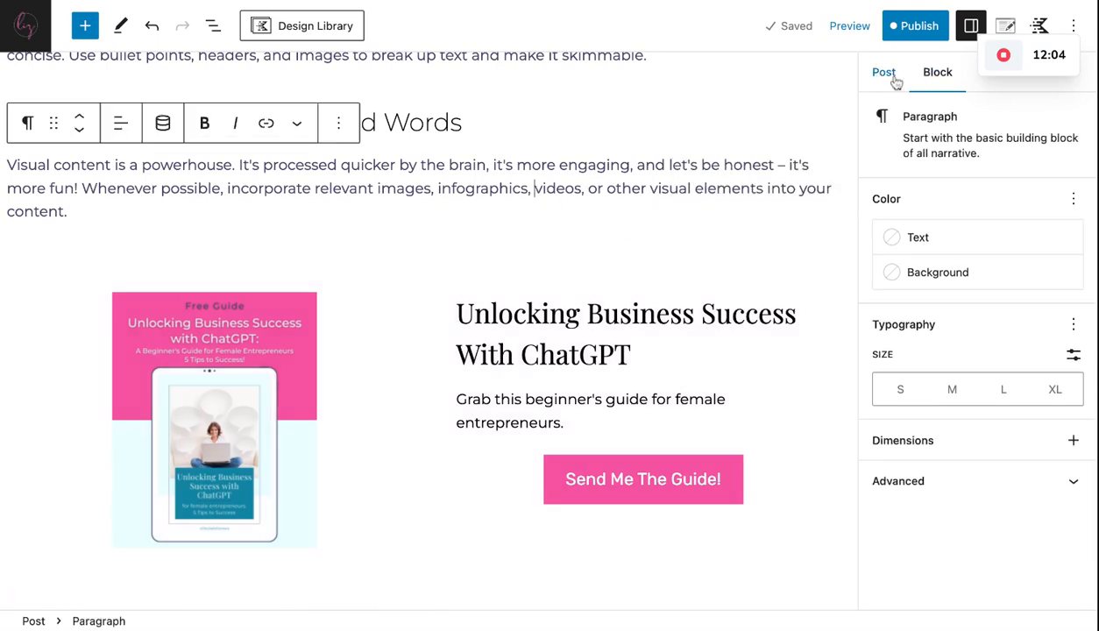
pyautogui.click(885, 73)
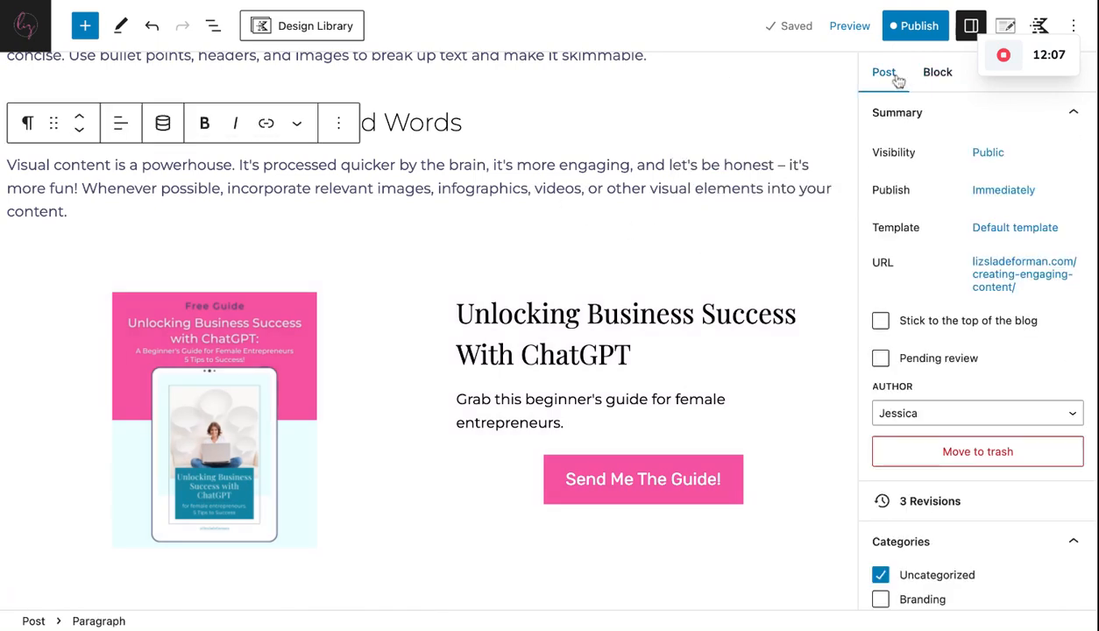
# - Add a new category named "Social Media" to the post and remove it from the Uncategorized category
pyautogui.scroll(-5, 922, 330)
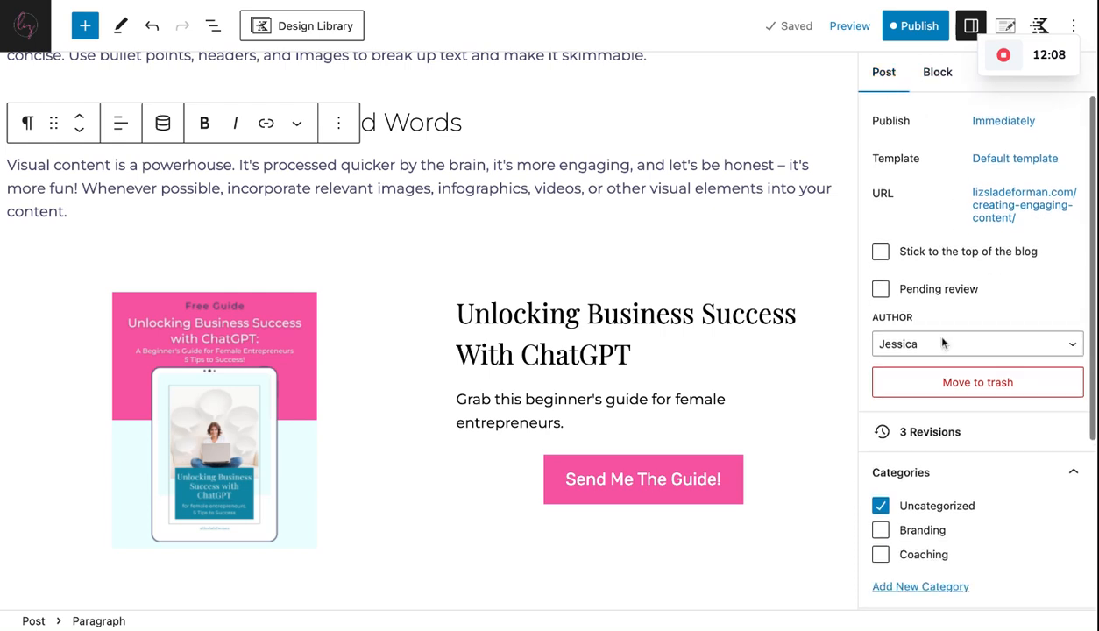
pyautogui.scroll(-1, 944, 343)
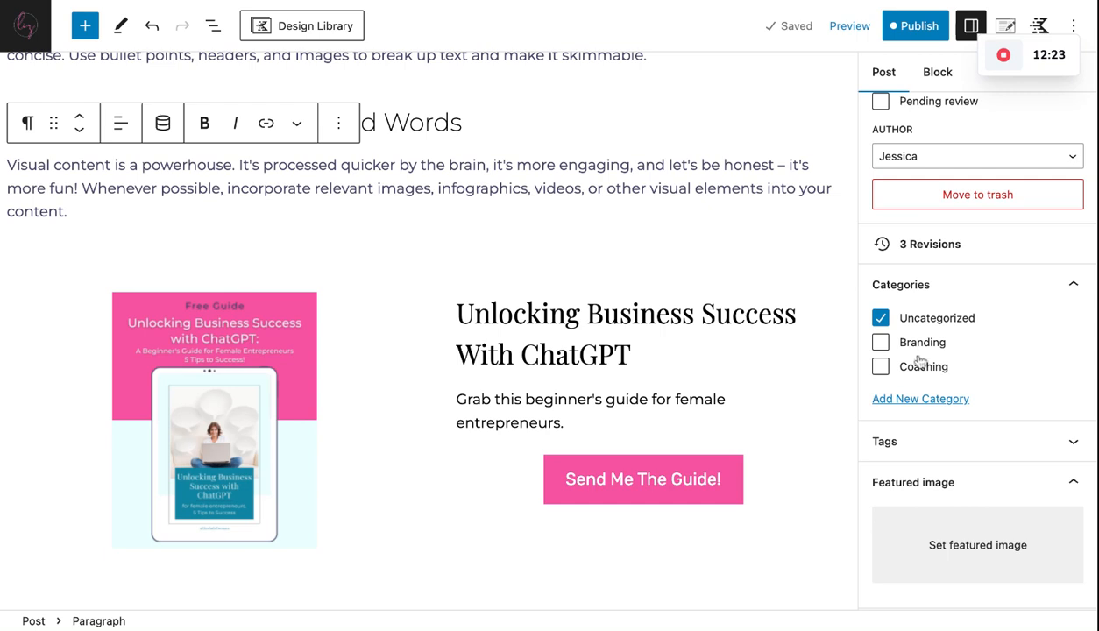
pyautogui.click(936, 399)
pyautogui.click(959, 442)
pyautogui.write('Social Media')
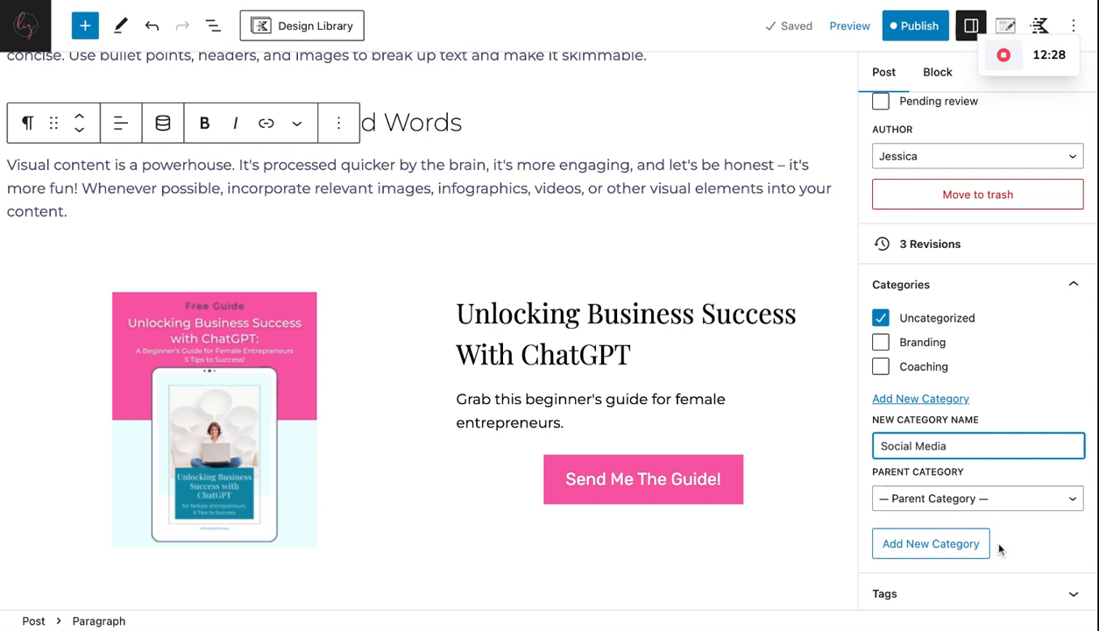
pyautogui.click(949, 550)
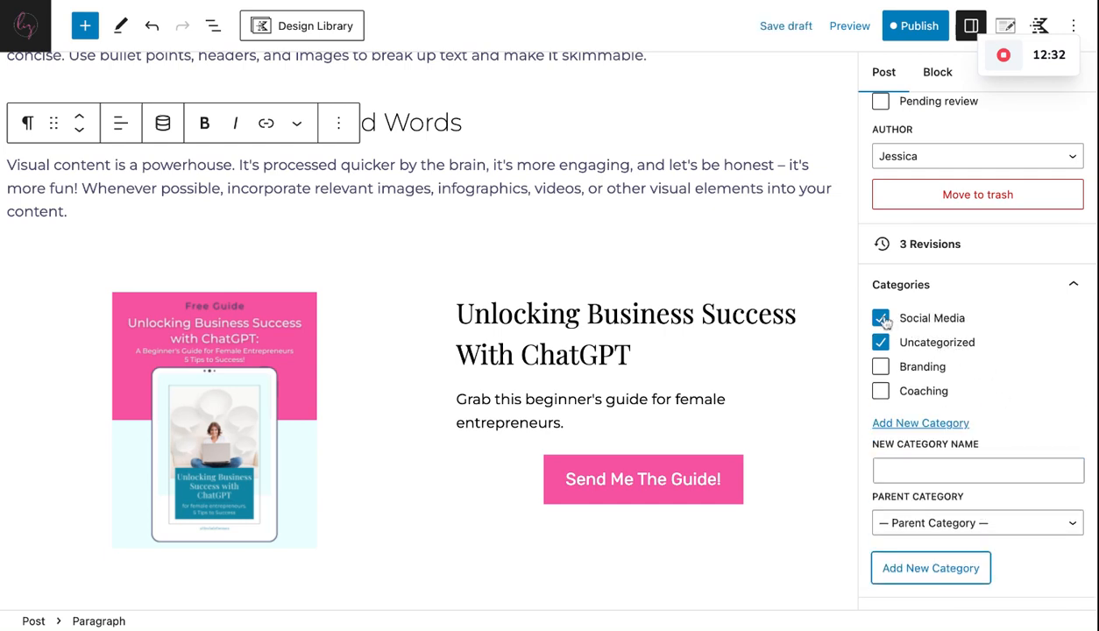
pyautogui.click(908, 343)
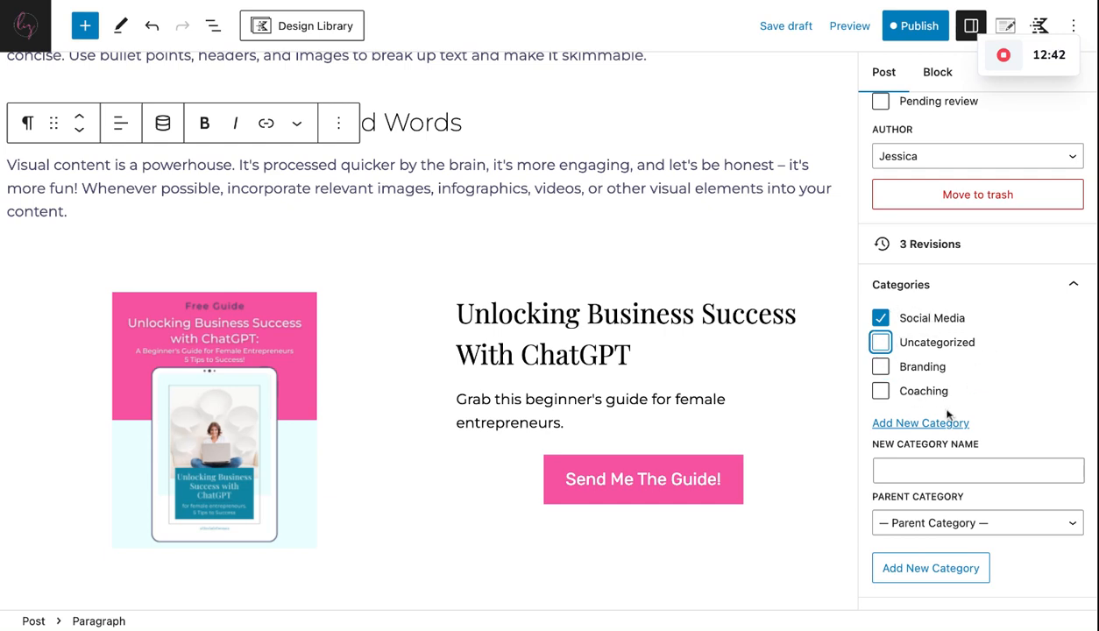
# - Set Creating-Engaging-Content.png from the media library as the post's featured image
pyautogui.scroll(-5, 948, 413)
pyautogui.scroll(-5, 831, 424)
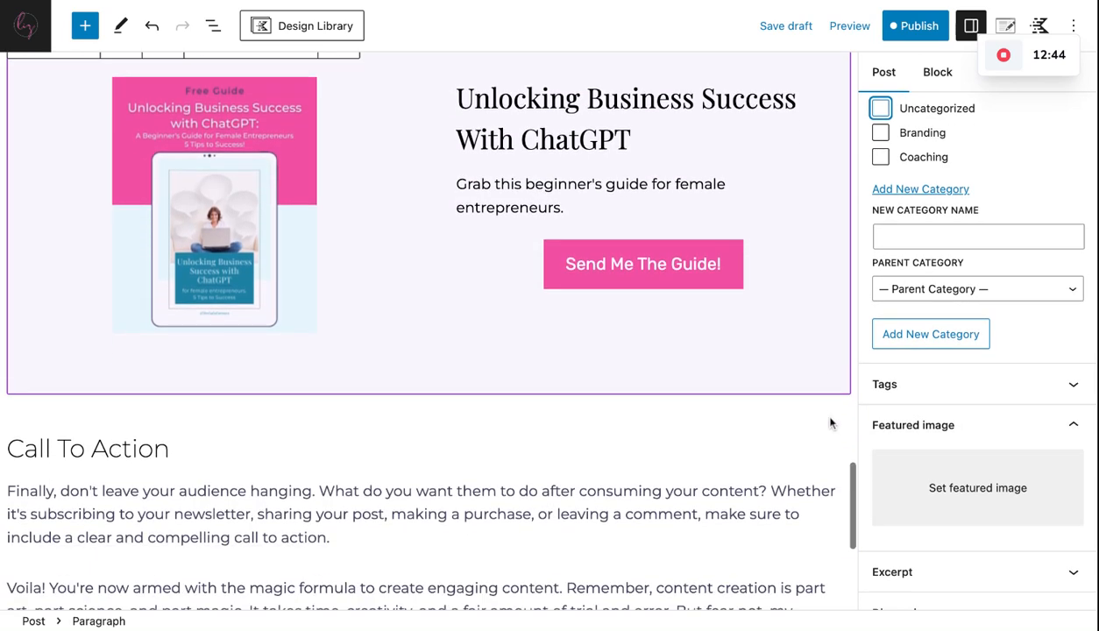
pyautogui.scroll(-5, 831, 423)
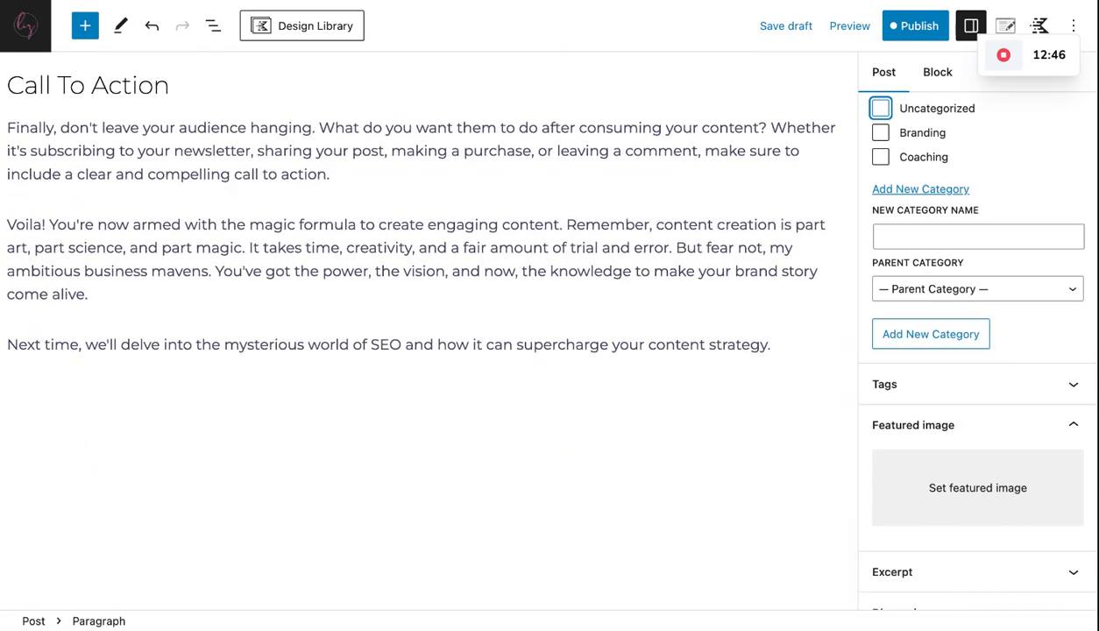
pyautogui.scroll(-1, 896, 443)
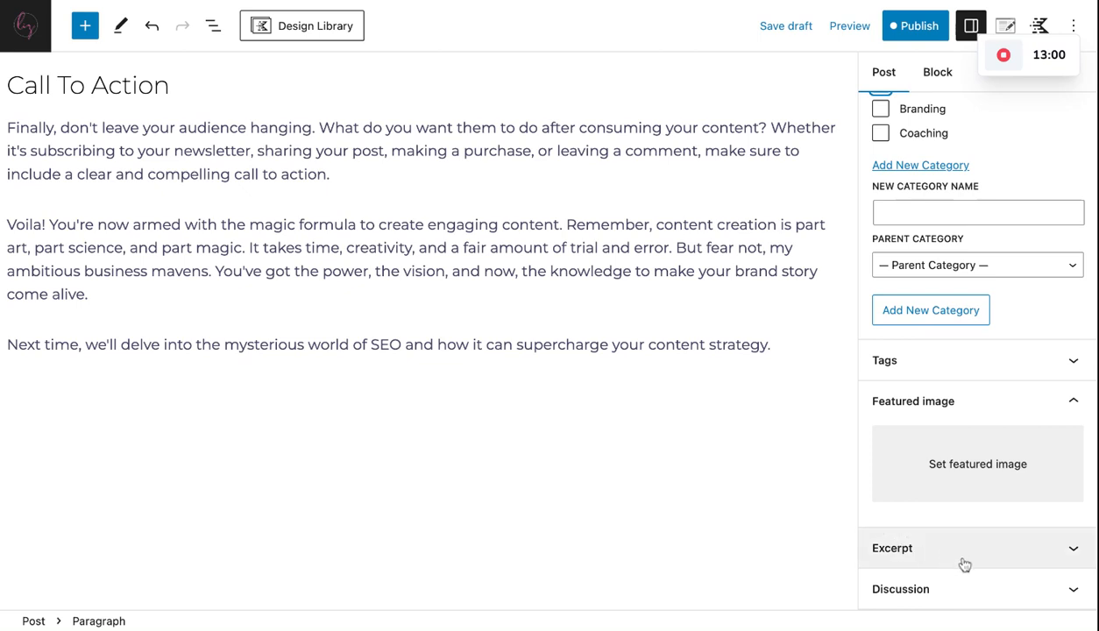
pyautogui.click(989, 473)
pyautogui.click(92, 210)
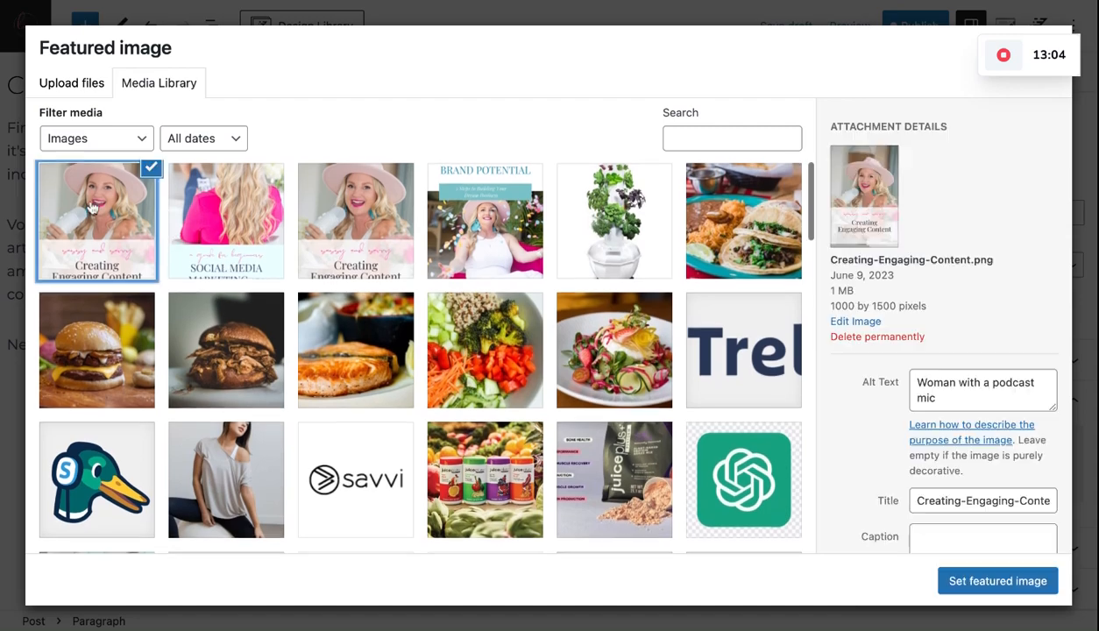
pyautogui.click(982, 586)
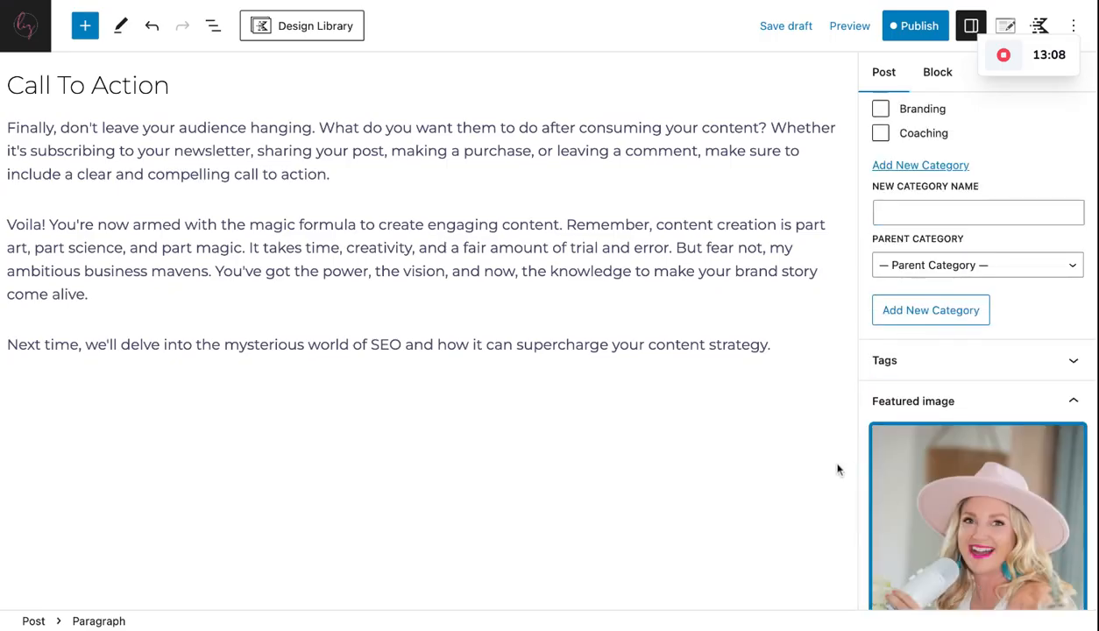
# - Review the featured image and expand the post's Excerpt and Discussion settings to check their options
pyautogui.scroll(-5, 921, 473)
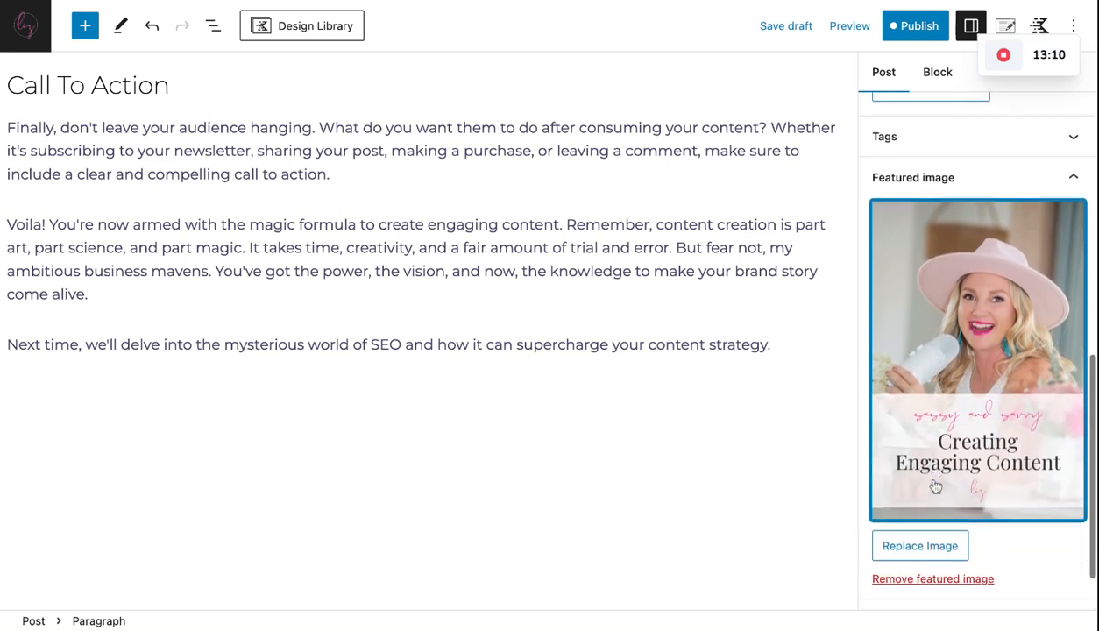
pyautogui.click(986, 545)
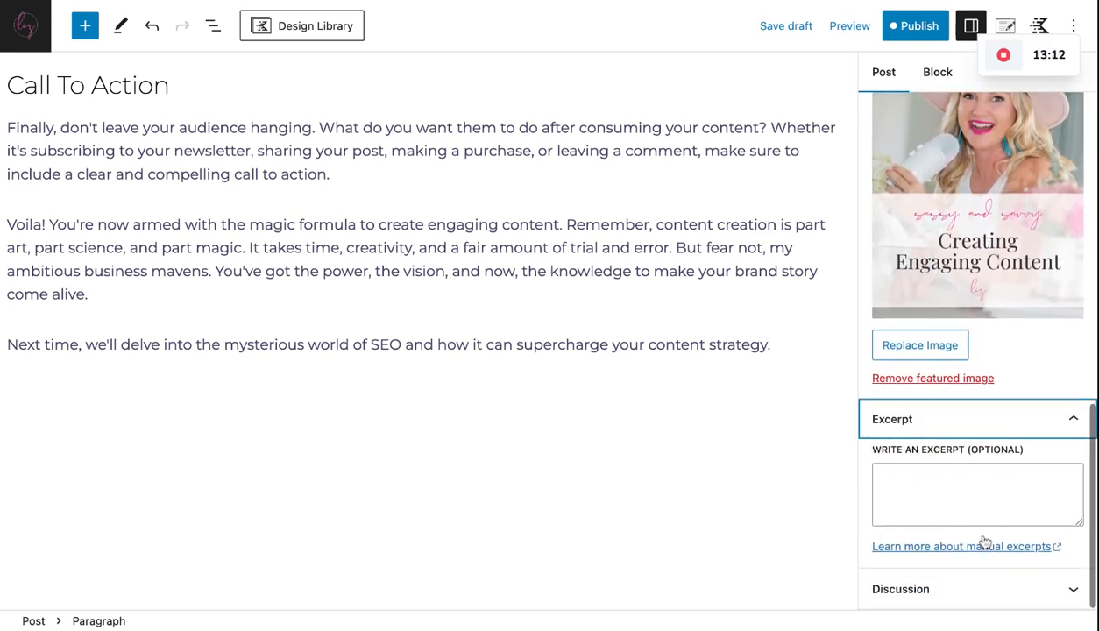
pyautogui.click(987, 589)
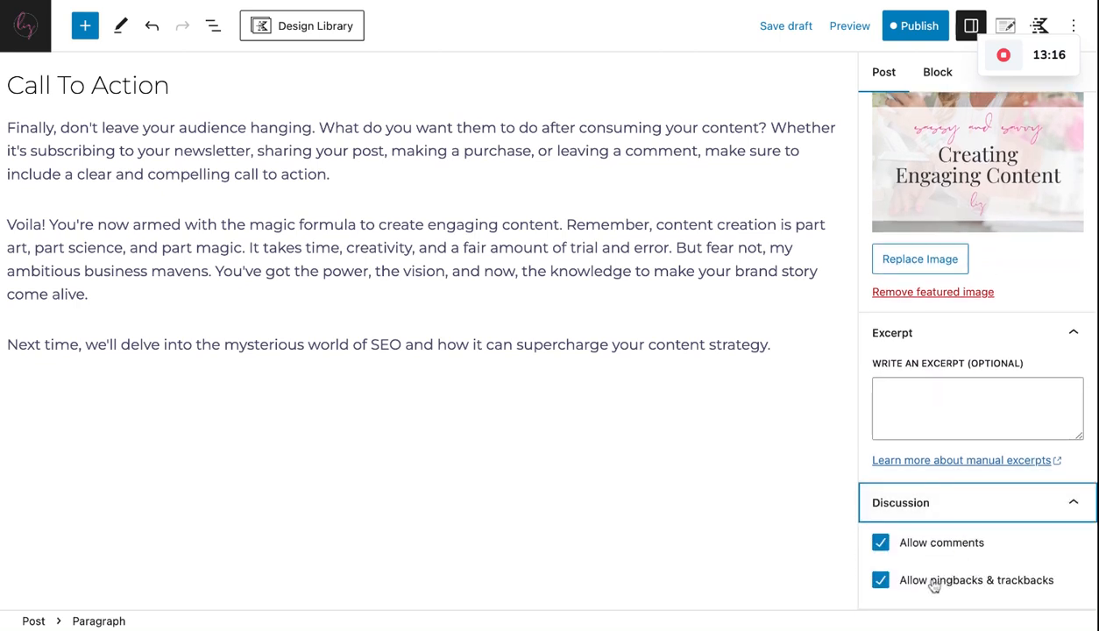
pyautogui.scroll(1, 936, 586)
pyautogui.scroll(1, 934, 586)
pyautogui.scroll(8, 973, 351)
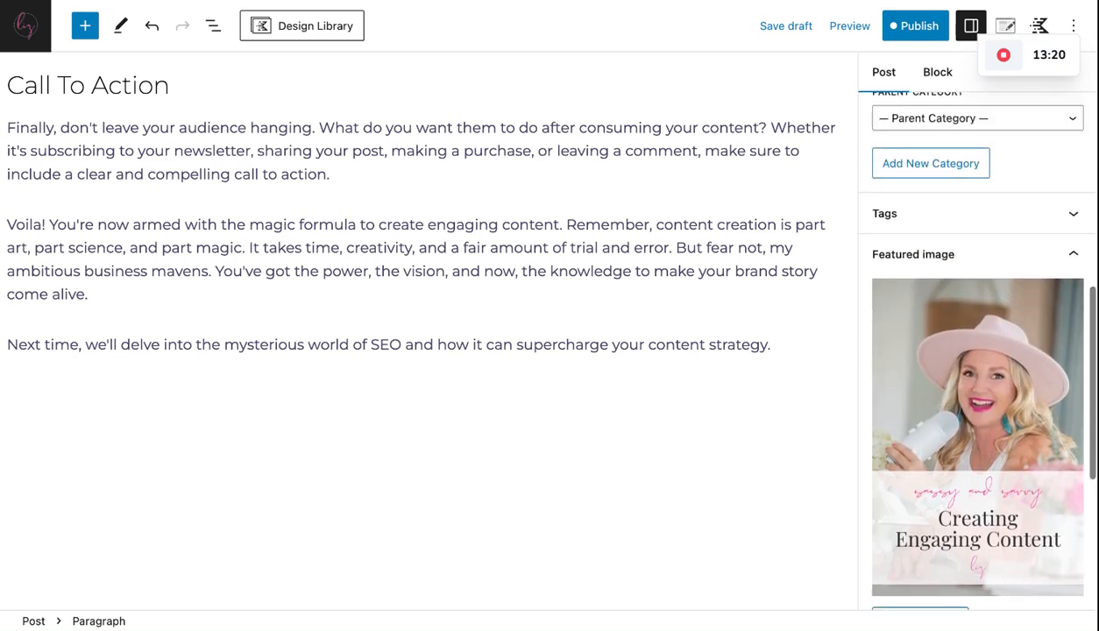
# - Publish the "Creating Engaging Content" post and confirm the publishing
pyautogui.scroll(12, 973, 351)
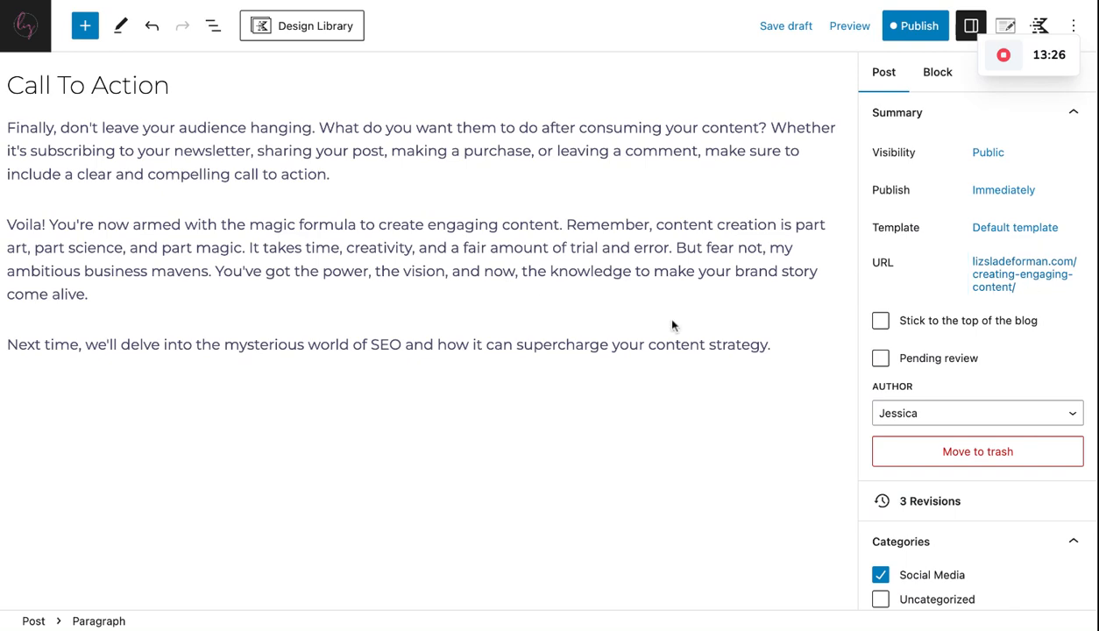
pyautogui.scroll(10, 683, 326)
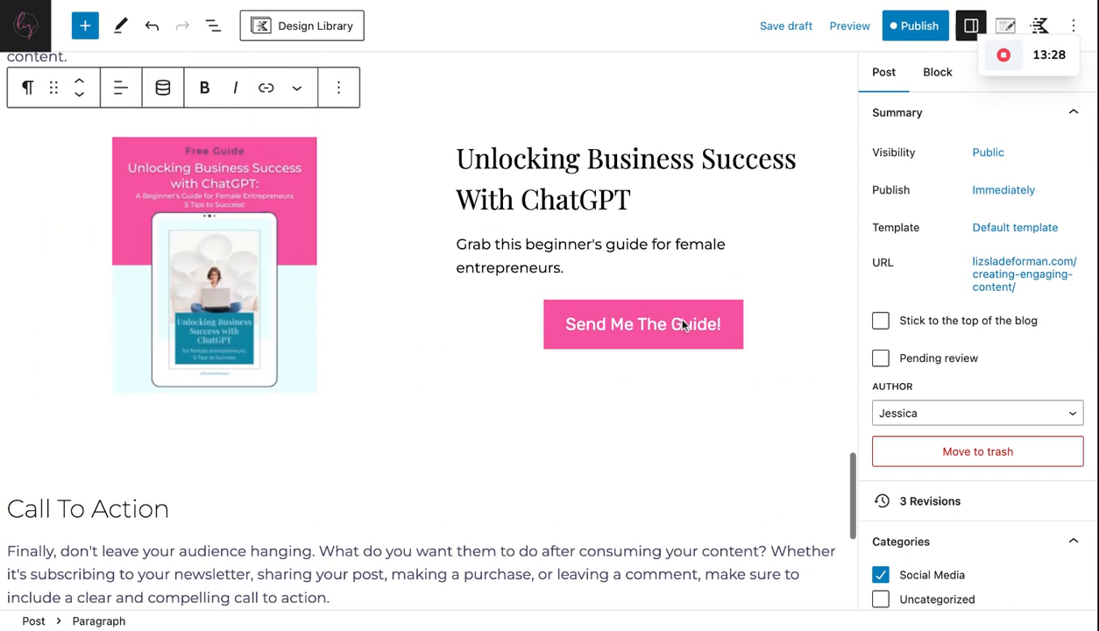
pyautogui.click(918, 27)
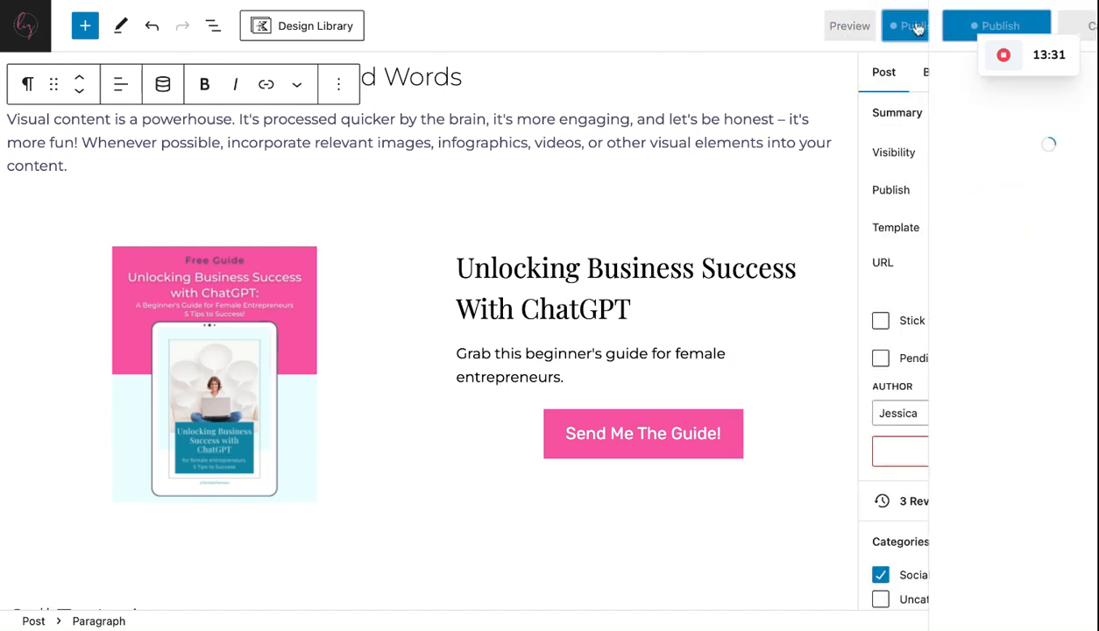
pyautogui.click(918, 27)
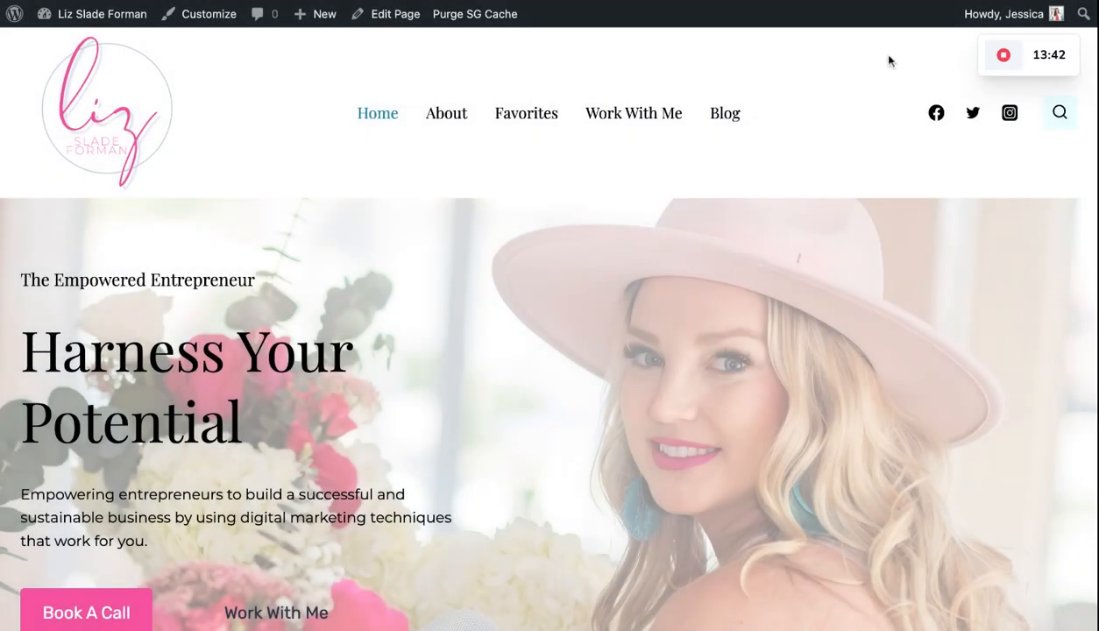
# - Check the website's home page for the new post in the "Catch Up On Our Blog Posts" section
pyautogui.scroll(-15, 734, 352)
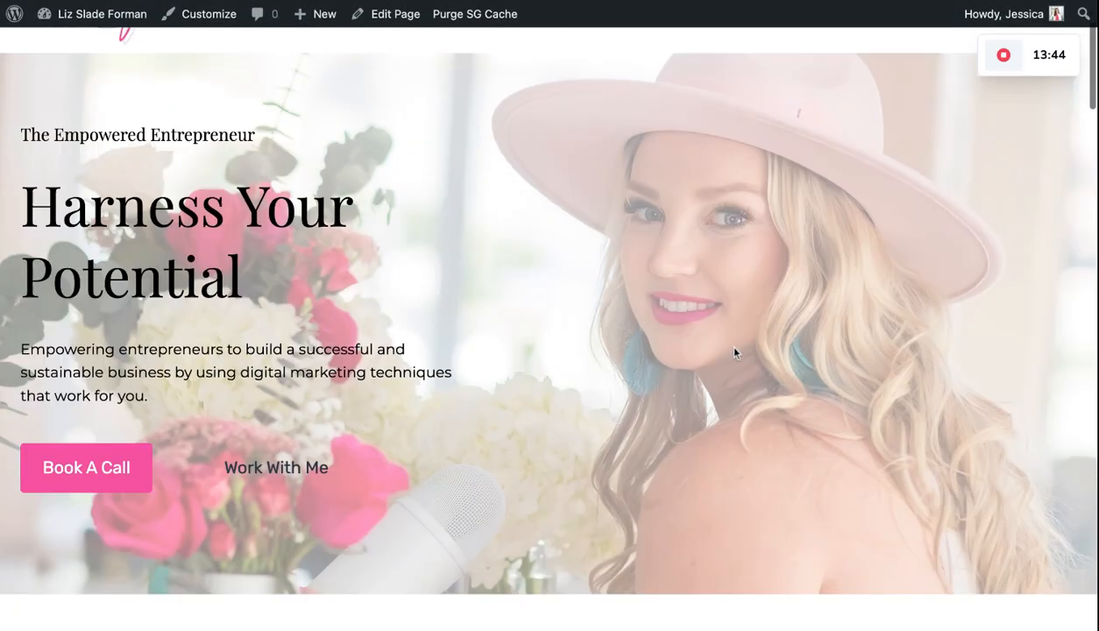
pyautogui.scroll(-15, 734, 353)
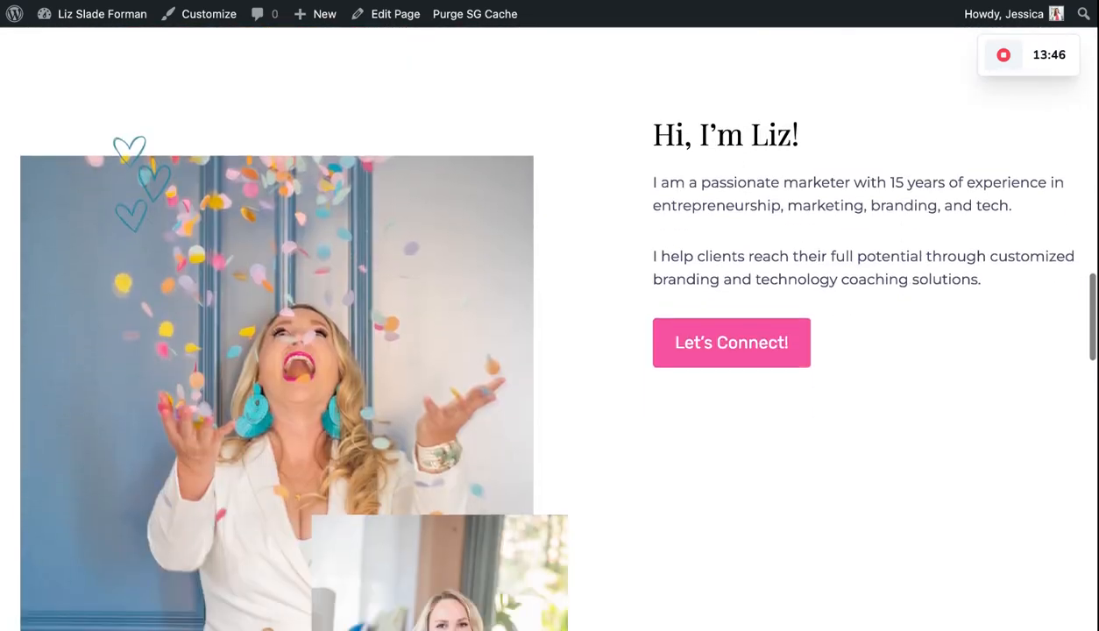
pyautogui.scroll(-8, 773, 314)
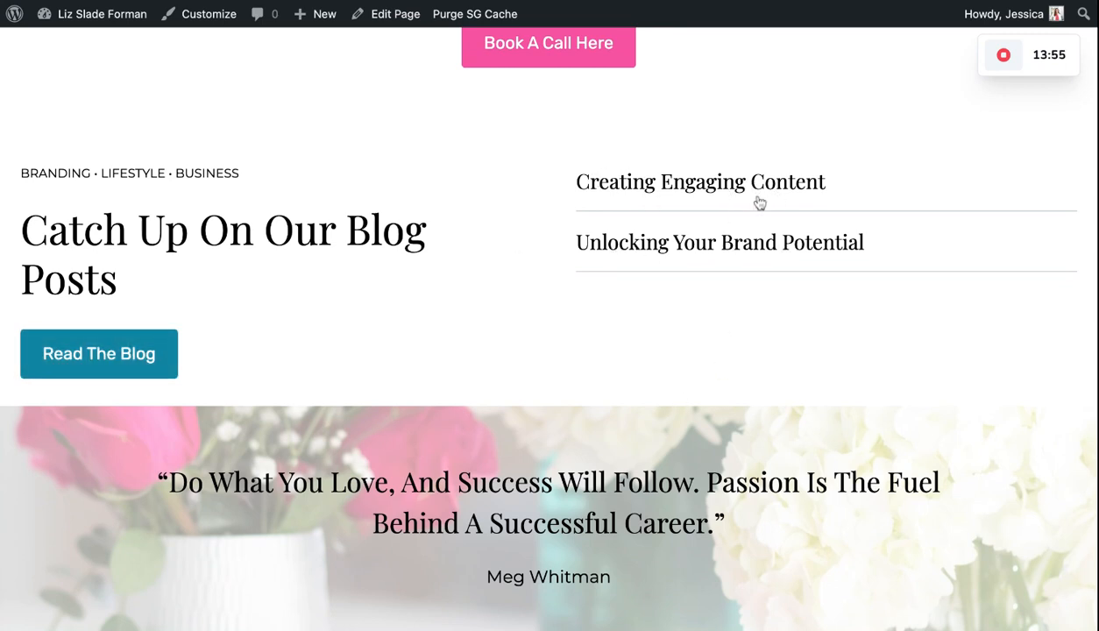
pyautogui.scroll(1, 768, 229)
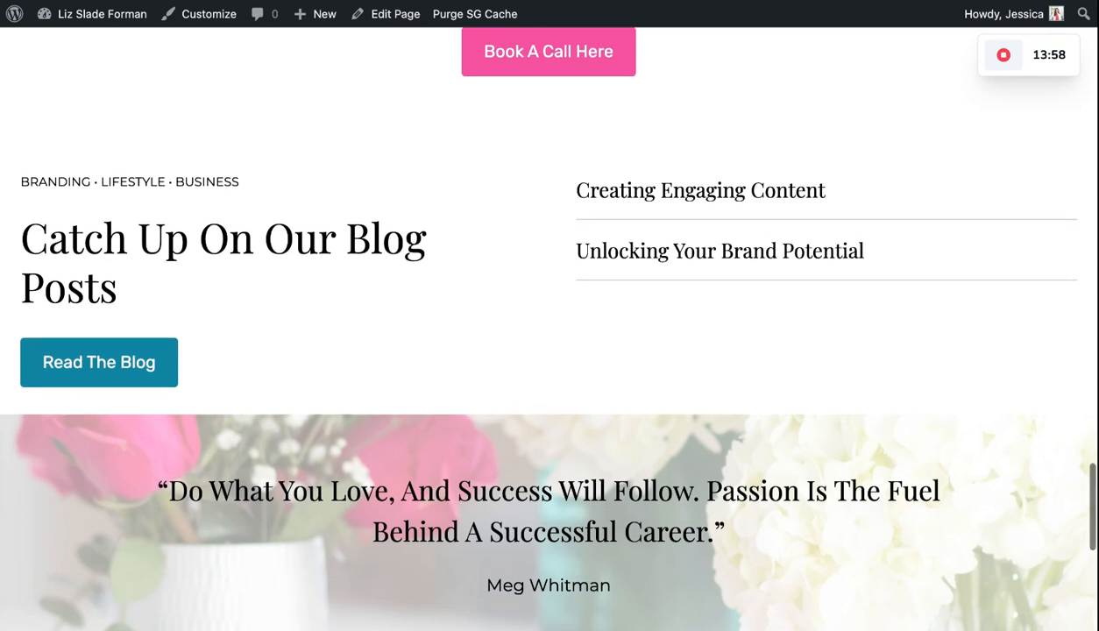
pyautogui.scroll(1, 549, 328)
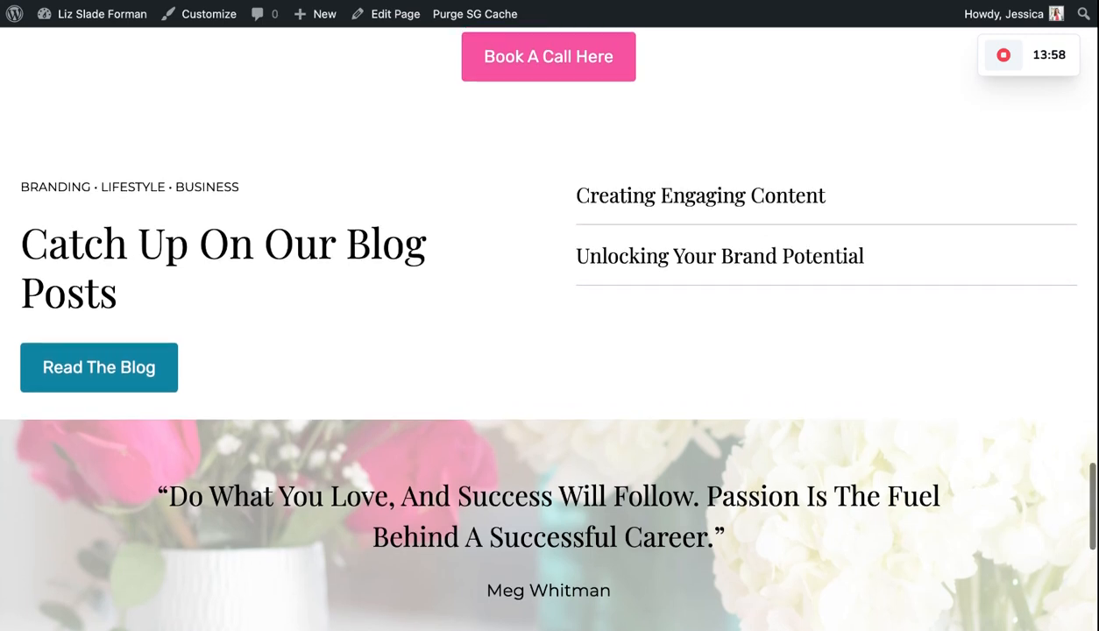
pyautogui.scroll(3, 549, 329)
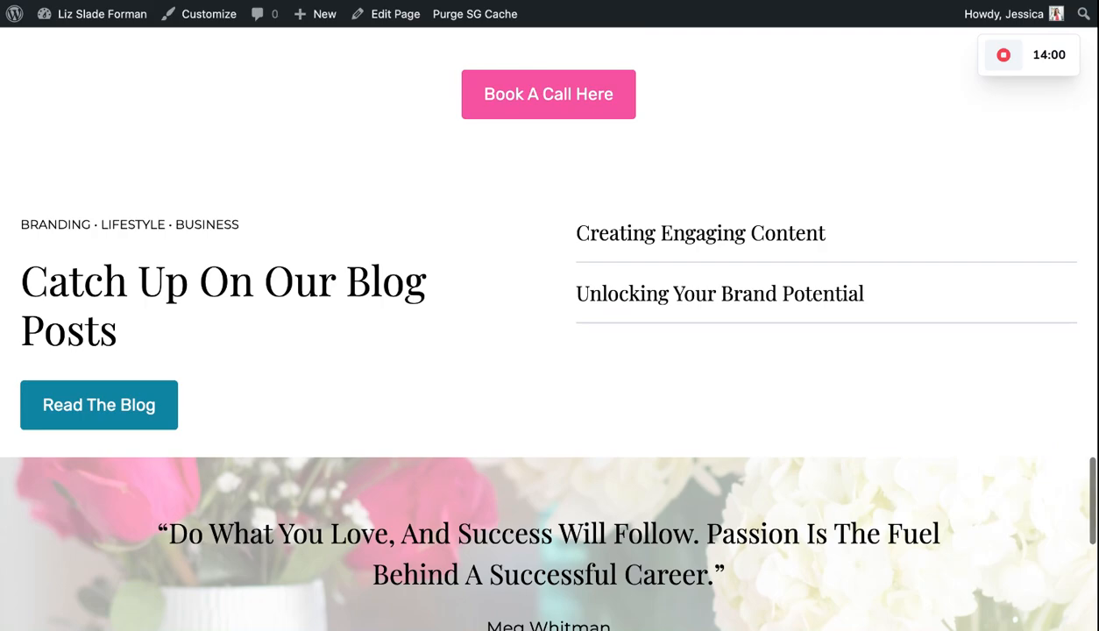
pyautogui.scroll(15, 727, 122)
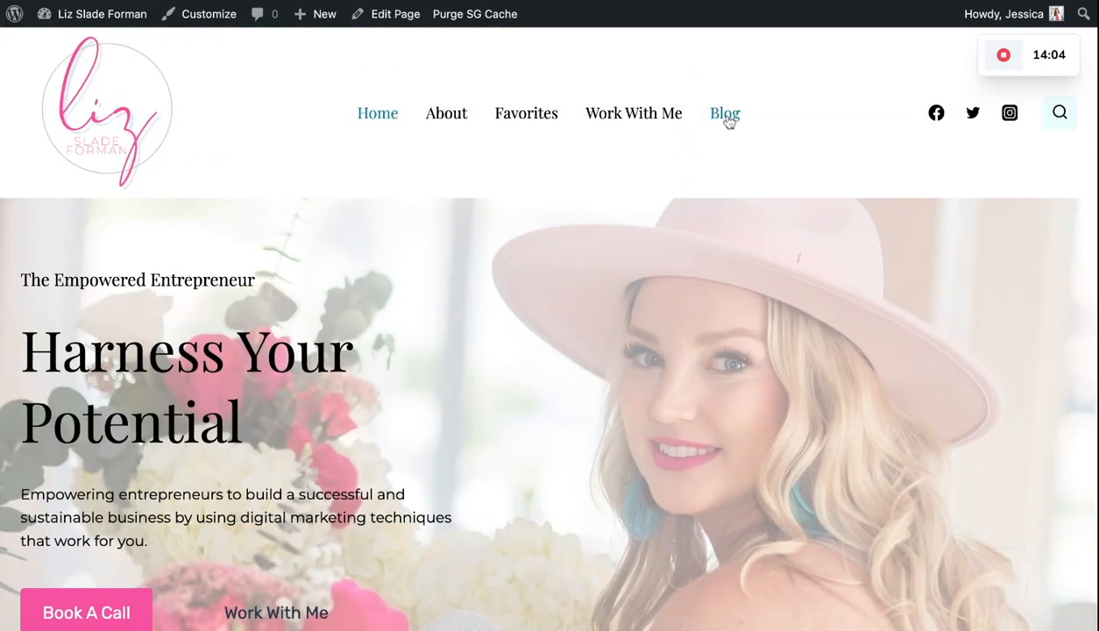
# - Open the website's Blog page and examine the new post's card, including its image, category, title and excerpt
pyautogui.click(726, 118)
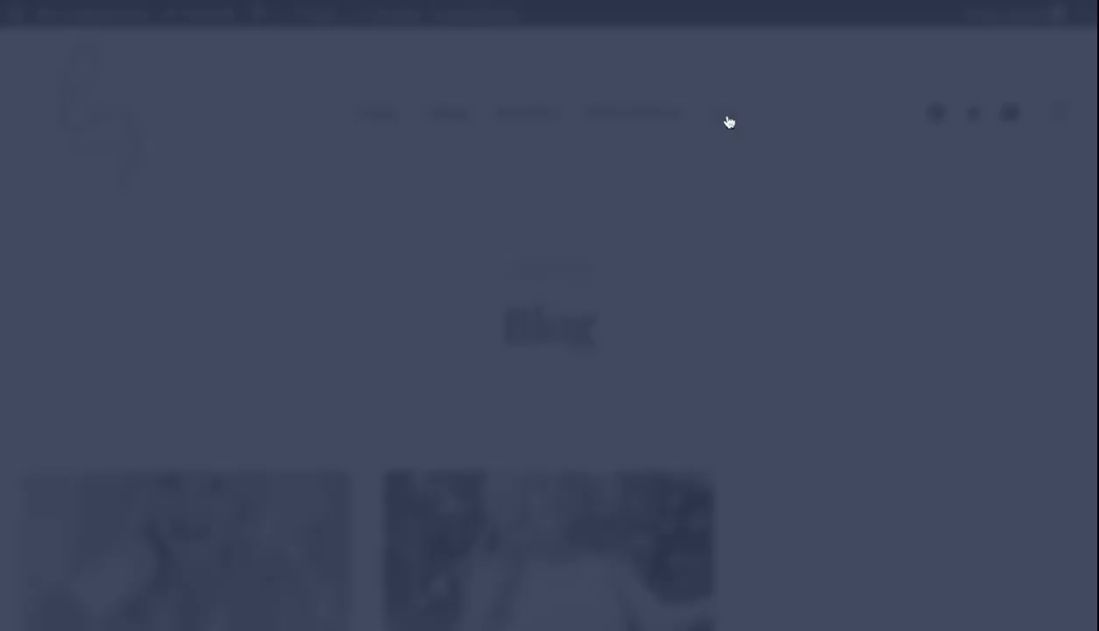
pyautogui.scroll(-2, 826, 388)
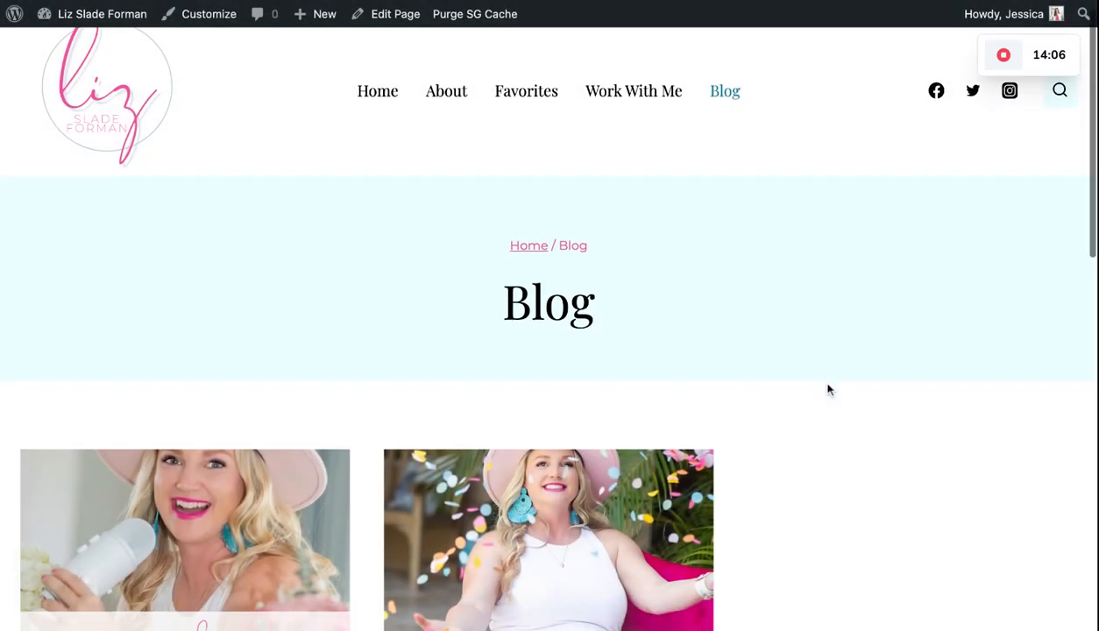
pyautogui.scroll(-2, 829, 390)
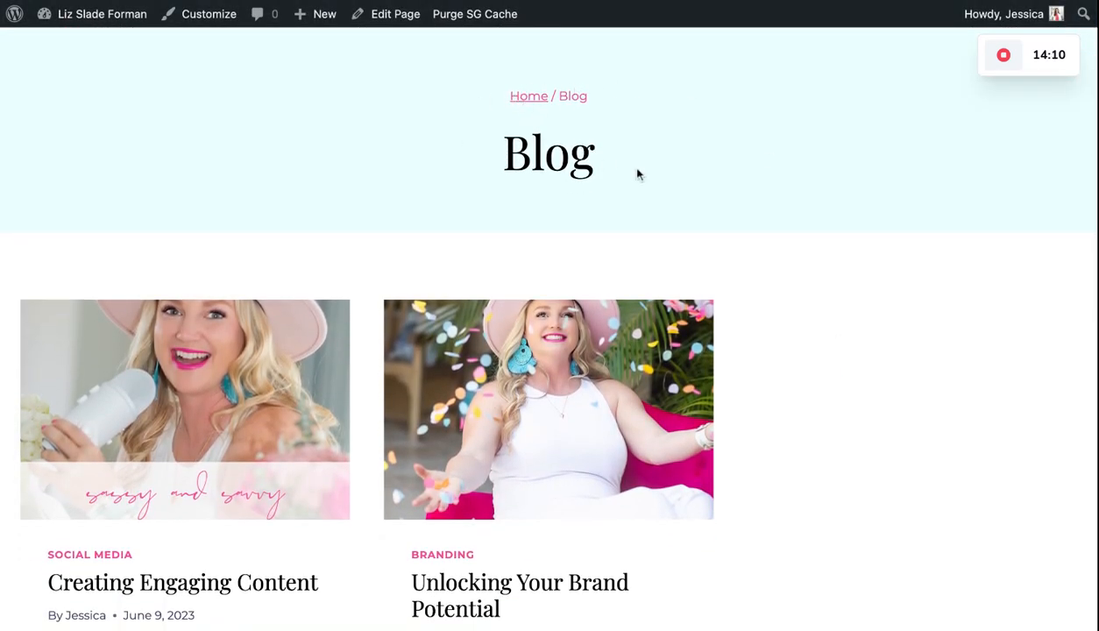
pyautogui.scroll(2, 714, 195)
pyautogui.scroll(1, 721, 199)
pyautogui.scroll(-1, 721, 198)
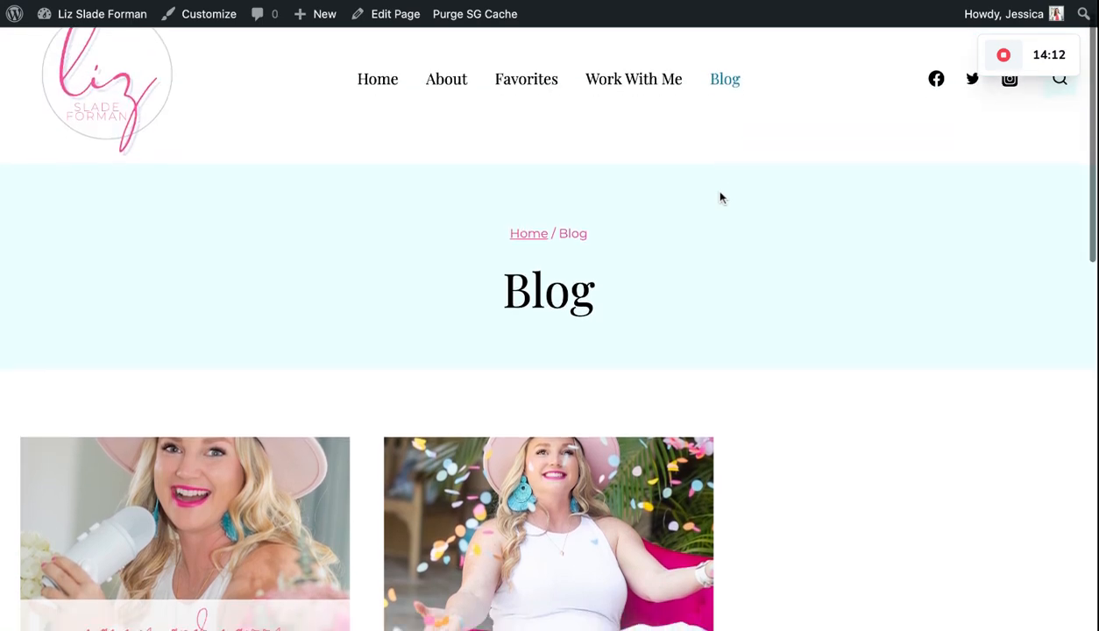
pyautogui.scroll(-5, 719, 197)
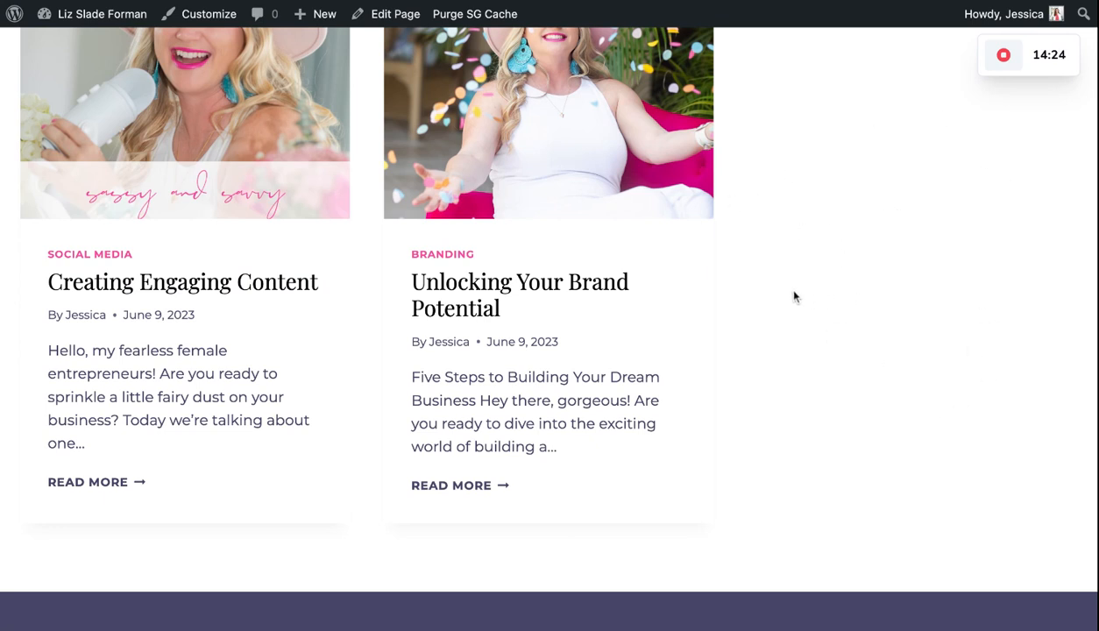
pyautogui.scroll(-5, 726, 272)
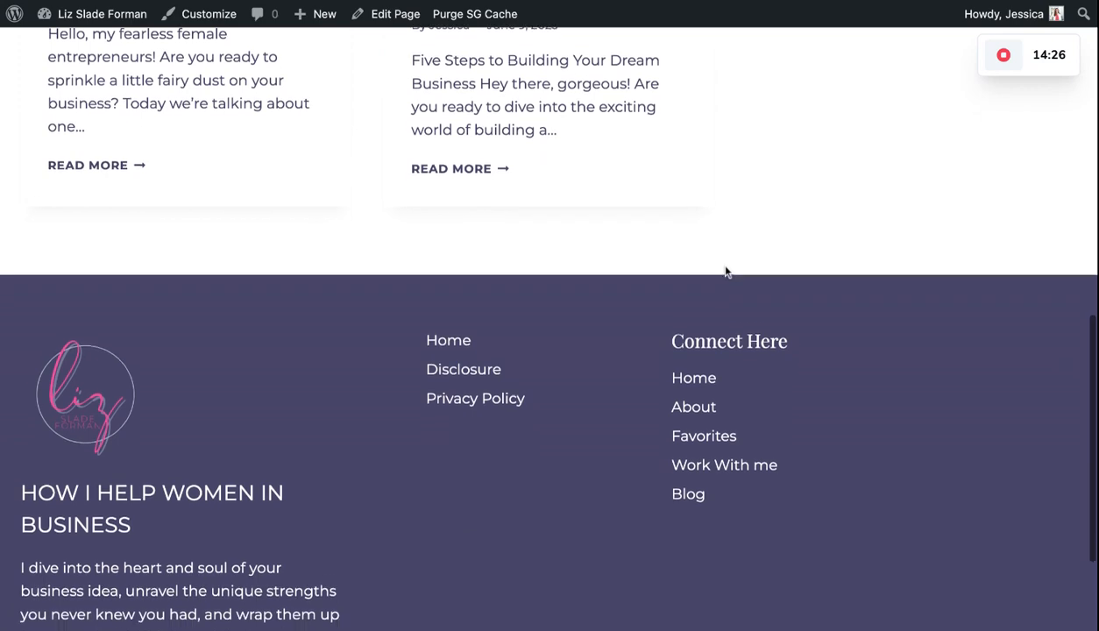
pyautogui.scroll(6, 710, 259)
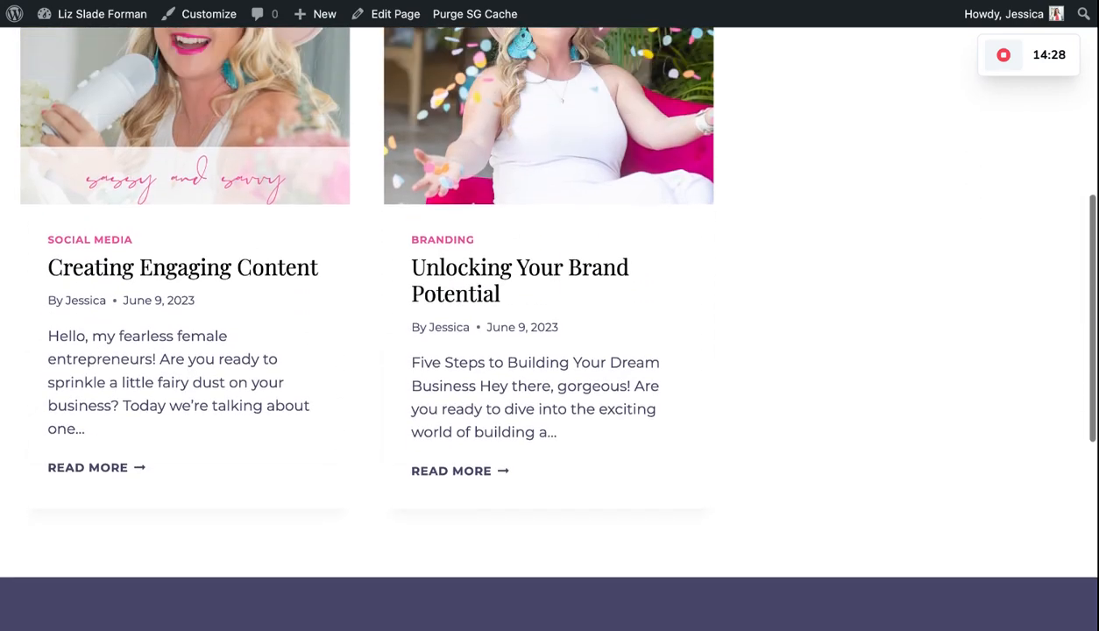
pyautogui.scroll(2, 550, 350)
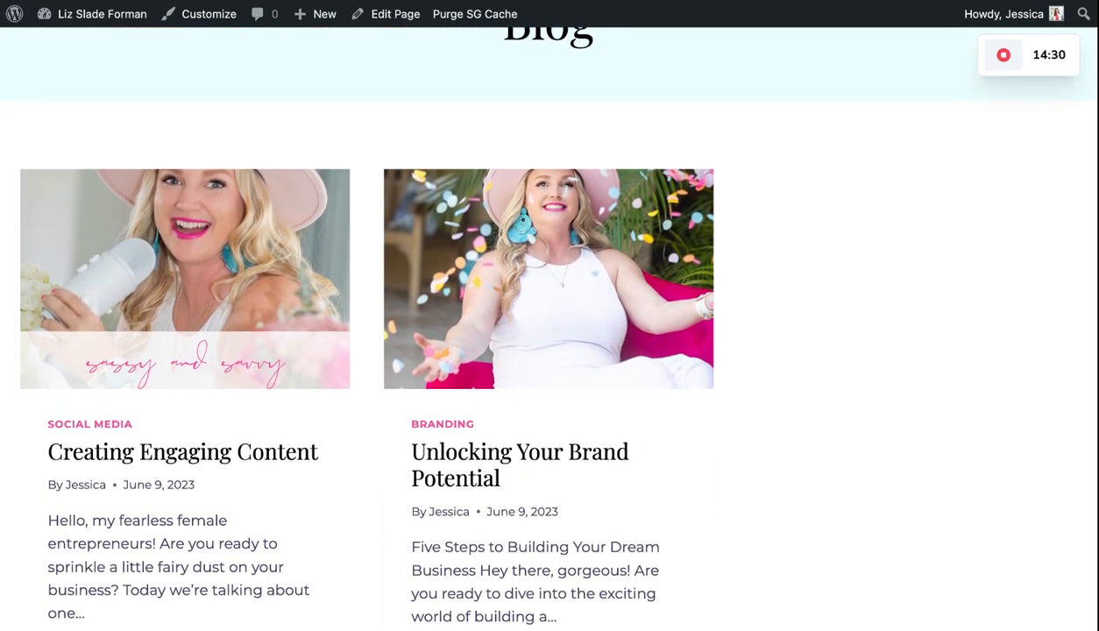
pyautogui.scroll(4, 766, 201)
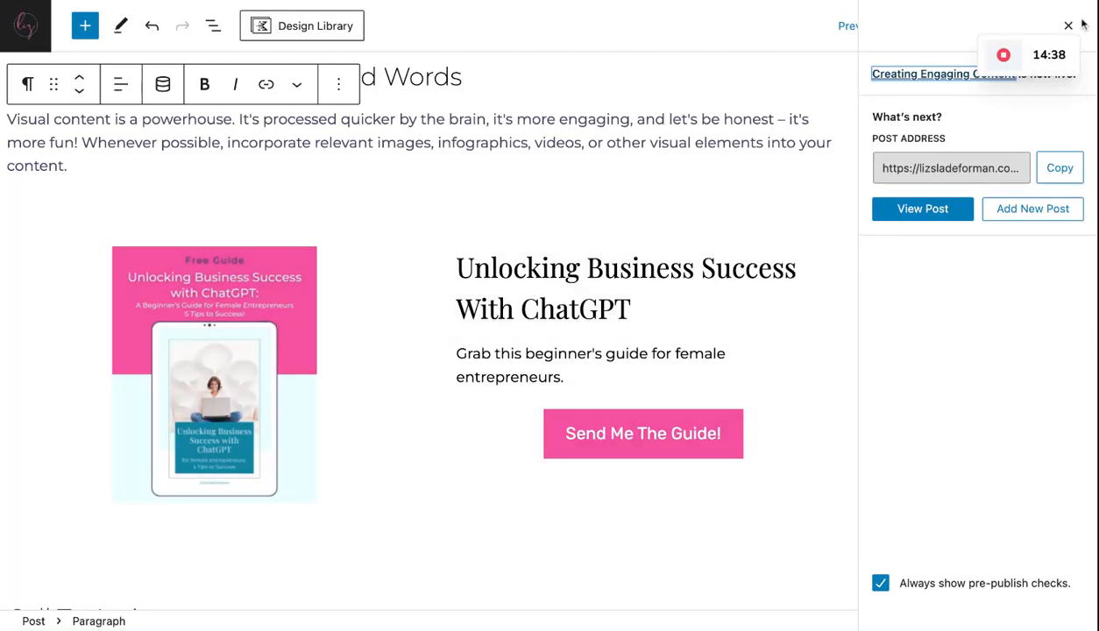
# - Leave the post editor and return to the list of all posts in the dashboard
pyautogui.moveTo(1037, 34)
pyautogui.moveTo(1009, 35); pyautogui.dragTo(1050, 331)
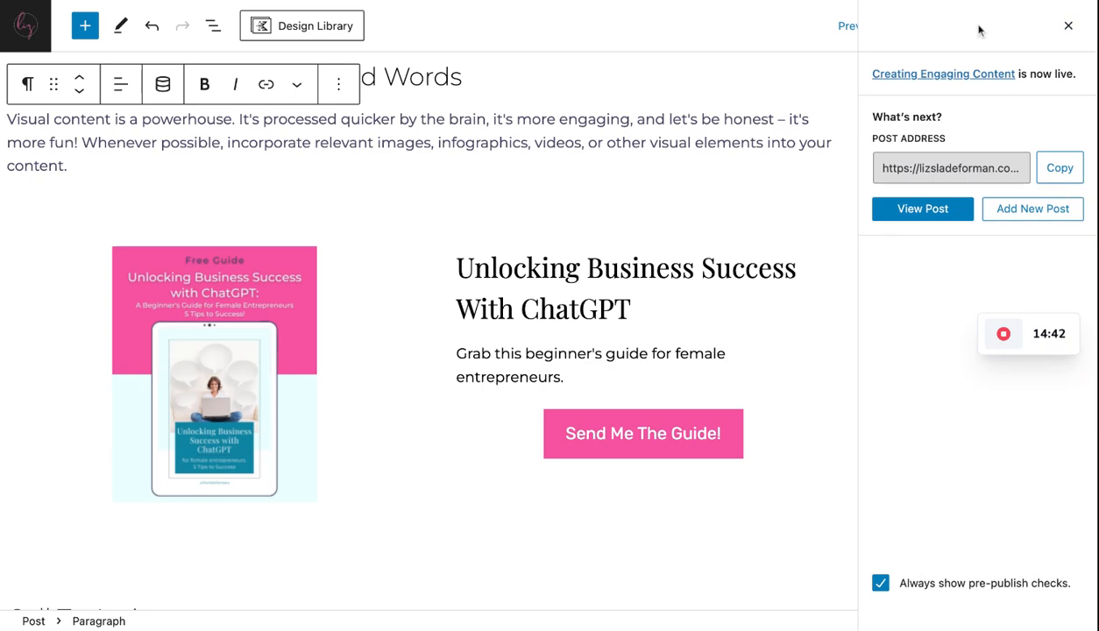
pyautogui.click(26, 25)
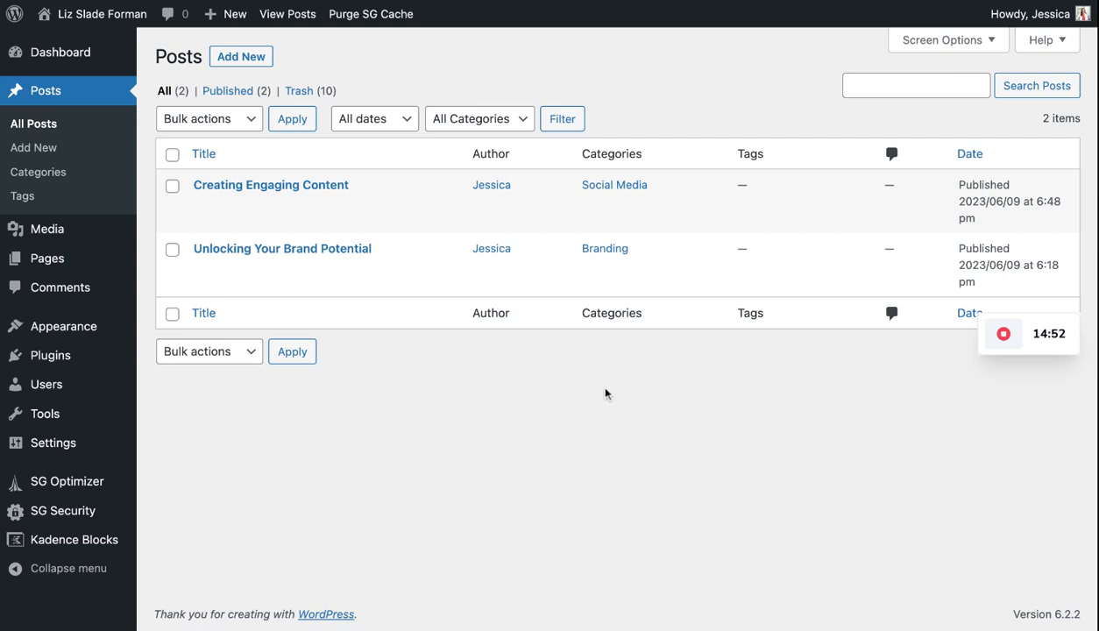
pyautogui.moveTo(1005, 349)
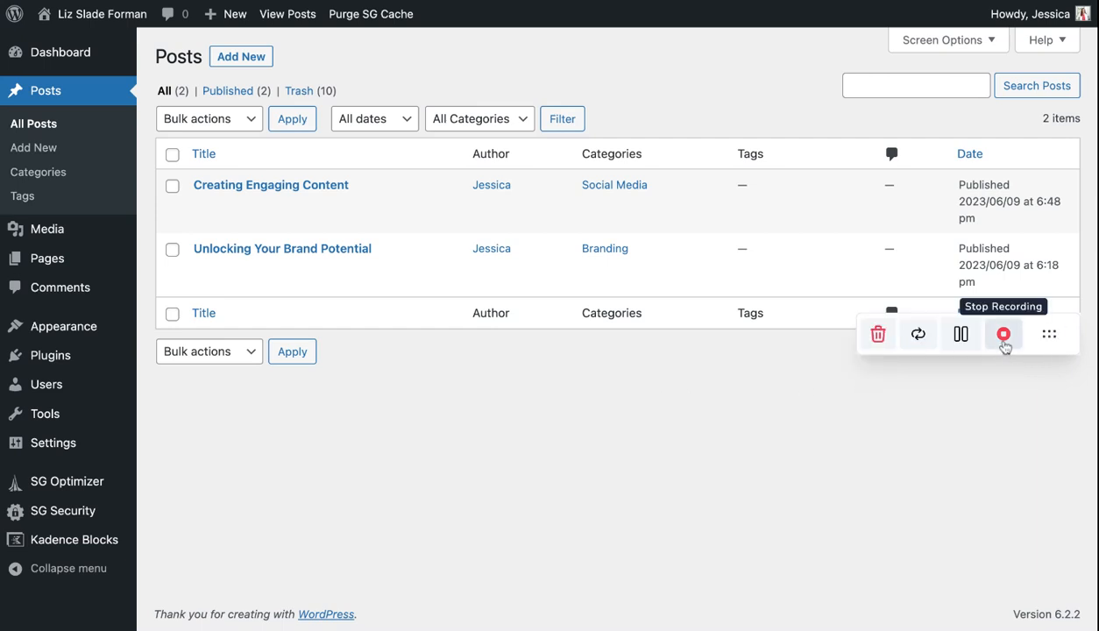